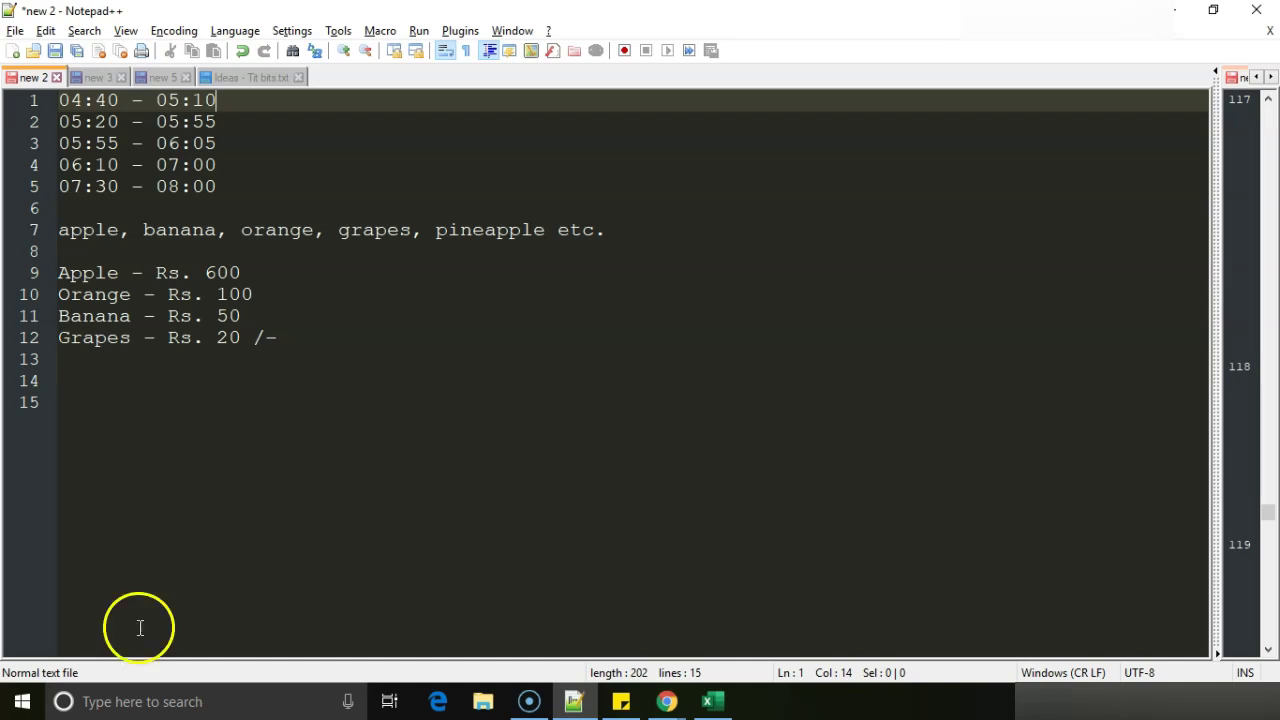
Select the whole fruit list line 'apple, banana, orange, grapes, pineapple etc.' in Notepad++.
click(637, 227)
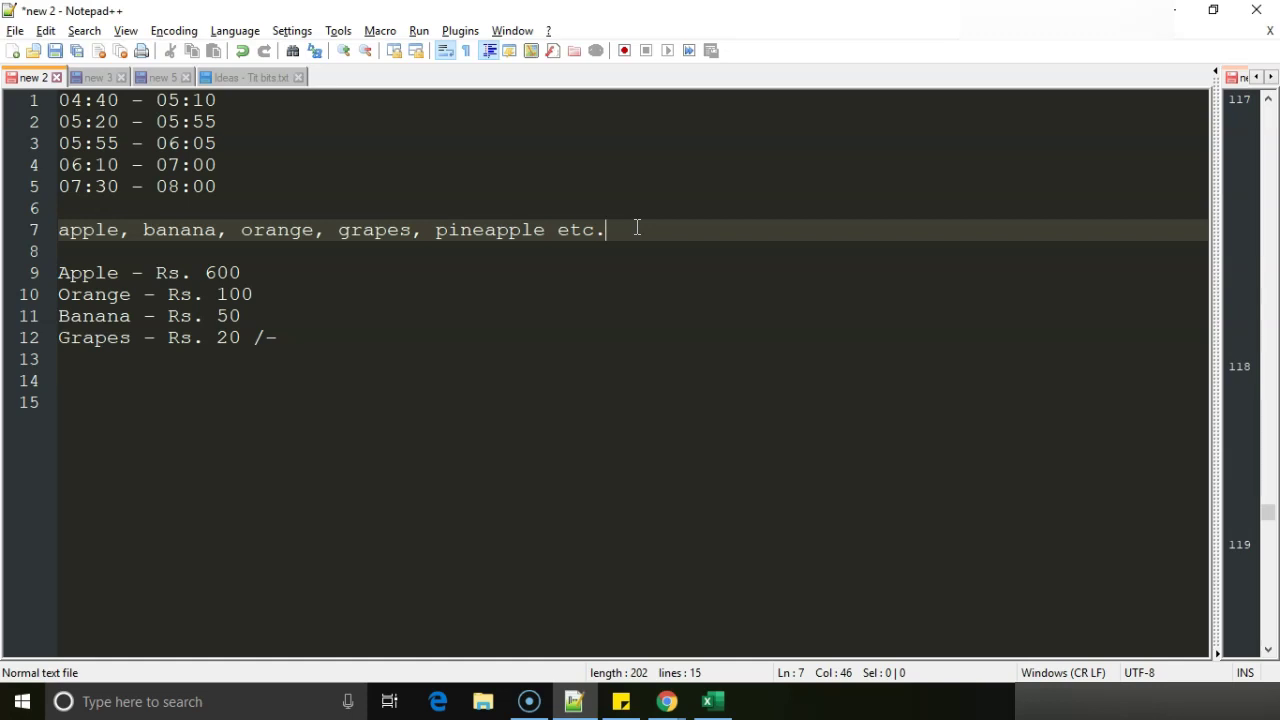
key(Home)
key(shift+End)
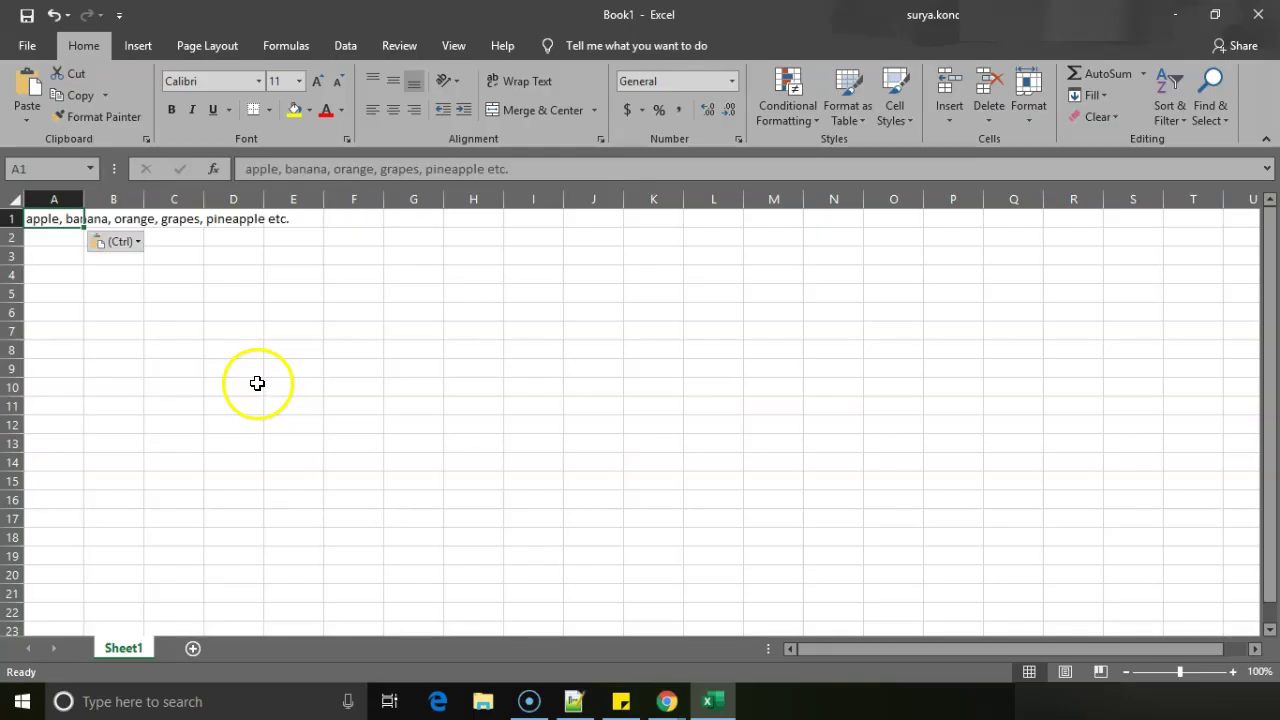
Check the pasted fruit list text in cell A1, then select column A and bring up its context menu.
click(69, 237)
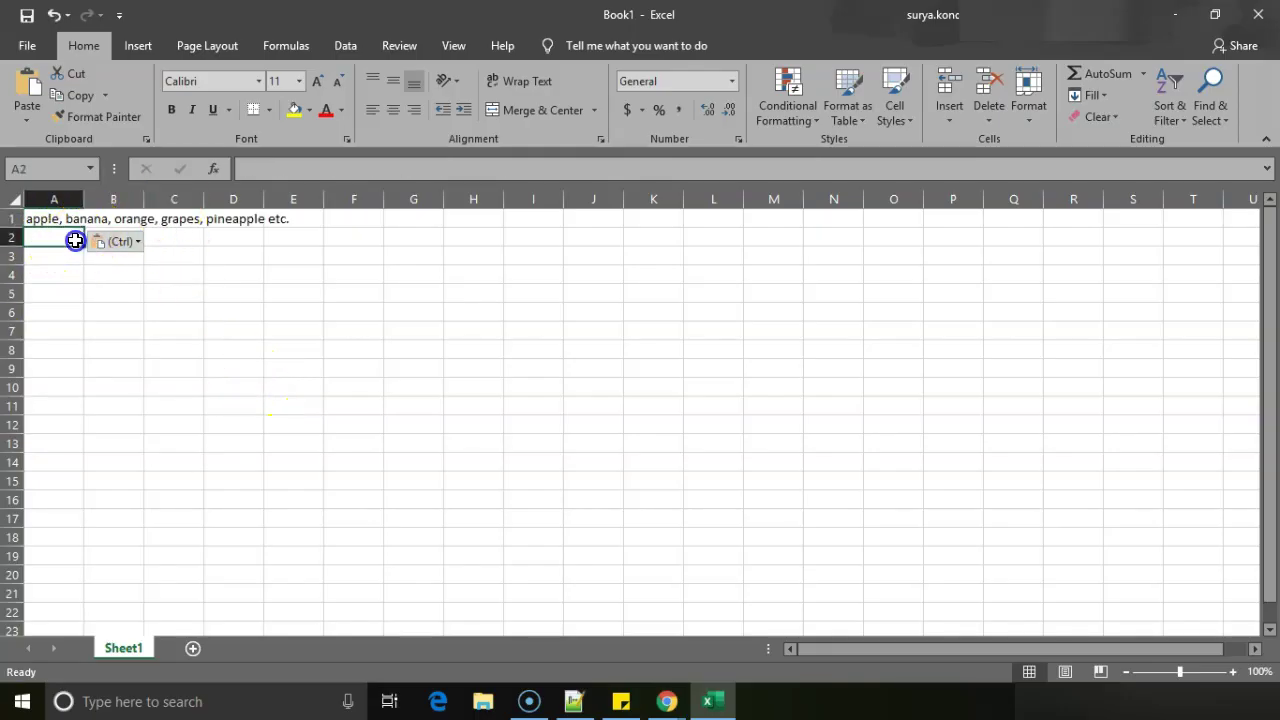
key(Up)
click(120, 232)
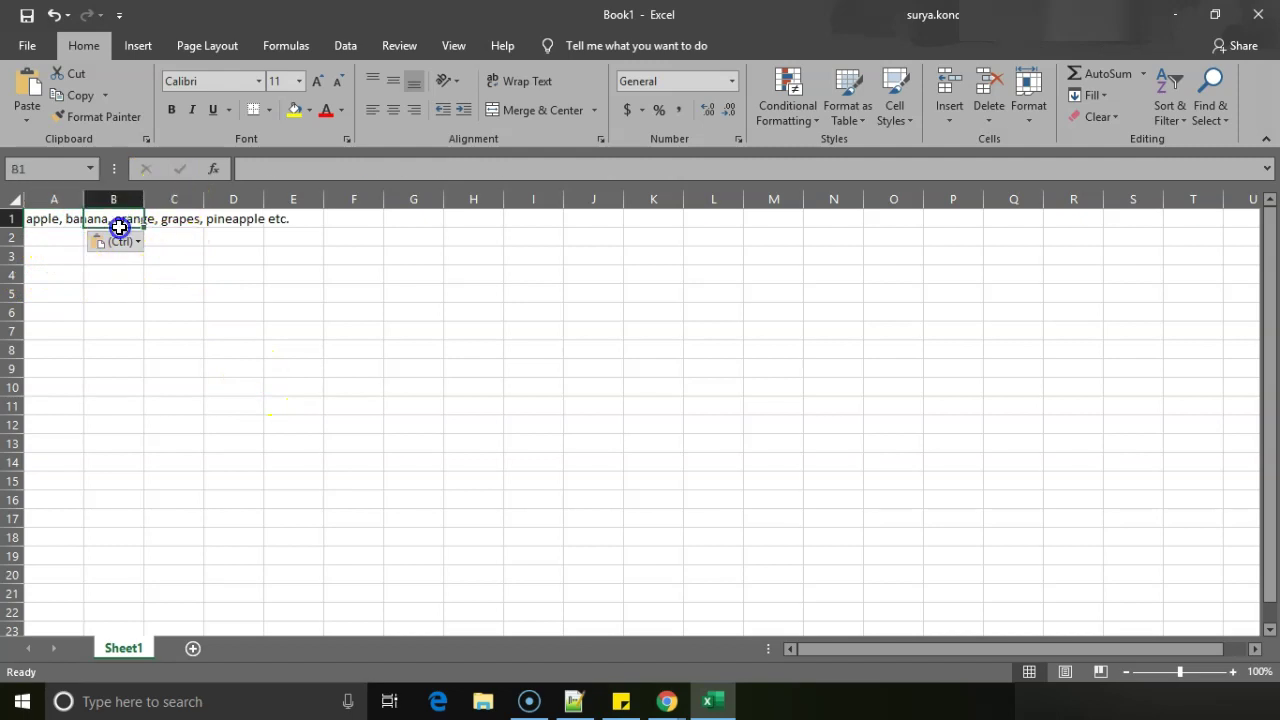
click(63, 218)
click(383, 169)
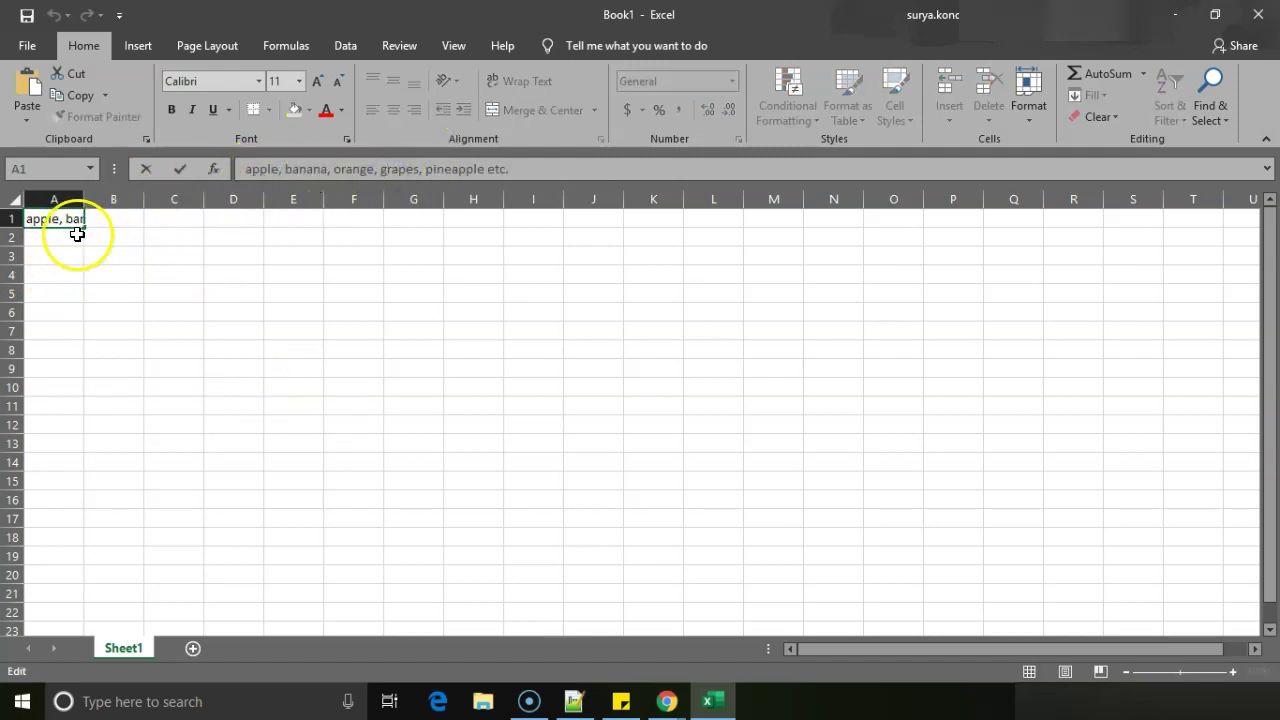
click(245, 170)
drag(245, 170, 586, 169)
click(315, 277)
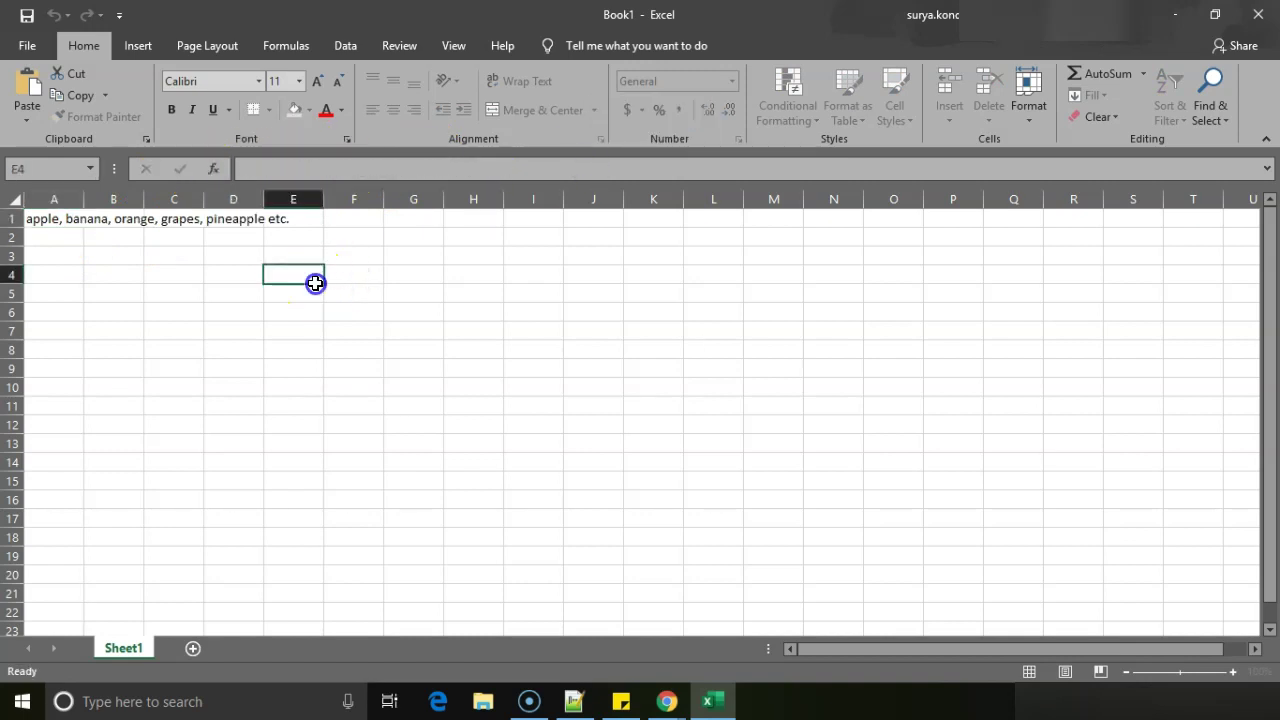
click(63, 195)
right_click(63, 195)
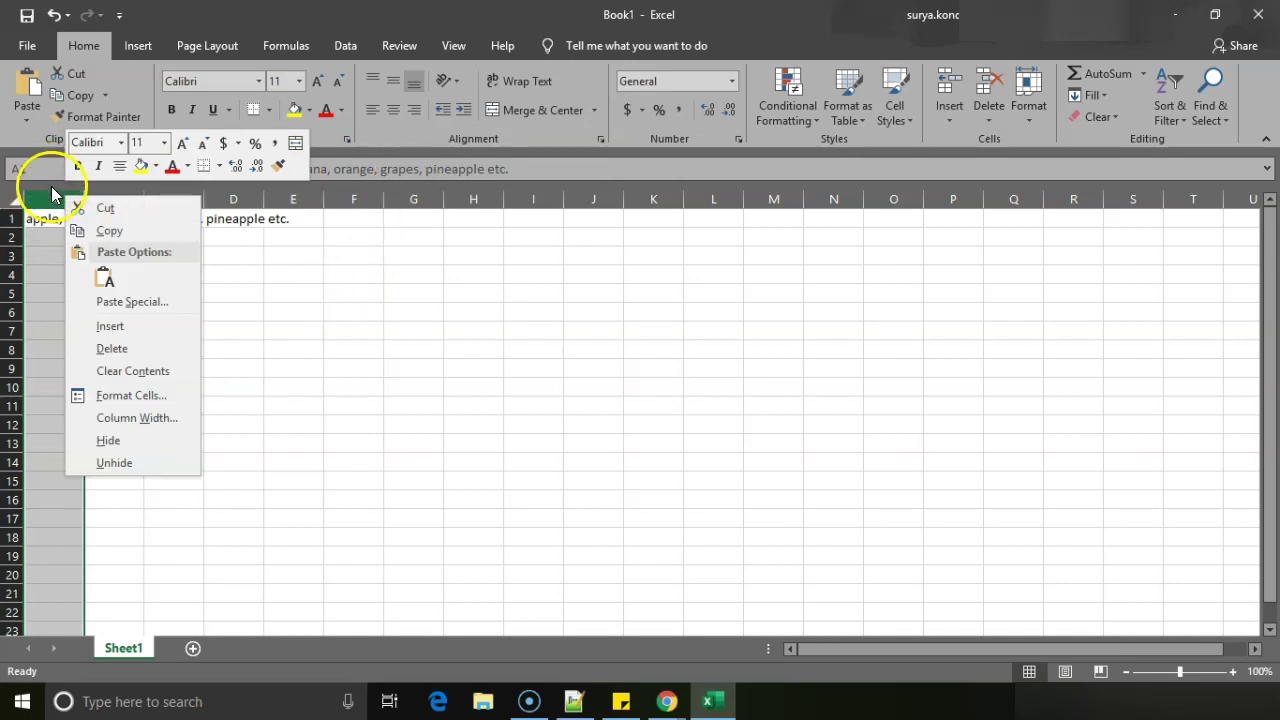
Start Text to Columns on column A from the Data tab, choosing Delimited in Step 1.
click(51, 186)
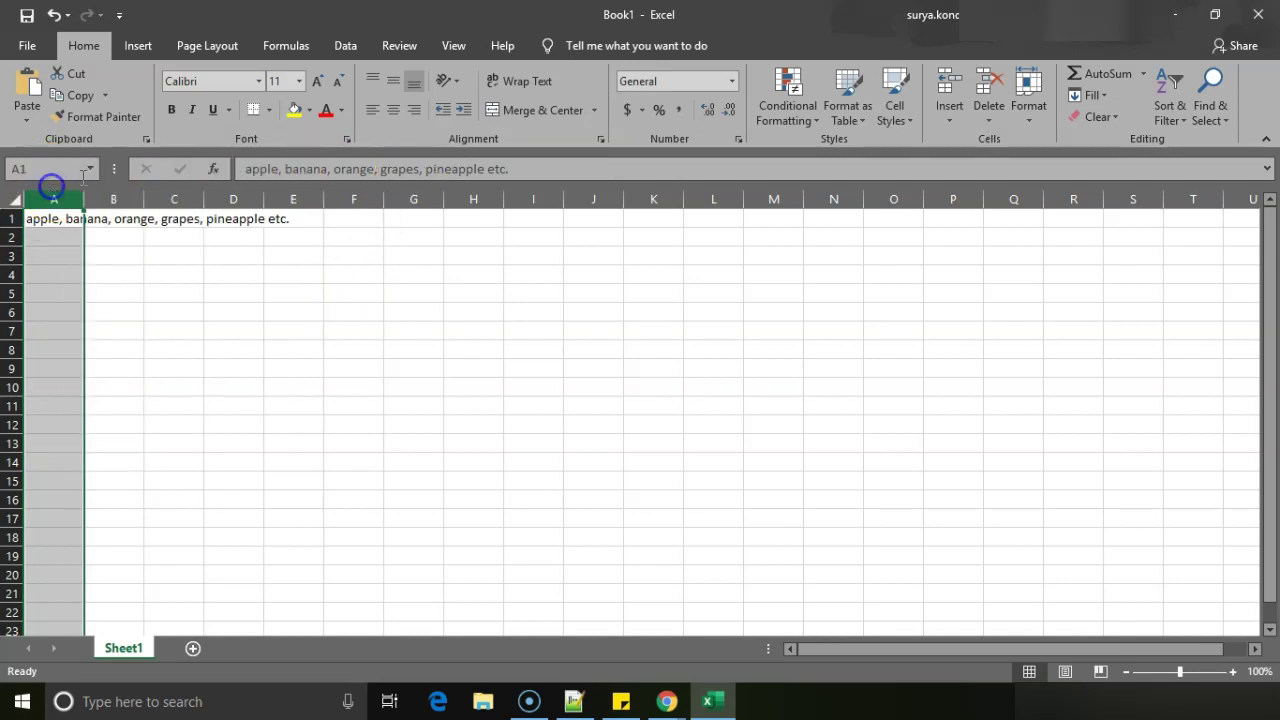
click(354, 53)
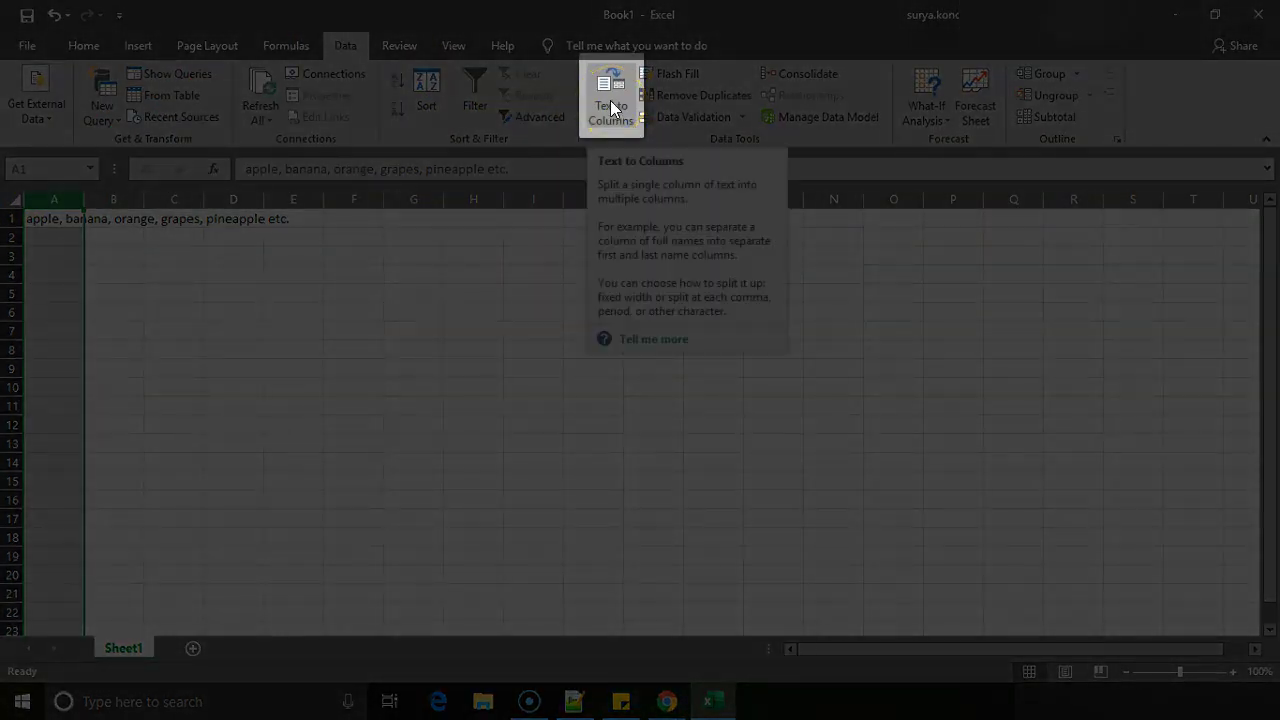
click(611, 101)
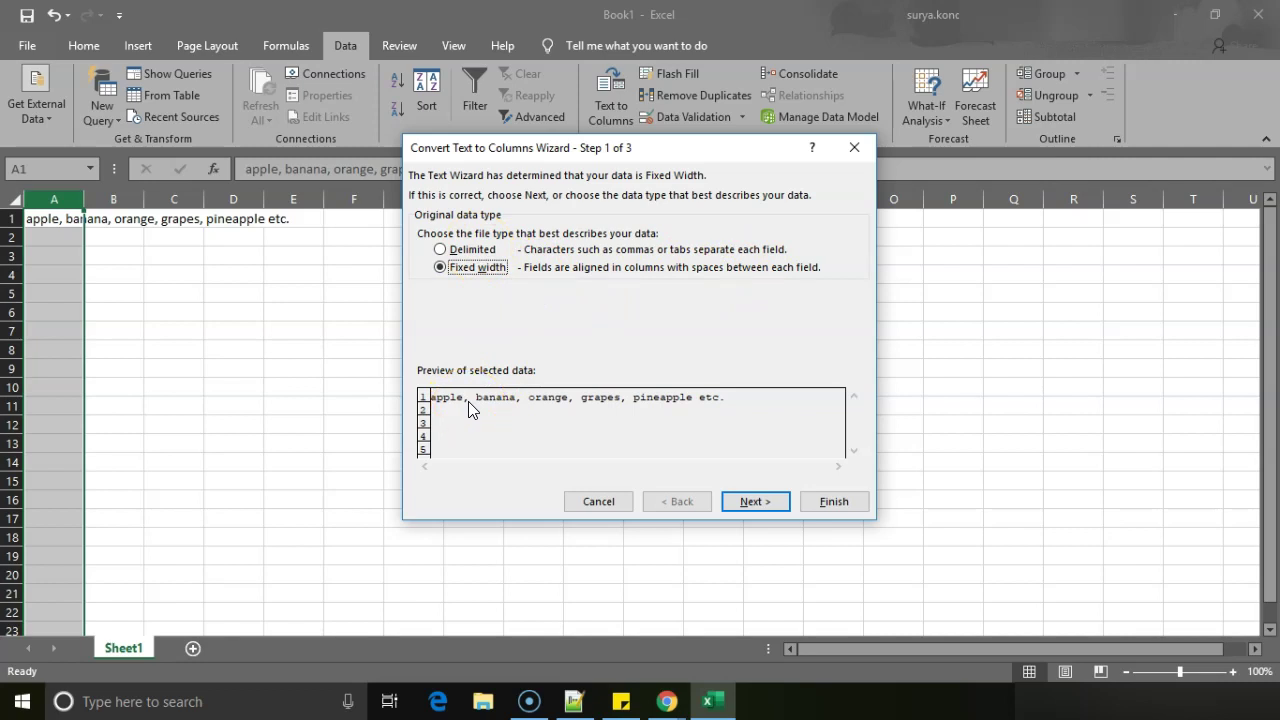
click(441, 252)
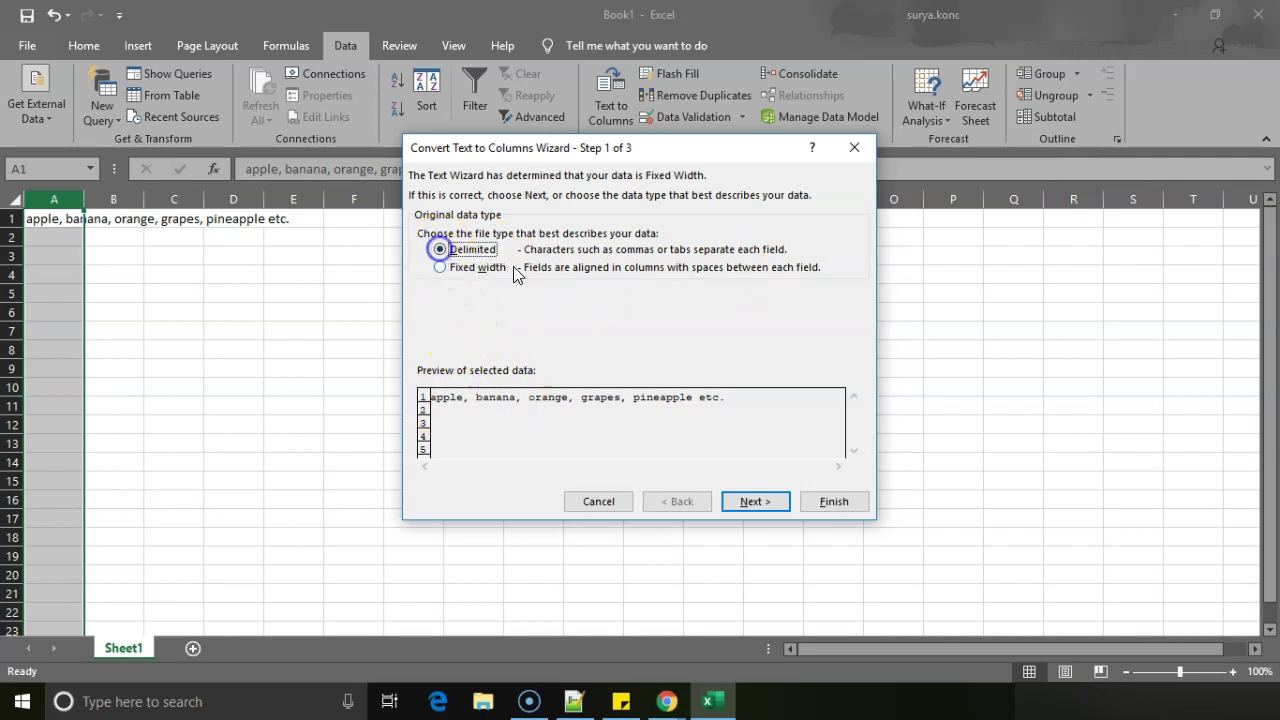
click(755, 502)
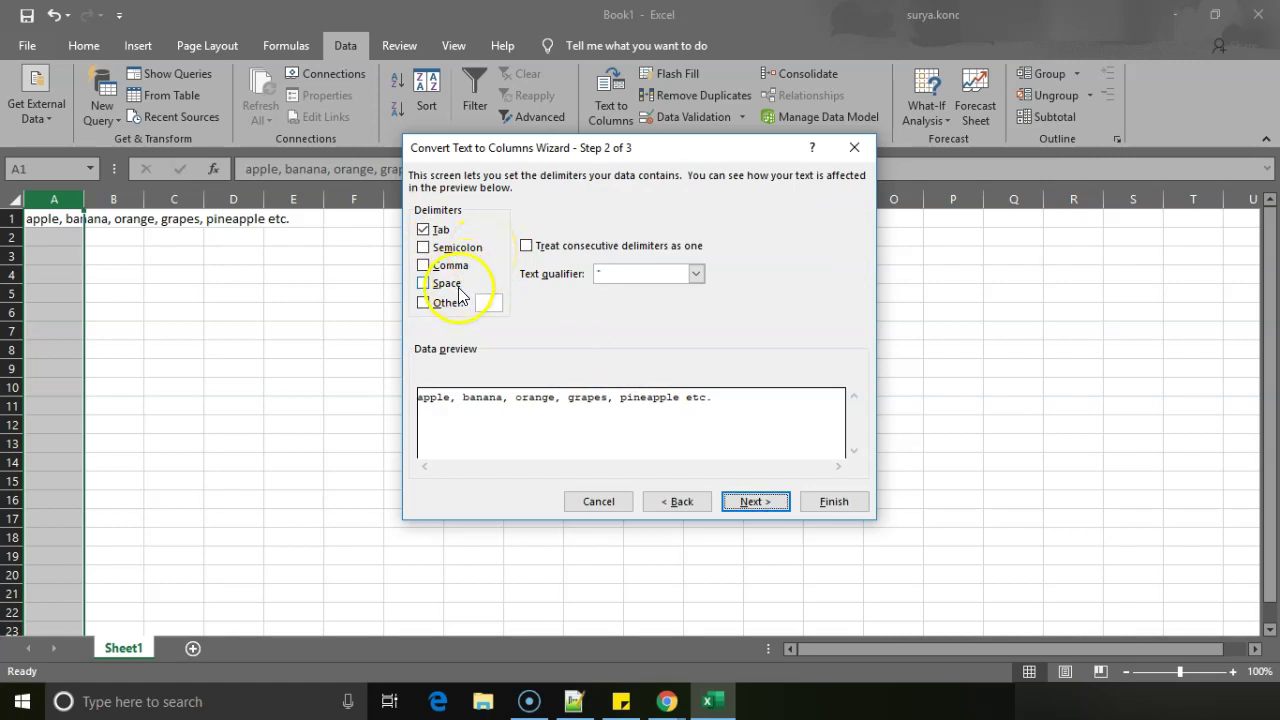
Split the fruit list using only the Comma delimiter, with Tab unchecked, filling A1:E1.
click(424, 266)
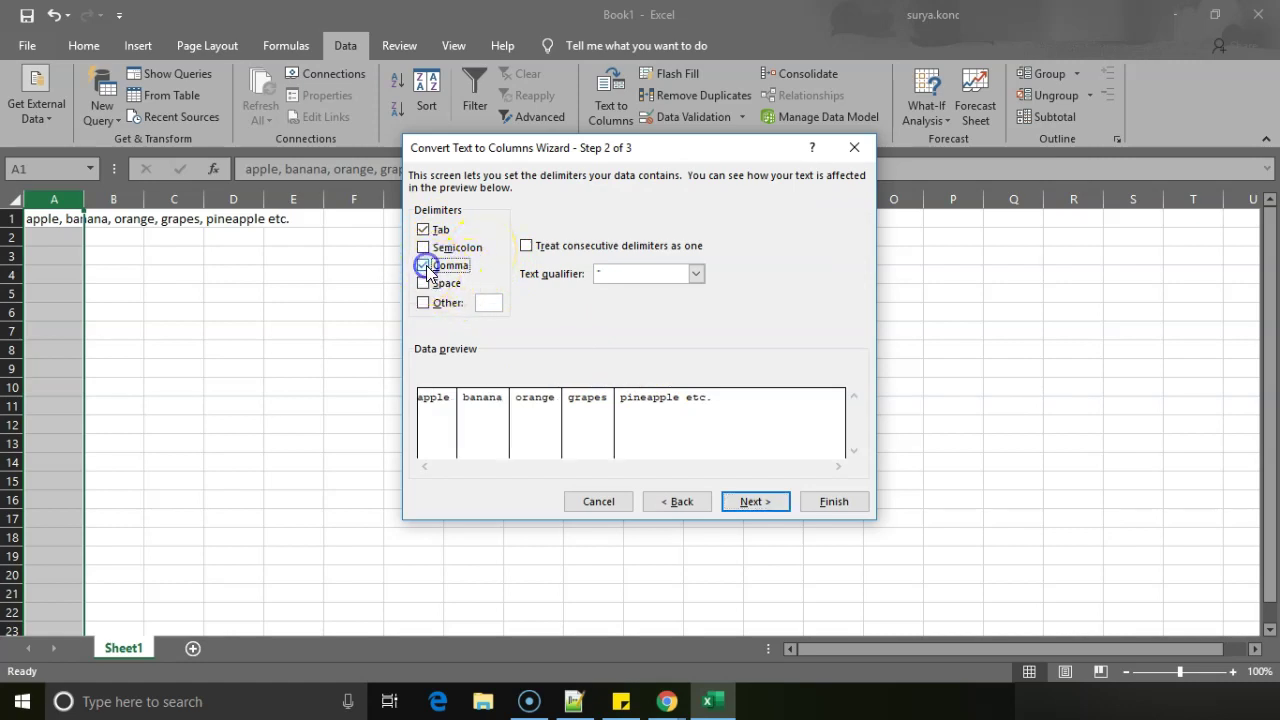
click(424, 266)
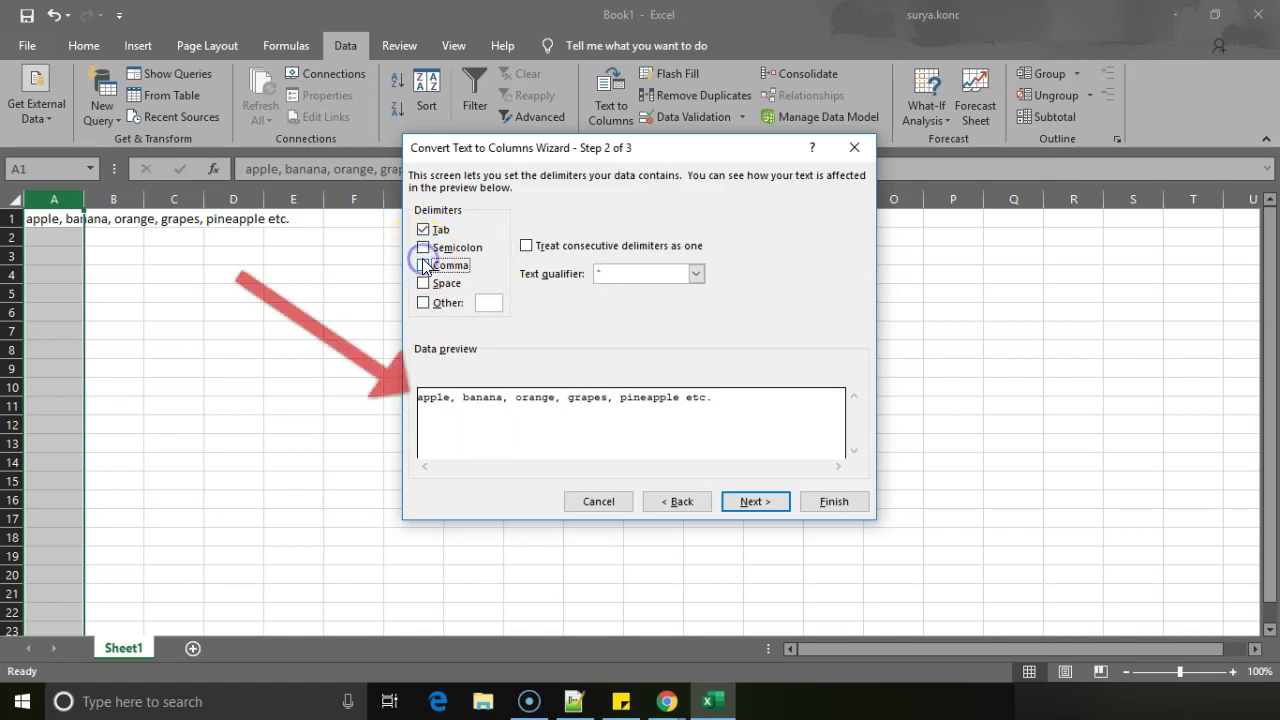
click(424, 231)
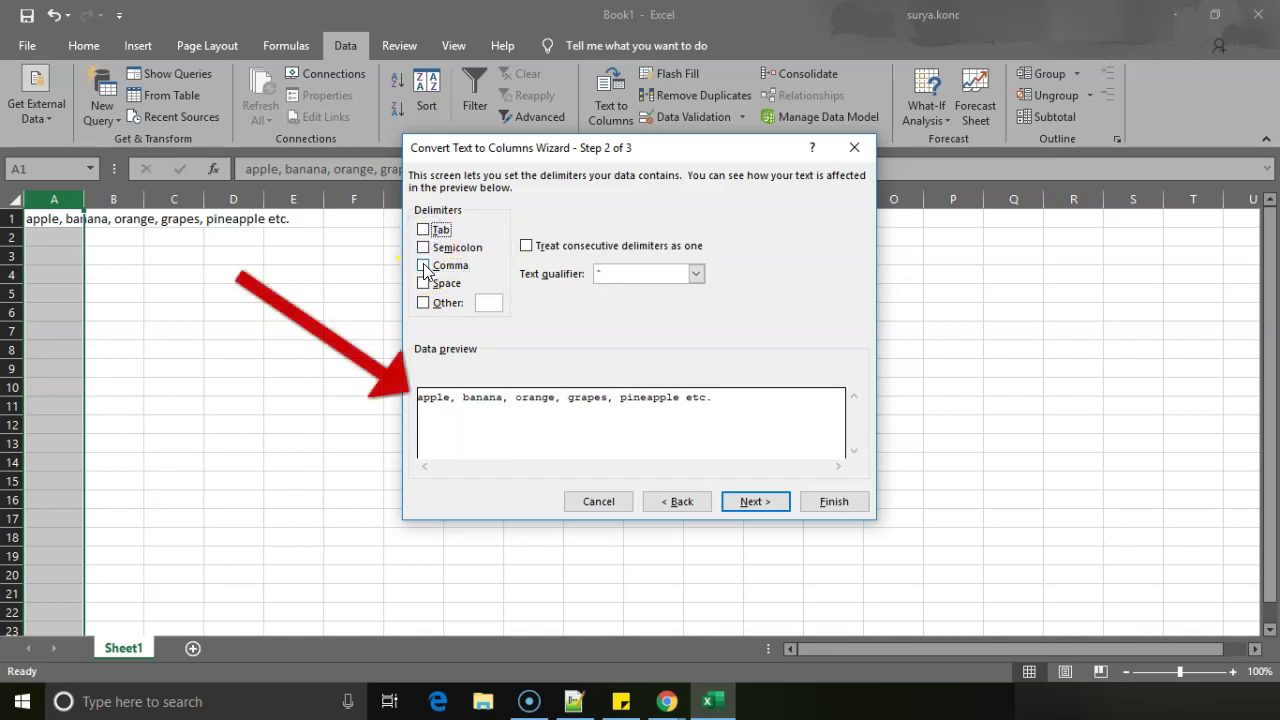
click(424, 266)
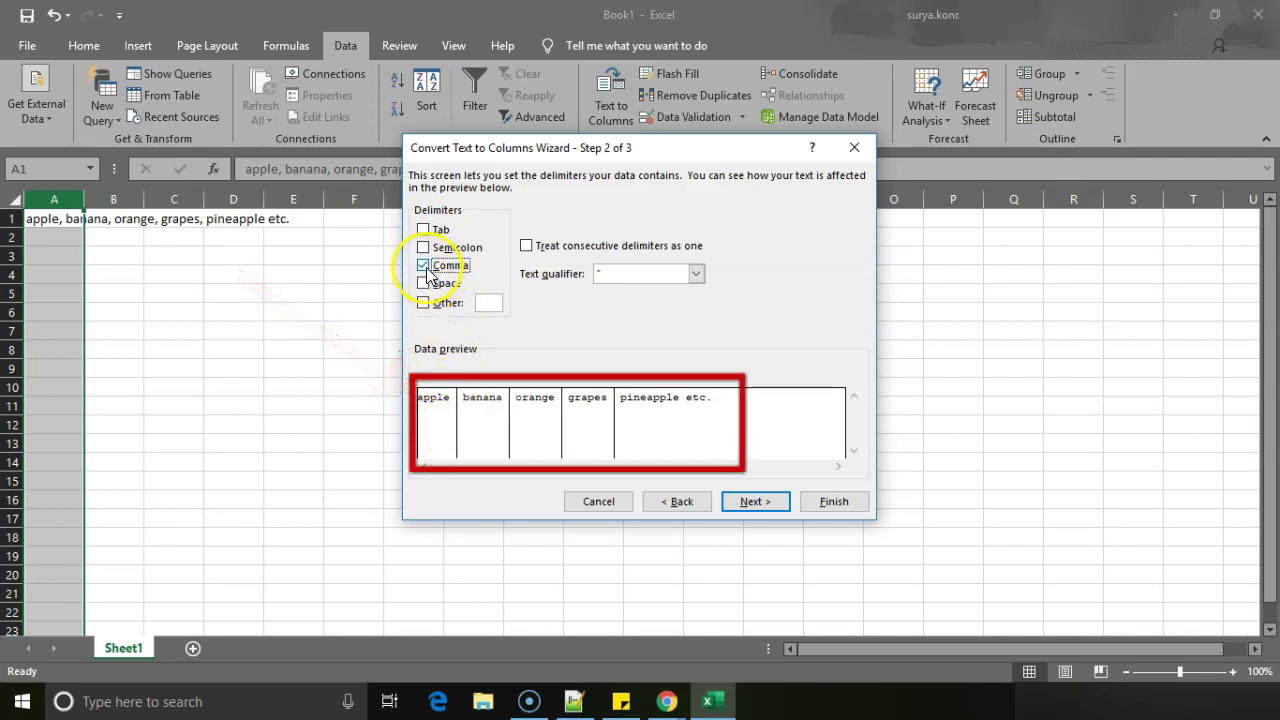
click(424, 266)
click(424, 266)
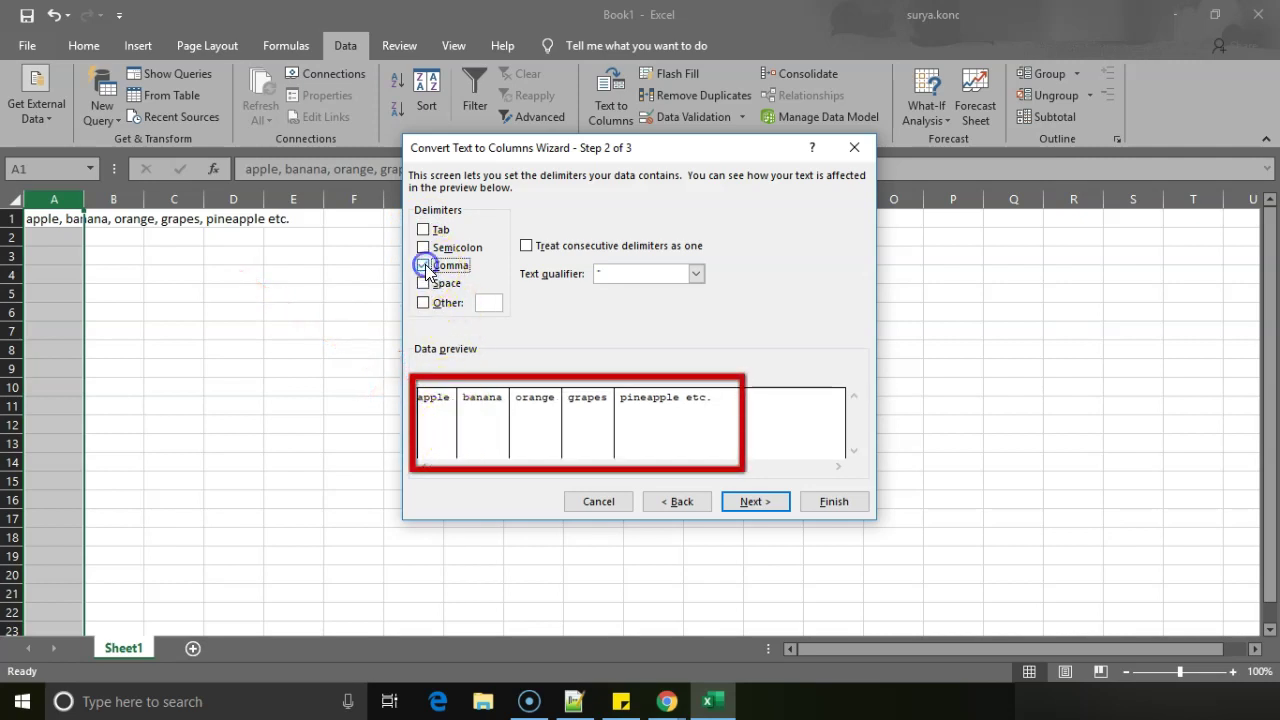
click(750, 501)
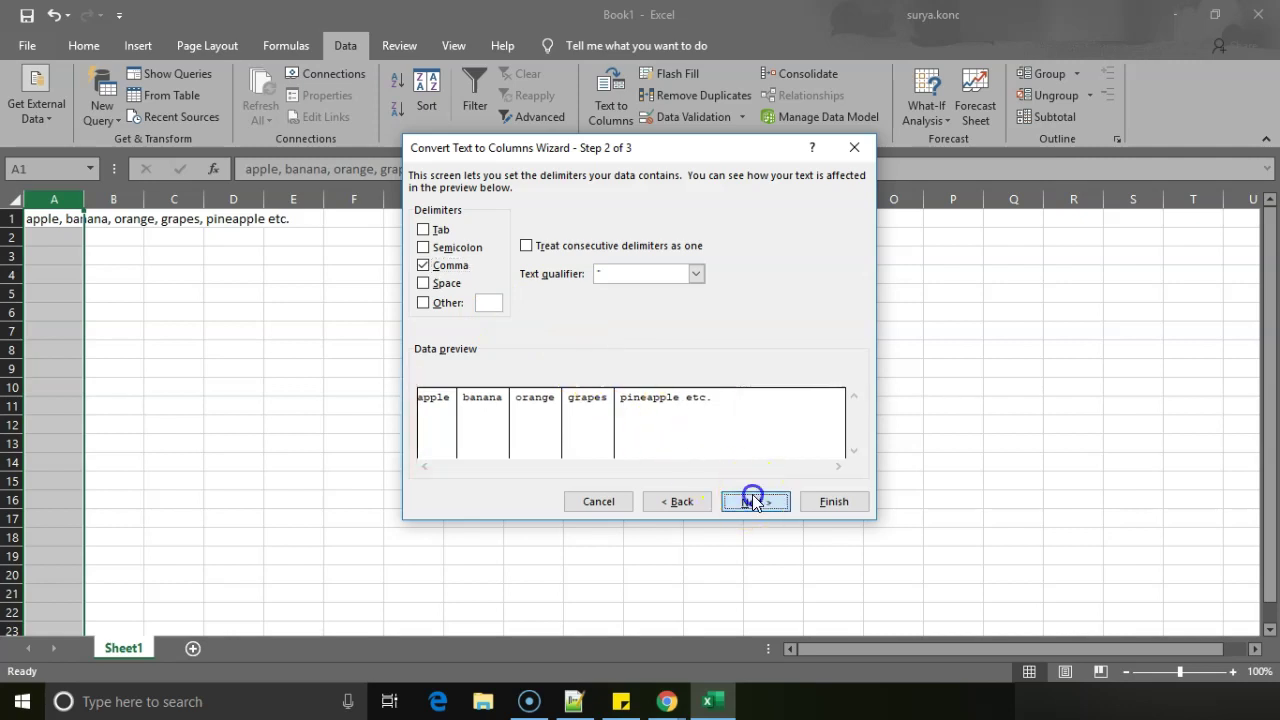
click(834, 502)
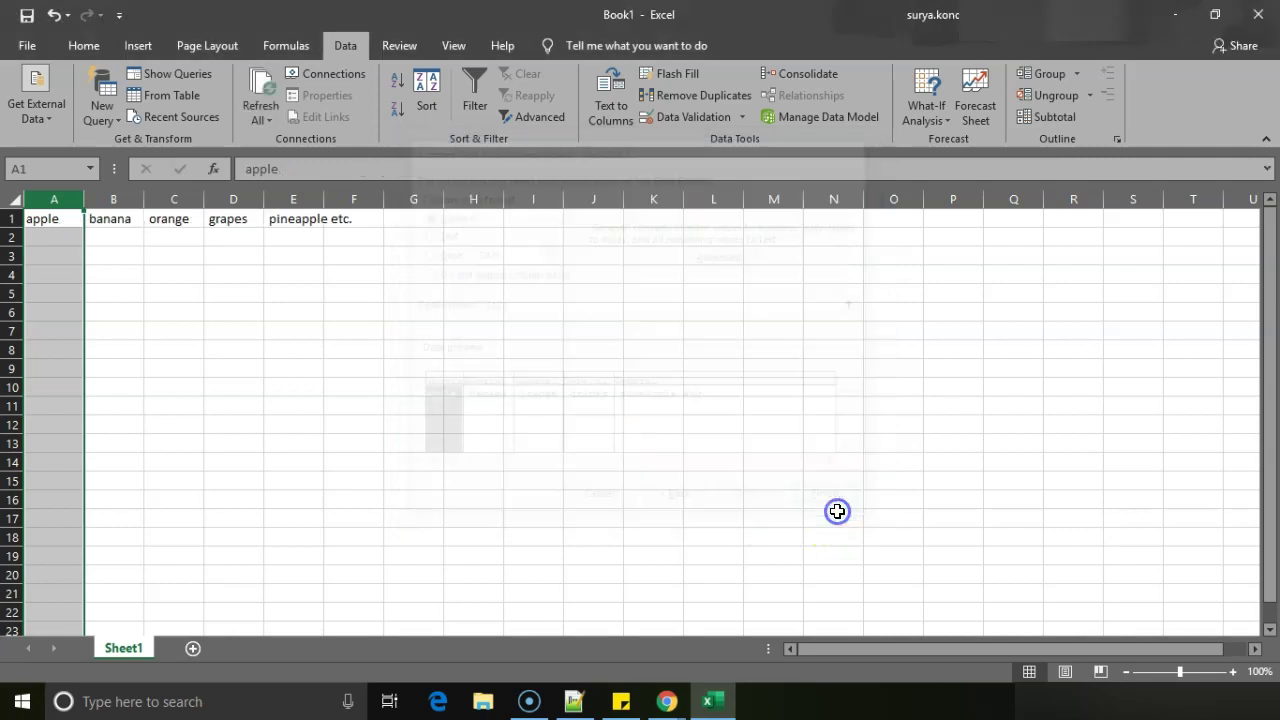
Autofit column E, then undo twice to restore the unsplit fruit list in A1.
click(176, 252)
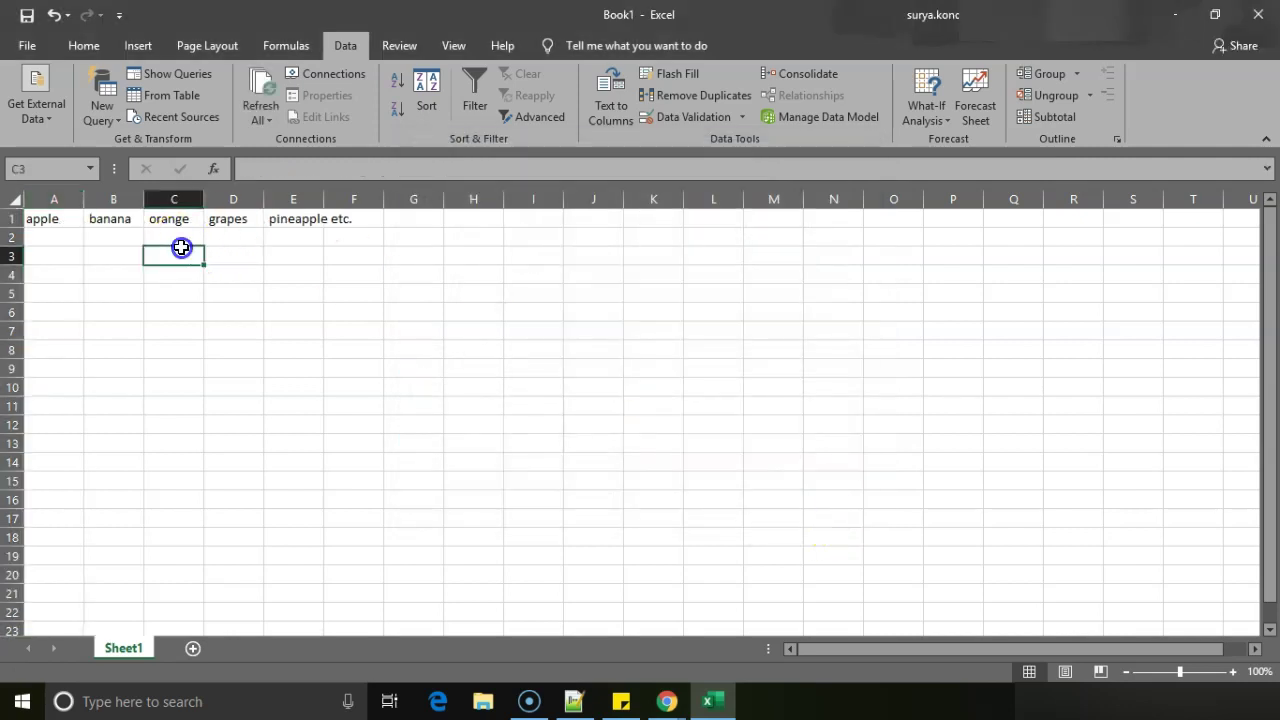
double_click(324, 197)
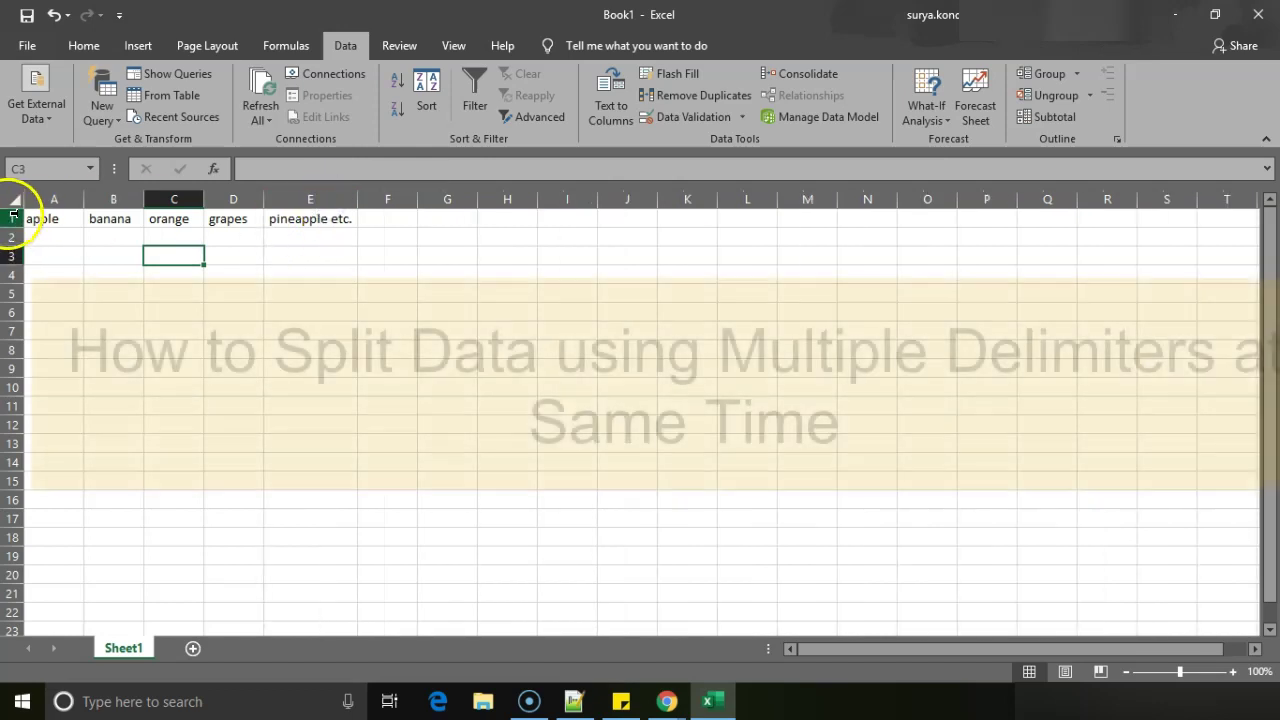
right_click(15, 217)
click(222, 248)
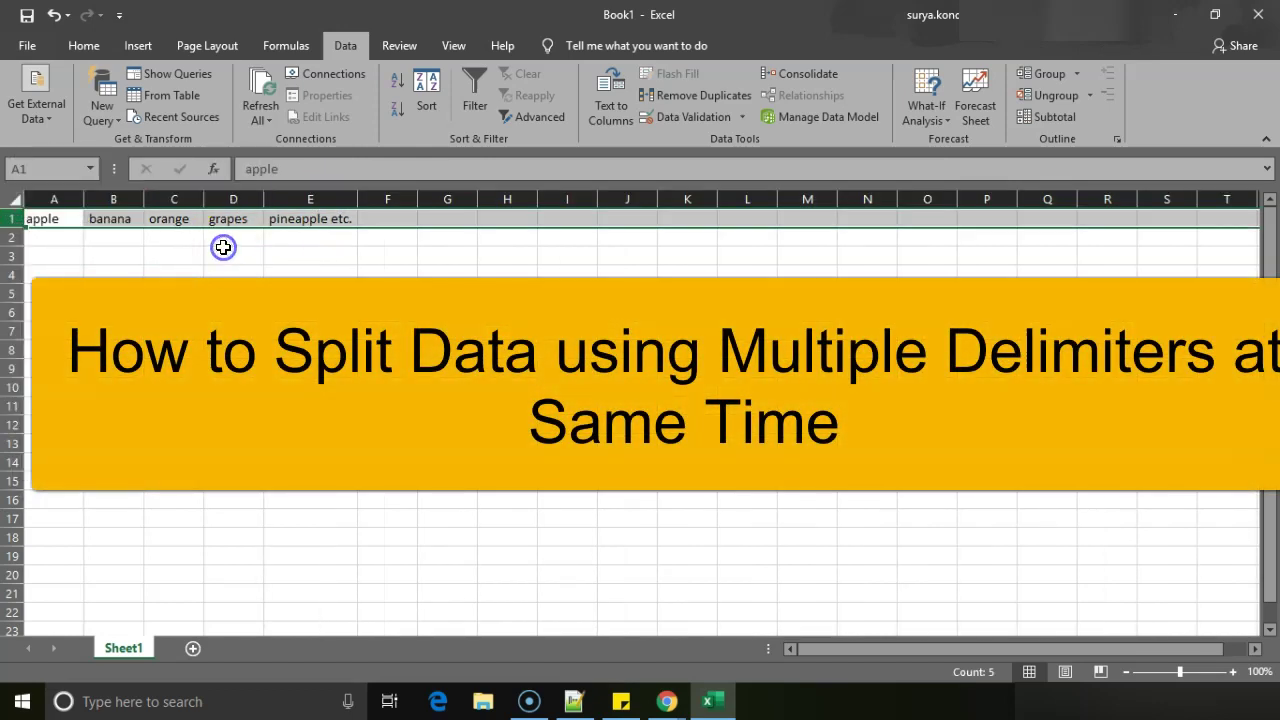
click(309, 281)
click(334, 218)
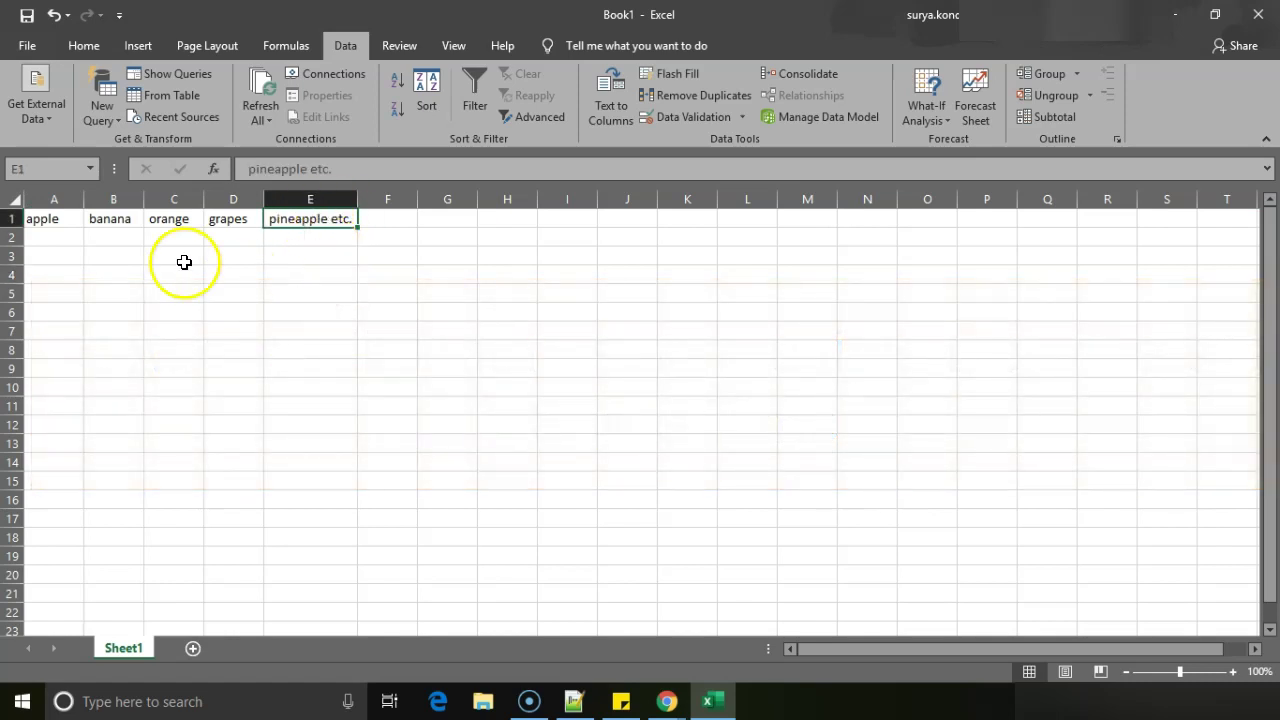
key(ctrl+z)
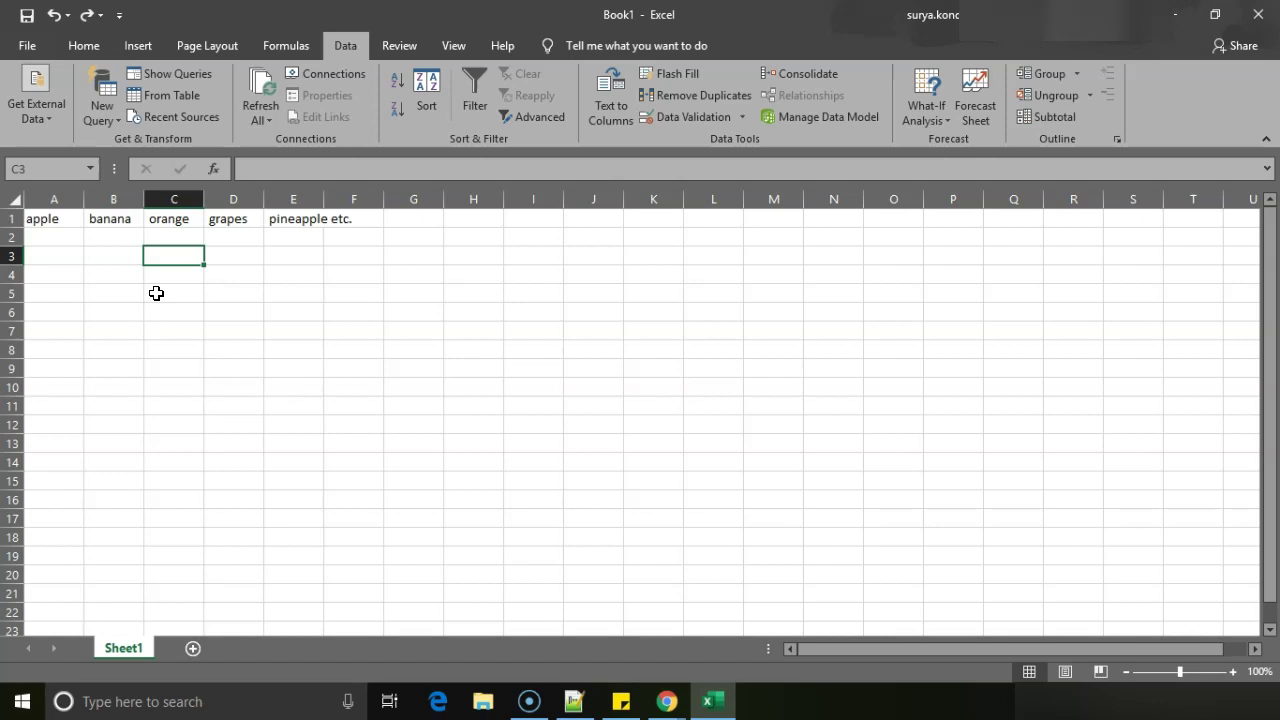
key(ctrl+z)
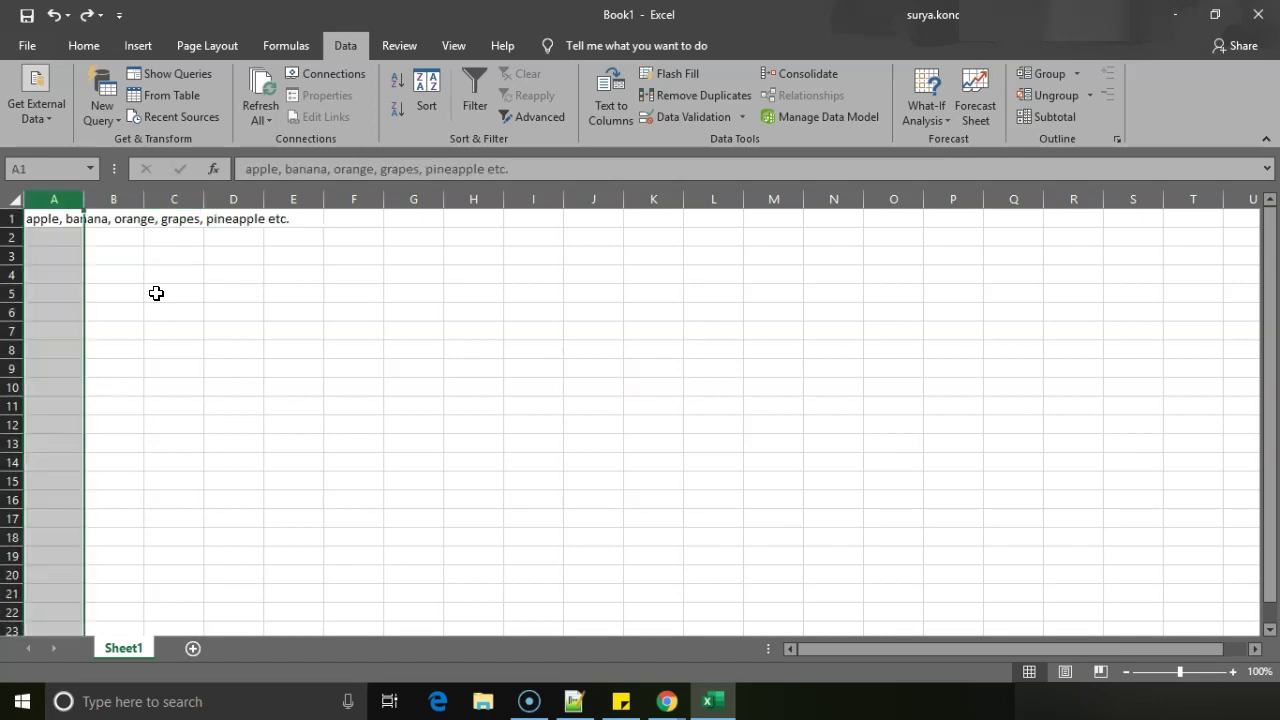
Rerun Text to Columns as Delimited with Comma and Space, putting apple through etc. in A1:F1.
click(609, 88)
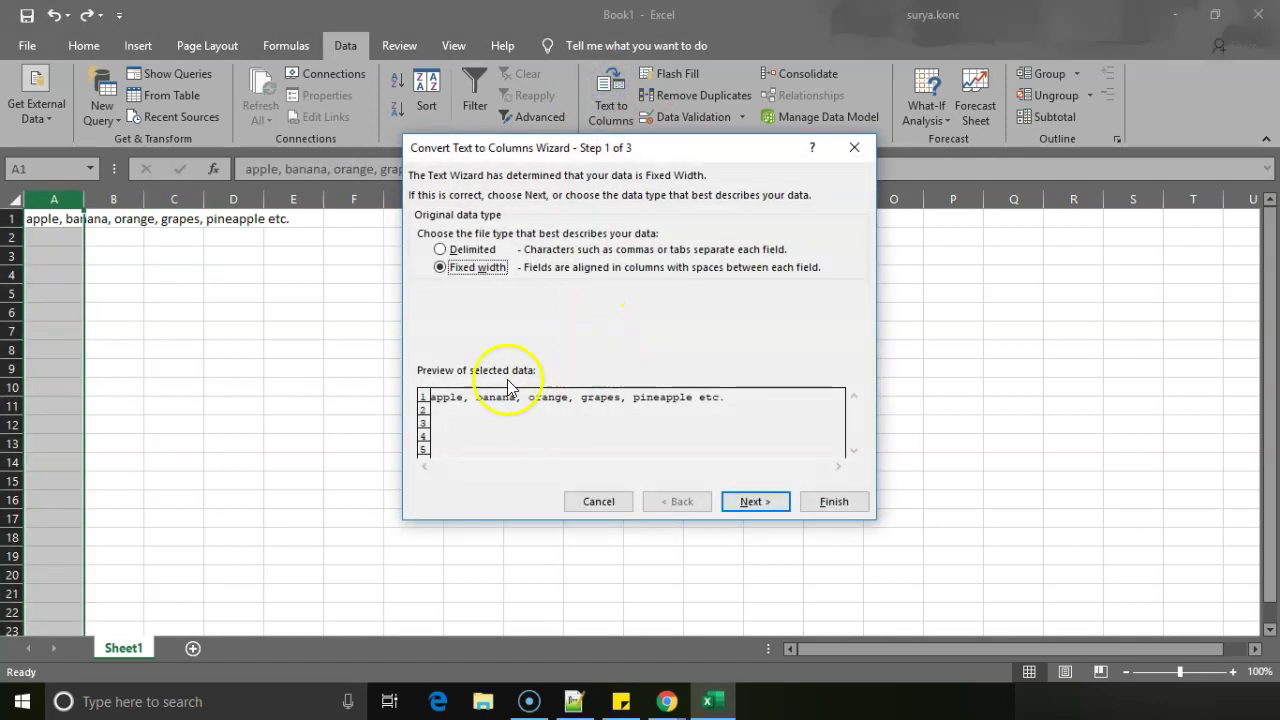
click(471, 249)
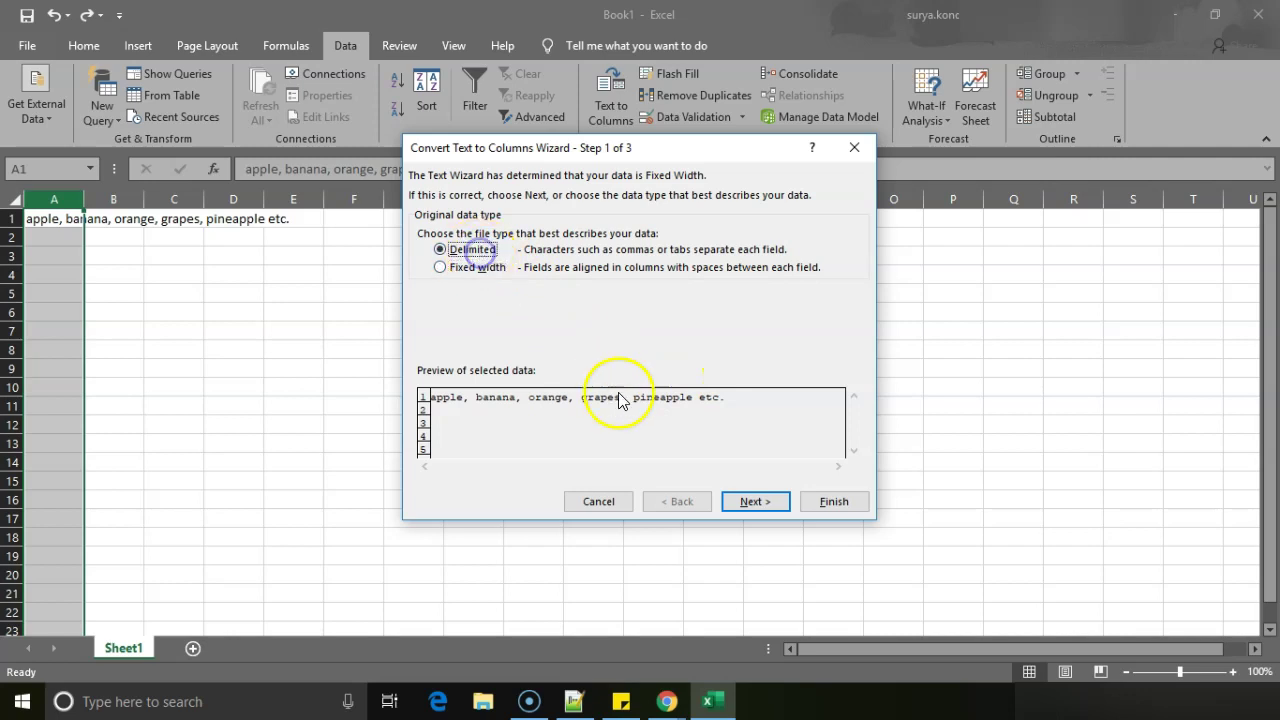
click(743, 501)
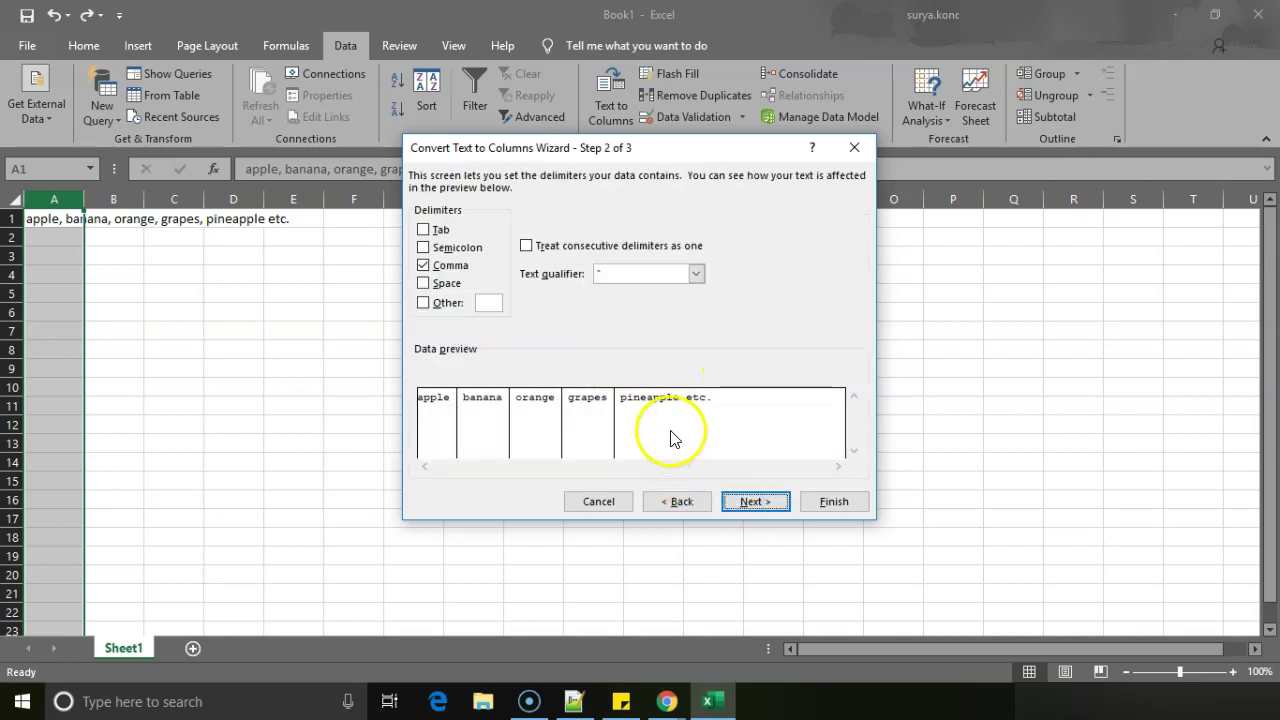
click(423, 229)
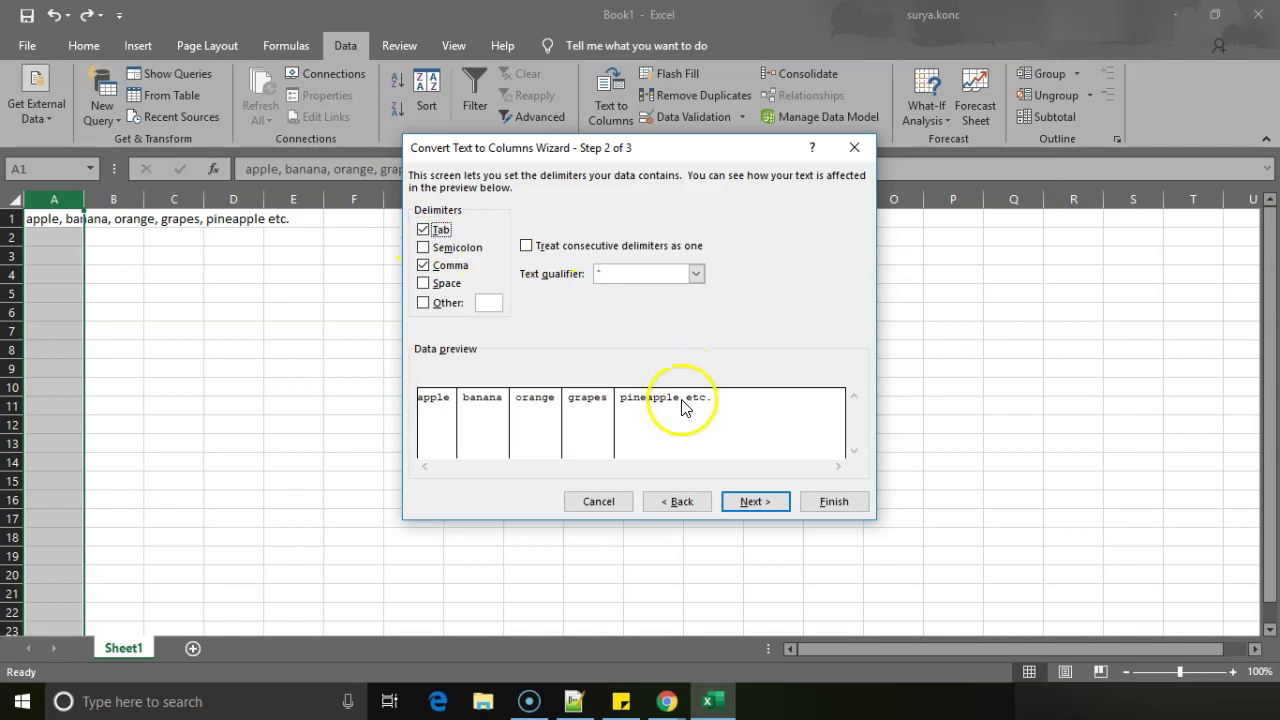
click(424, 284)
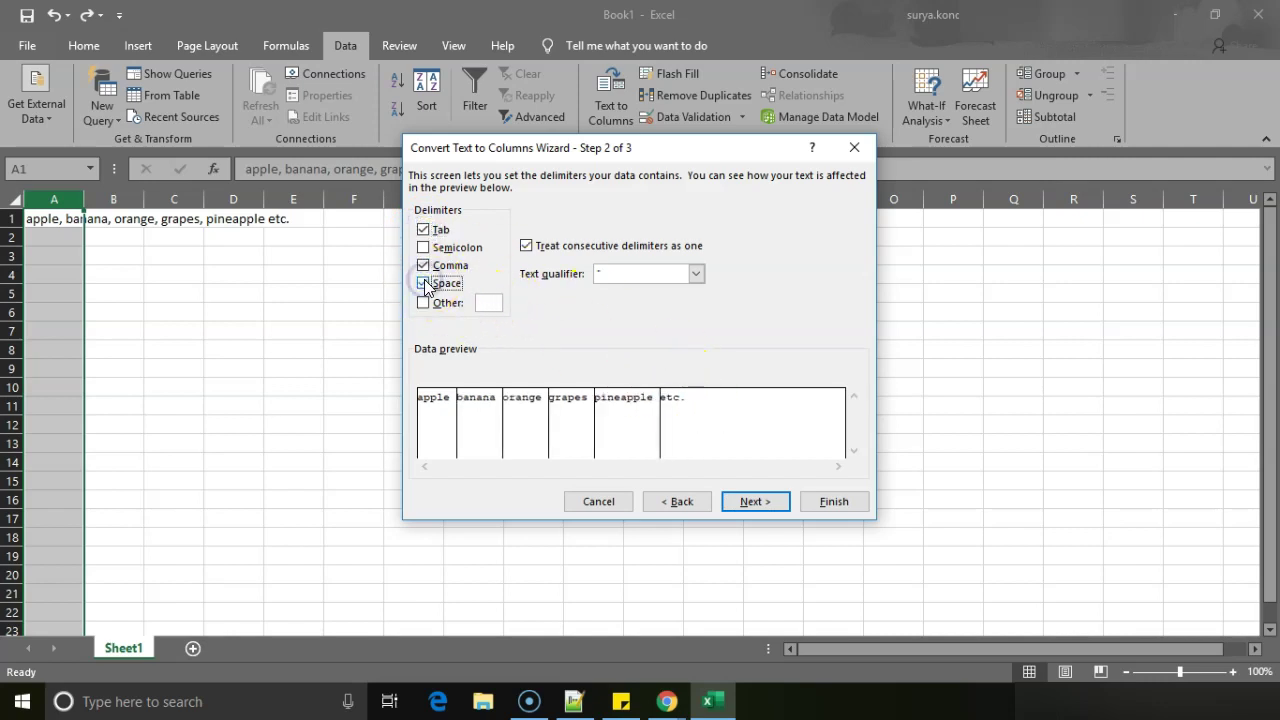
click(423, 230)
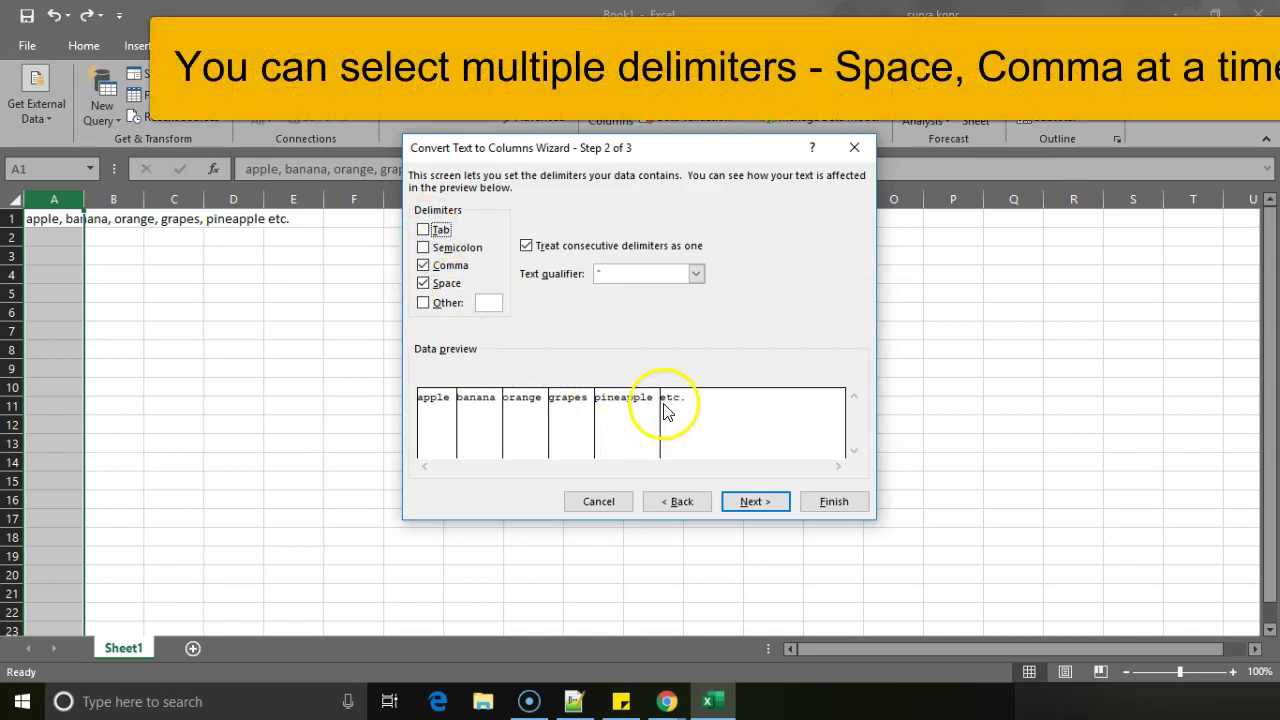
click(751, 503)
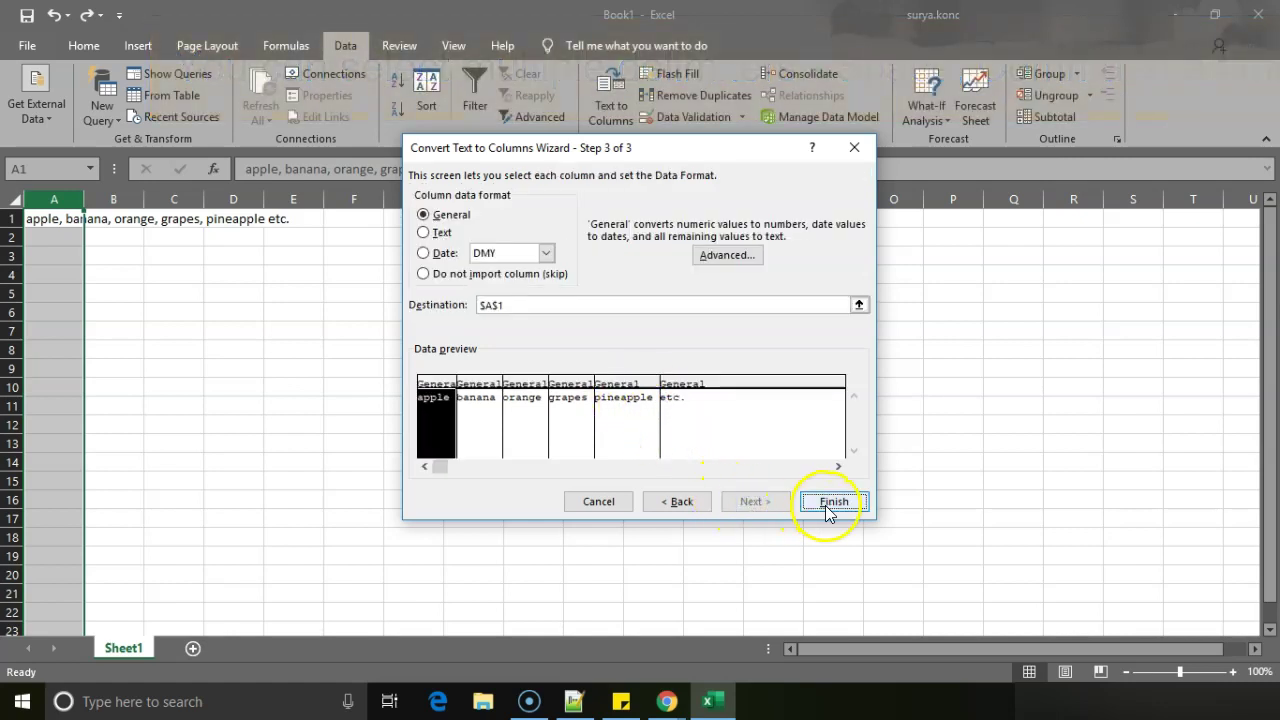
click(826, 506)
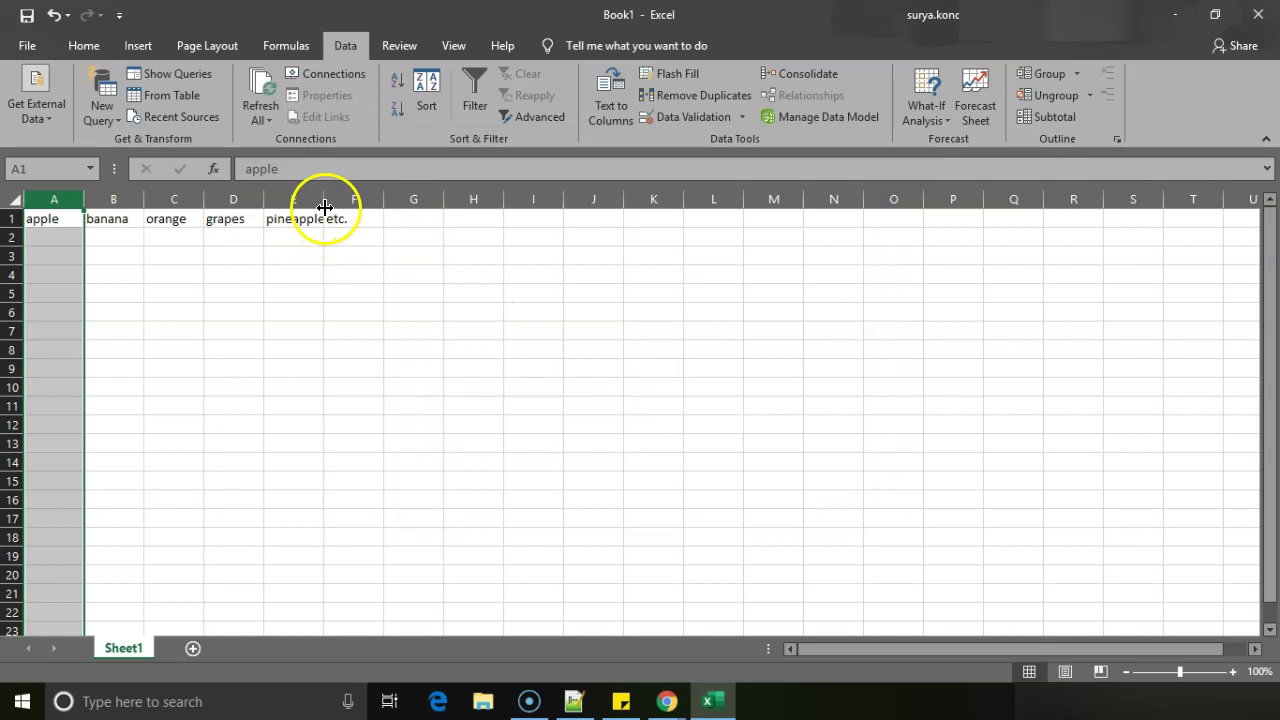
Autofit column E to fit pineapple and delete column F holding 'etc.'.
double_click(323, 207)
click(271, 294)
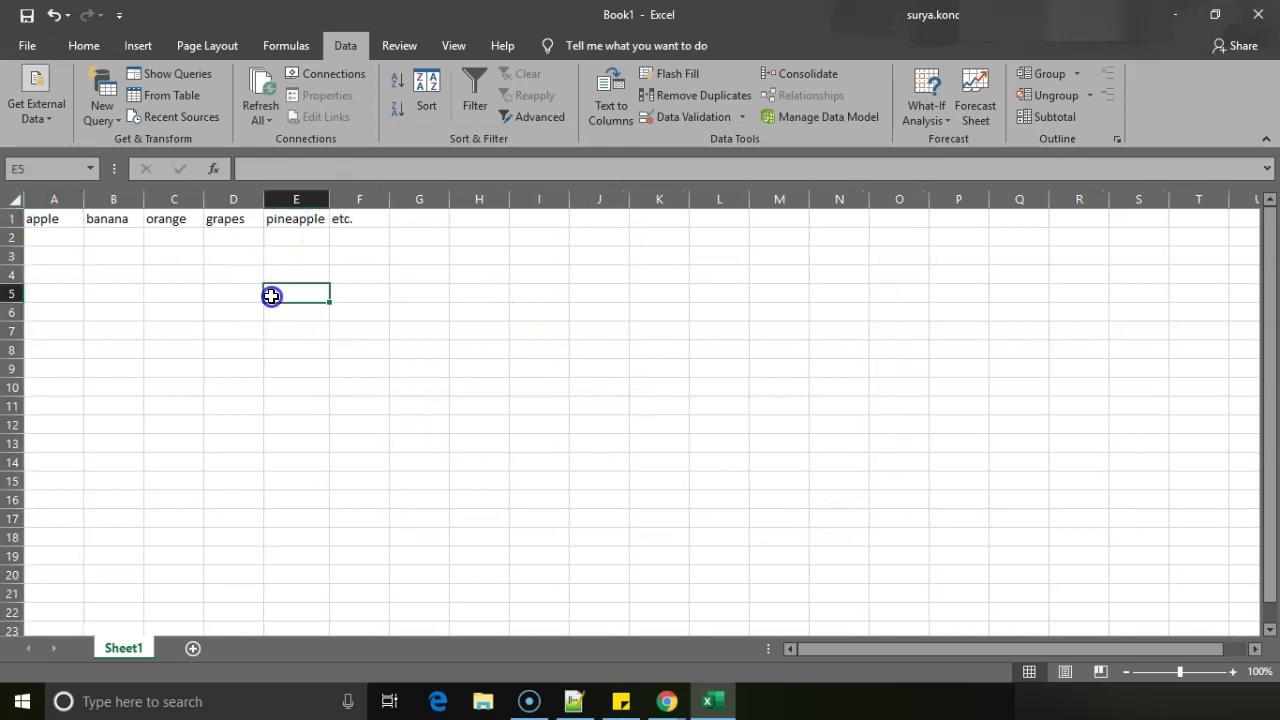
click(357, 197)
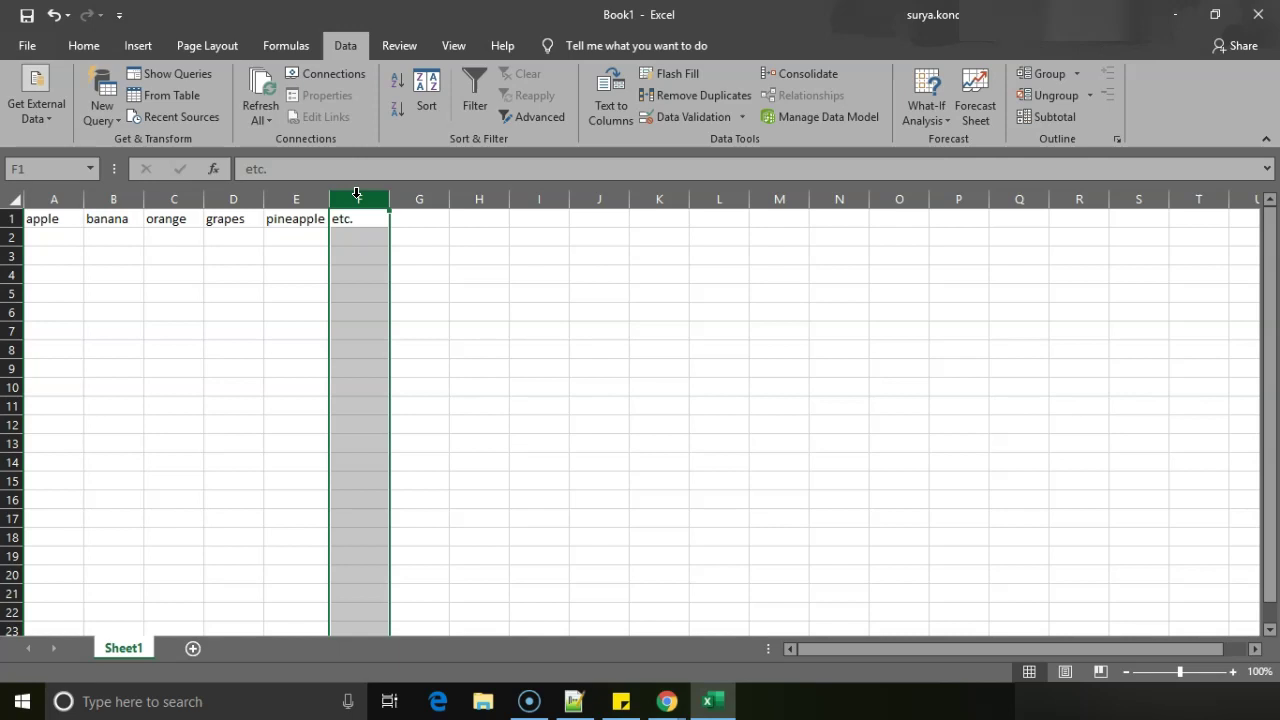
right_click(357, 193)
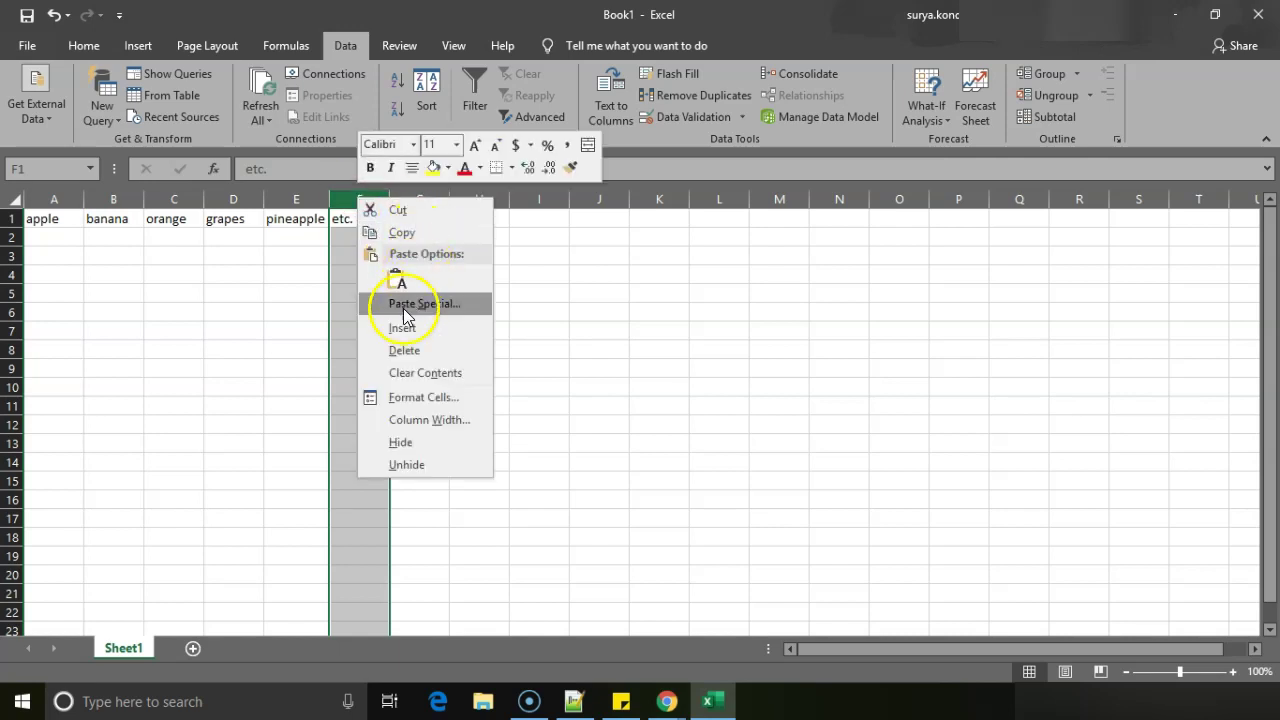
click(398, 349)
click(230, 260)
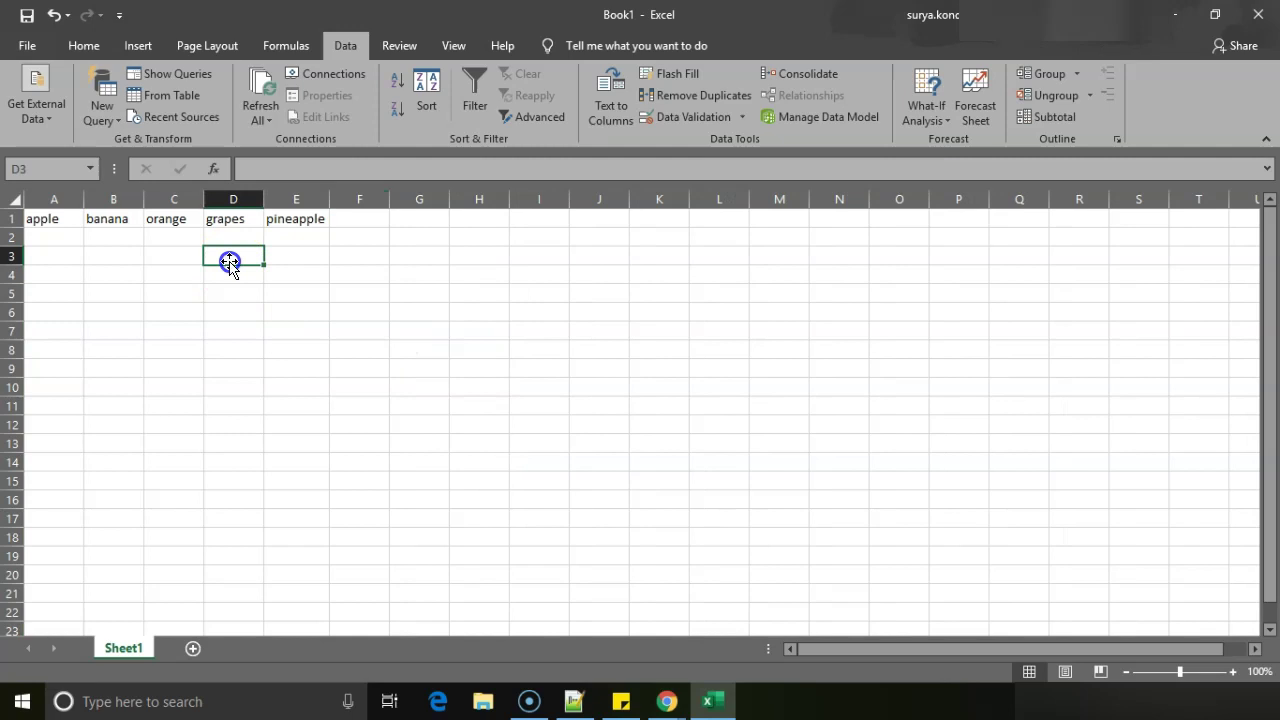
click(350, 222)
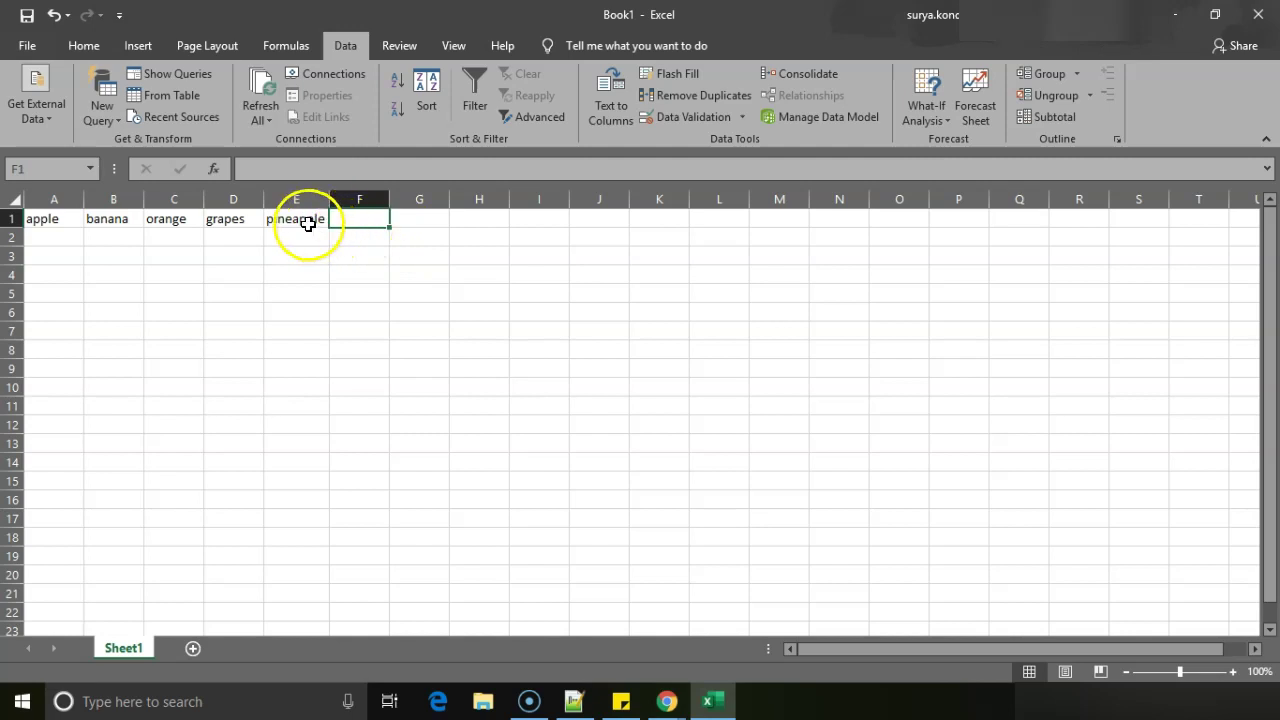
click(308, 225)
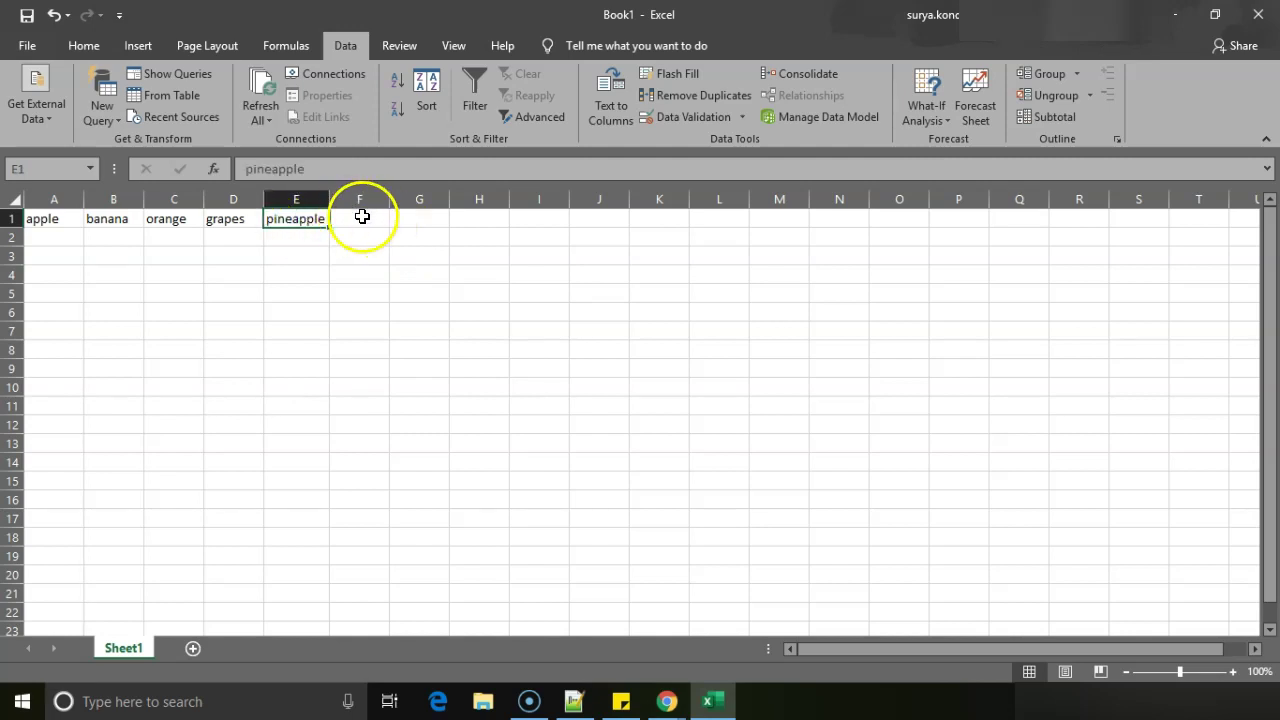
Insert a blank row above the fruits and enter 'Fruit 1' in A1.
right_click(12, 218)
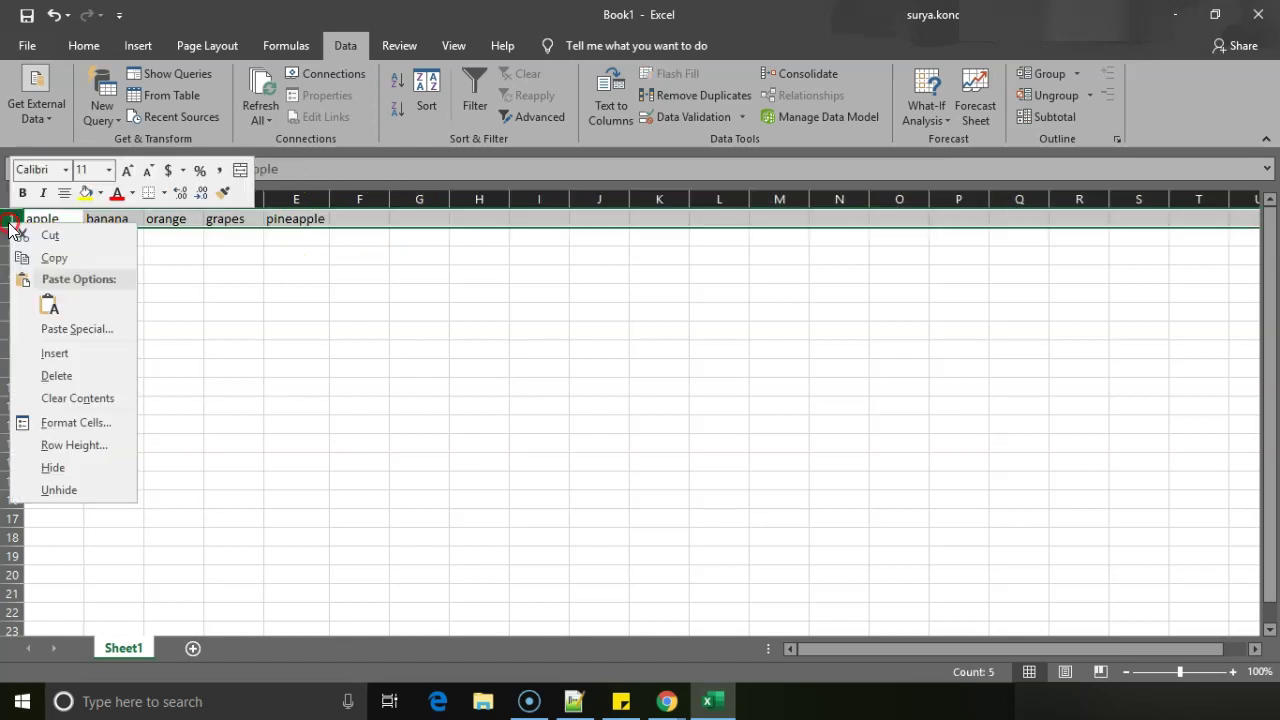
click(73, 354)
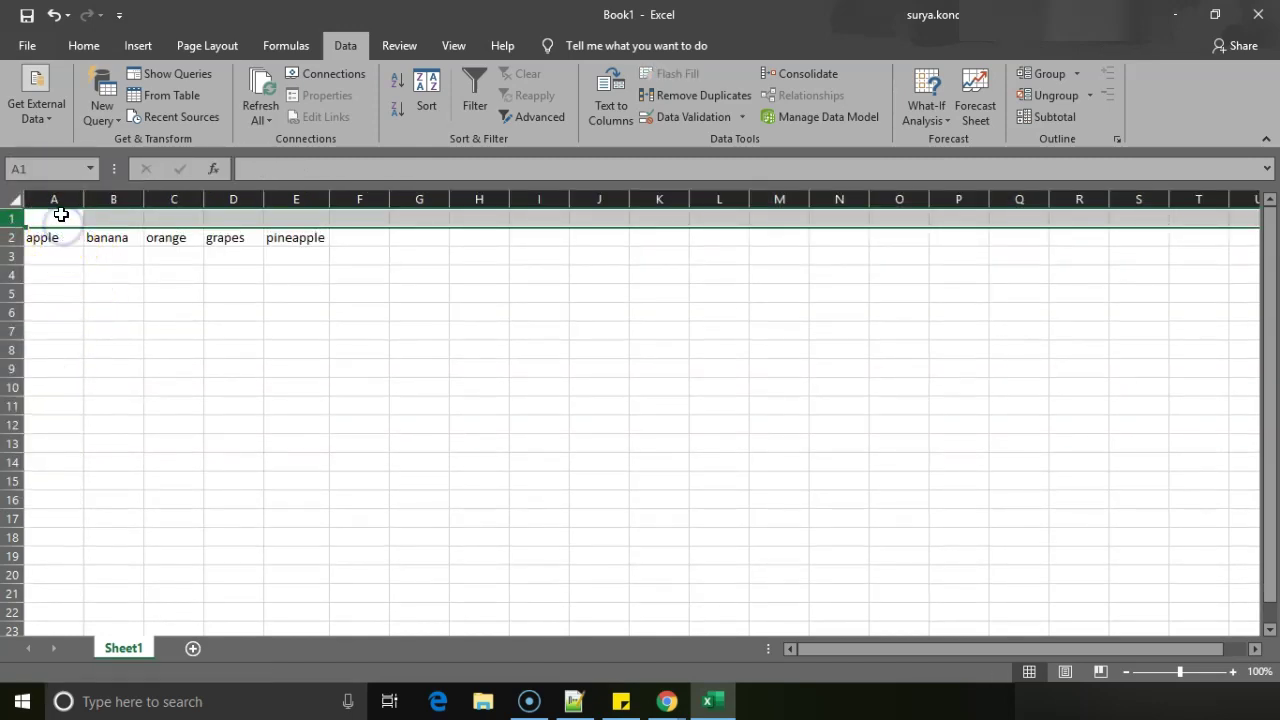
click(66, 222)
text(Fruit 1)
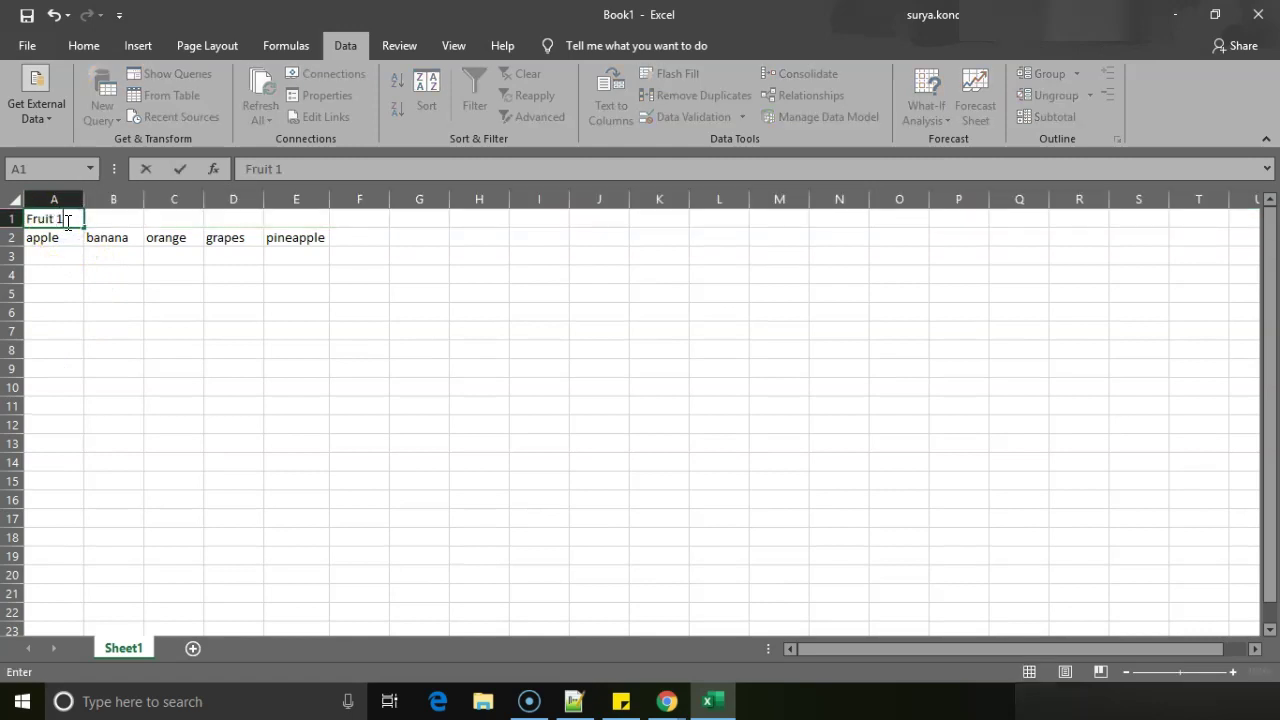
key(Return)
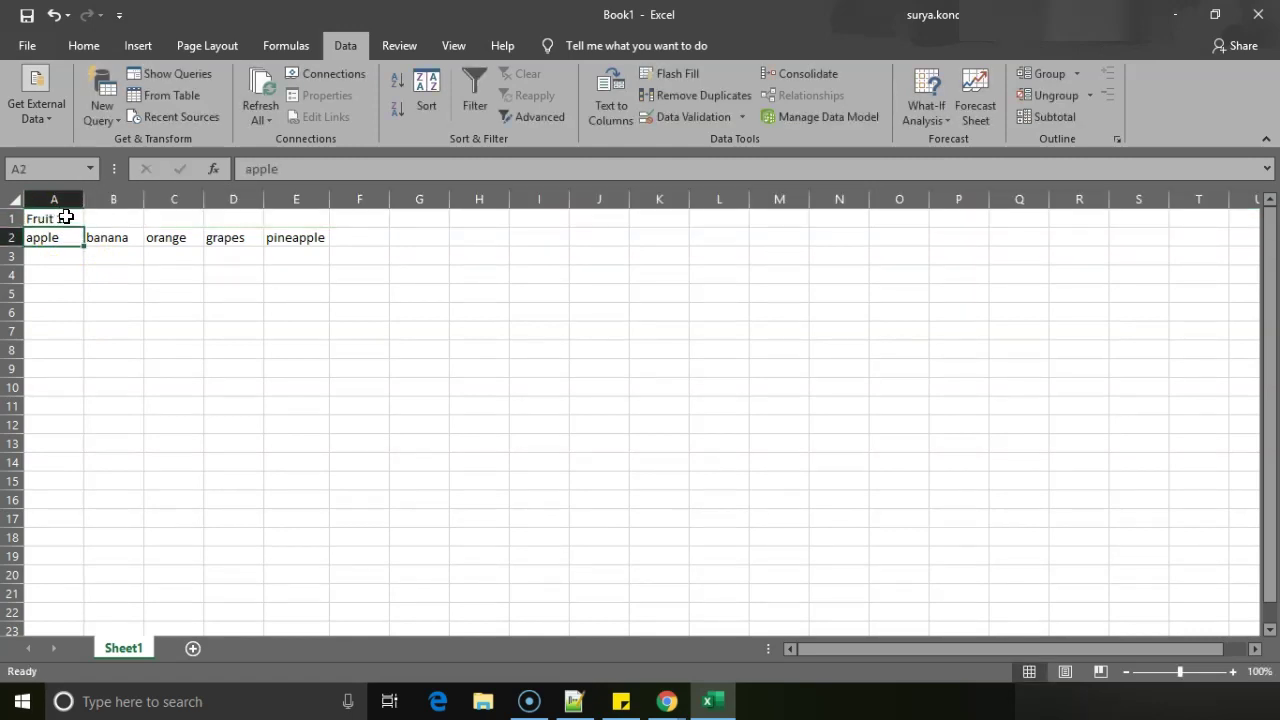
Fill the header series from Fruit 1 across to Fruit 5 in E1 and check the cells.
click(66, 217)
drag(84, 228, 322, 222)
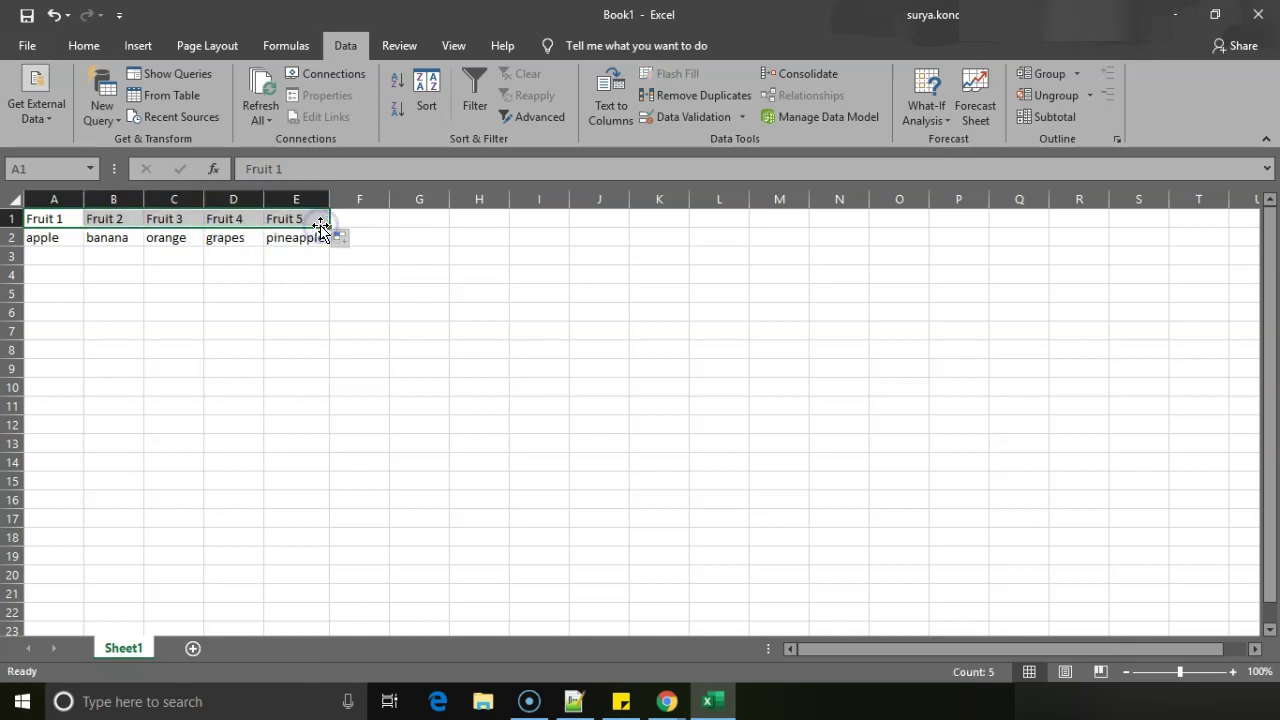
click(165, 275)
click(114, 220)
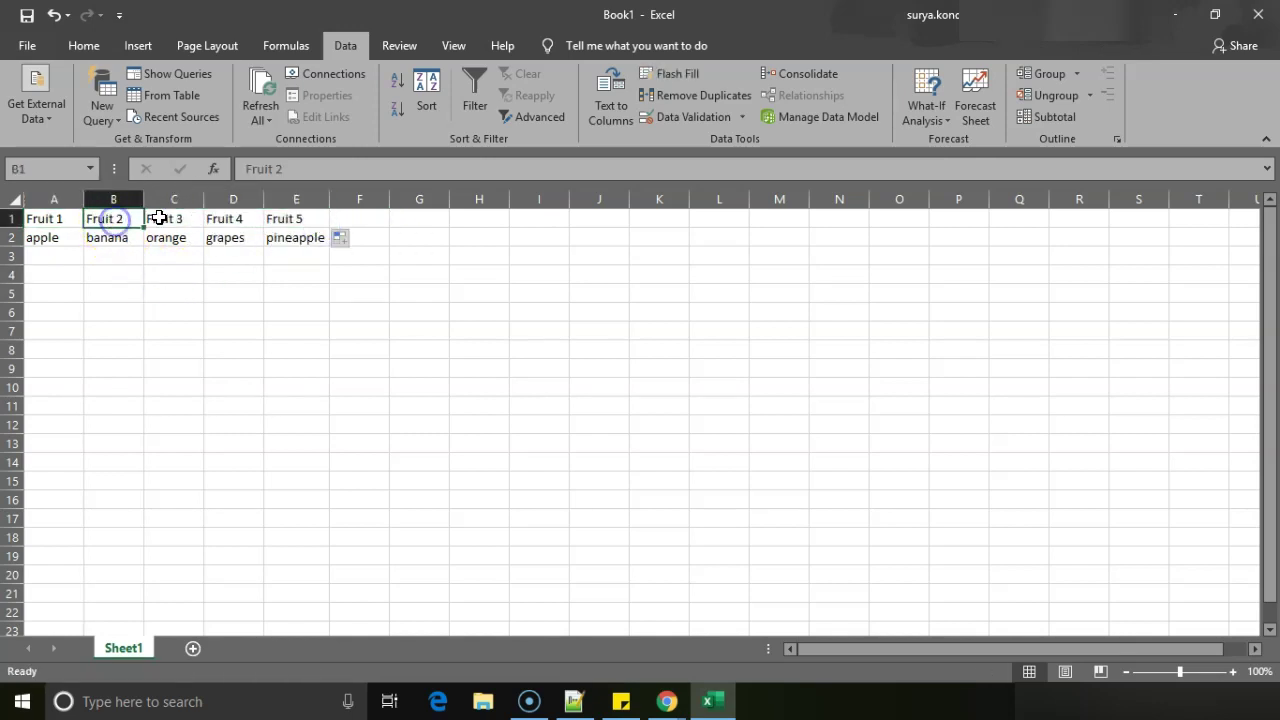
click(255, 218)
click(285, 221)
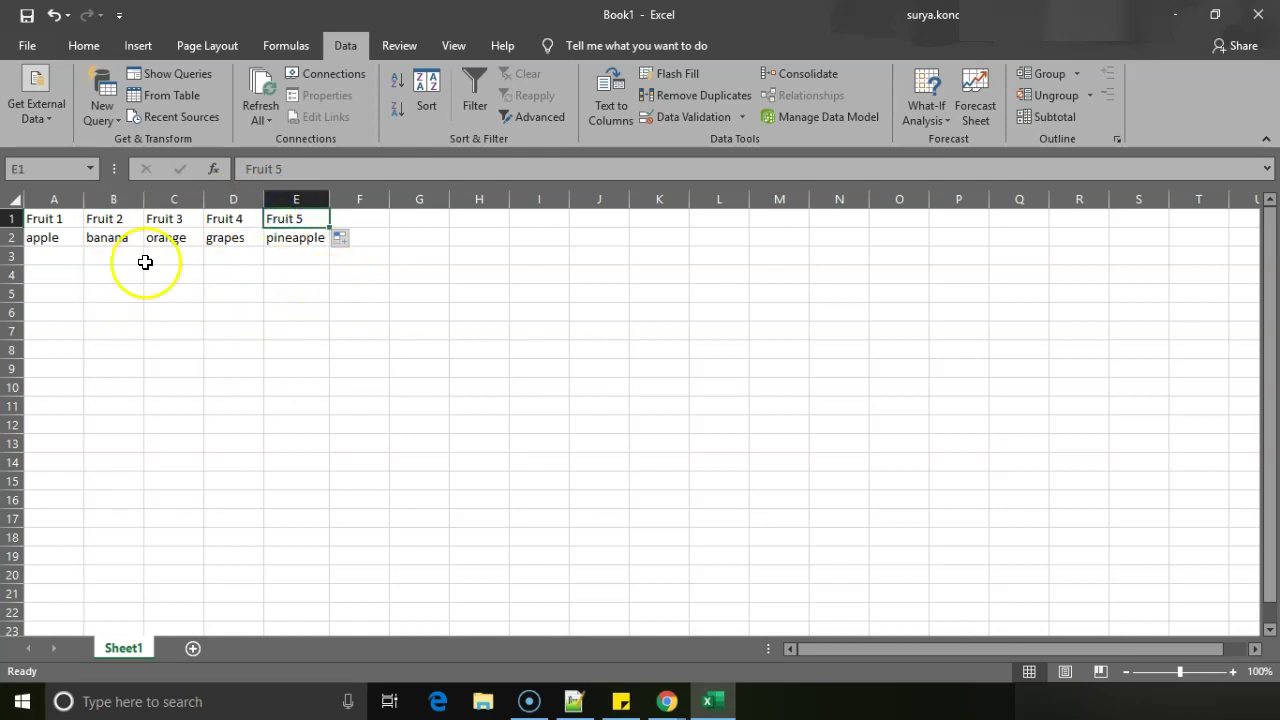
Paste the fruit list into A3, where it splits across A3:F3, then dismiss Text to Columns.
click(50, 258)
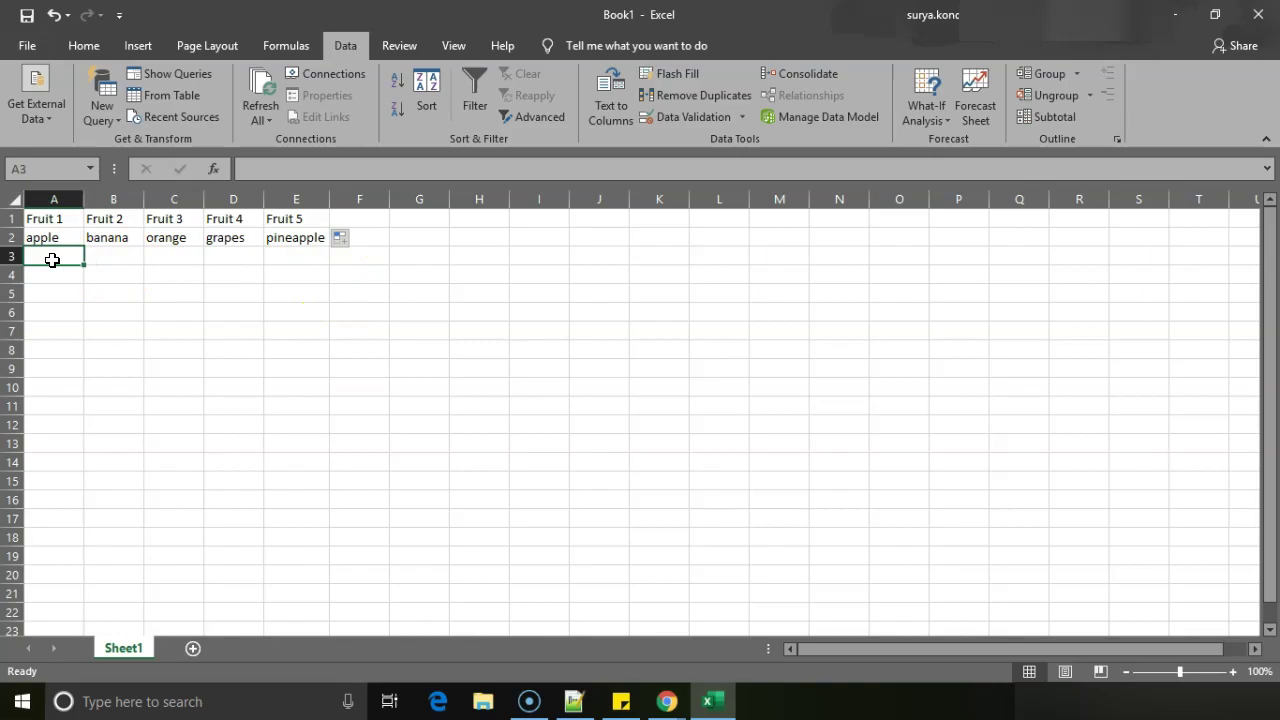
key(alt+Tab)
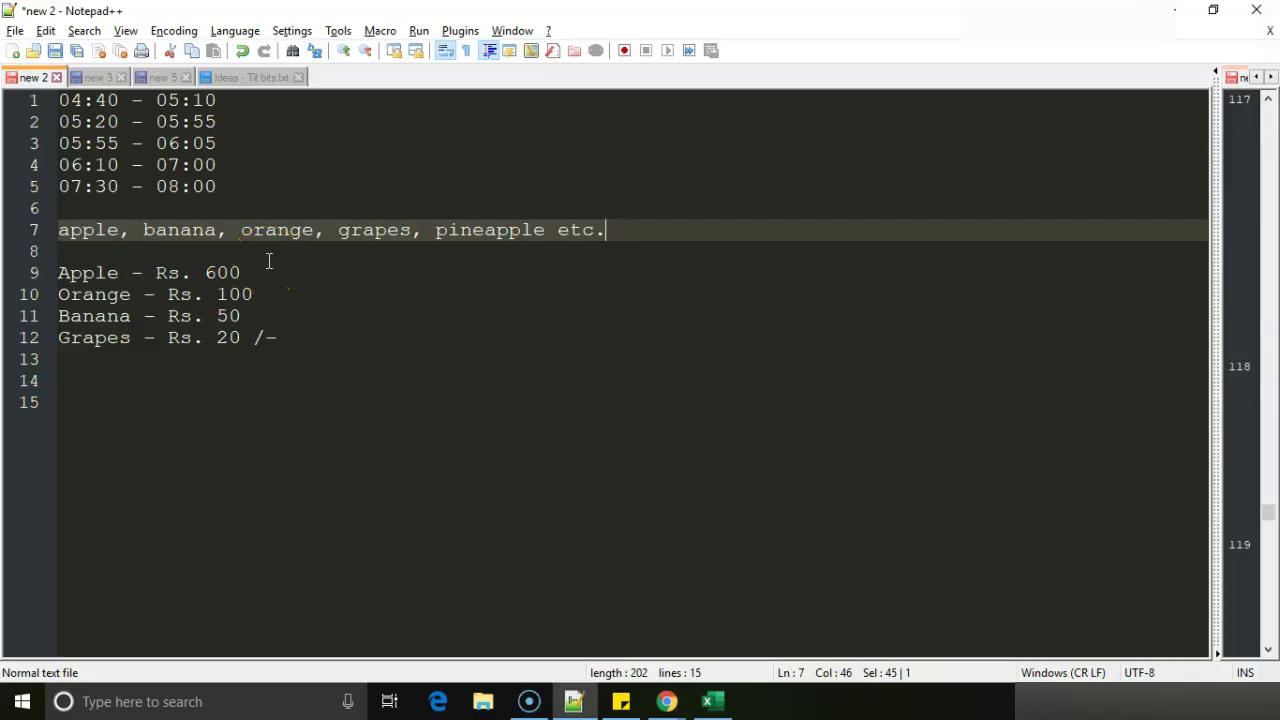
key(alt+Tab)
text(apple	banana	orange	grapes	pineapple	etc.)
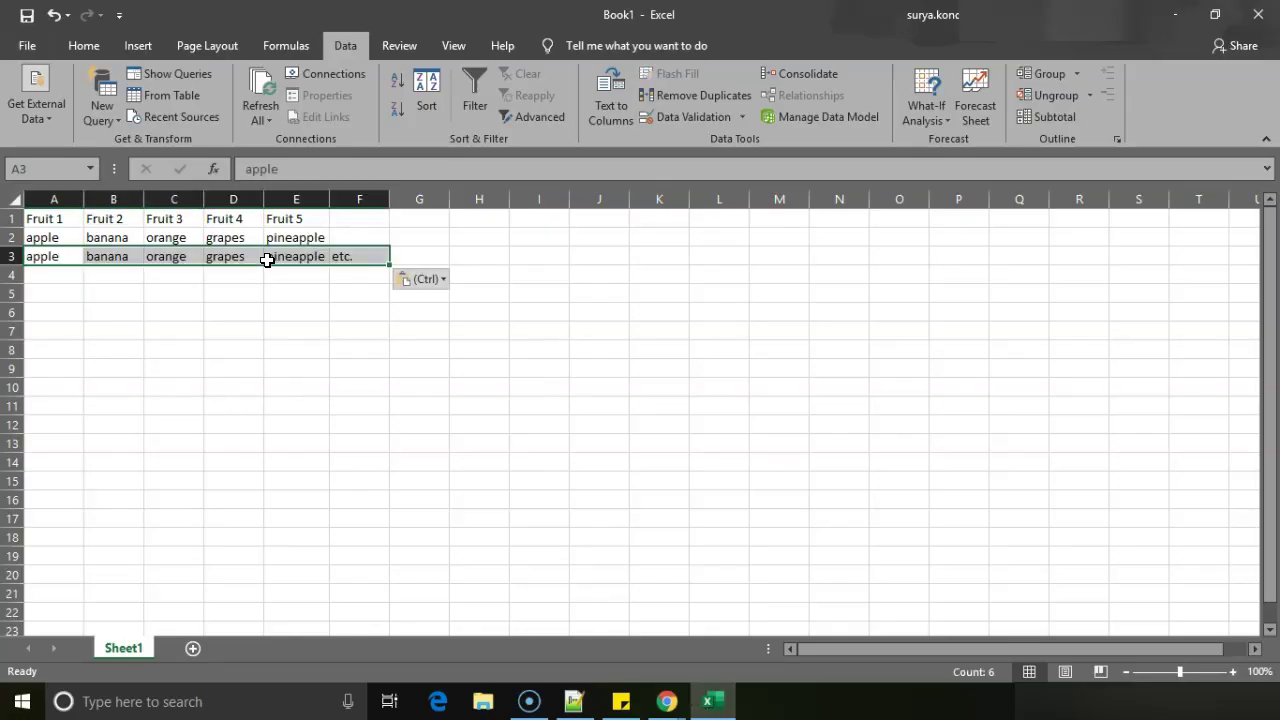
click(334, 257)
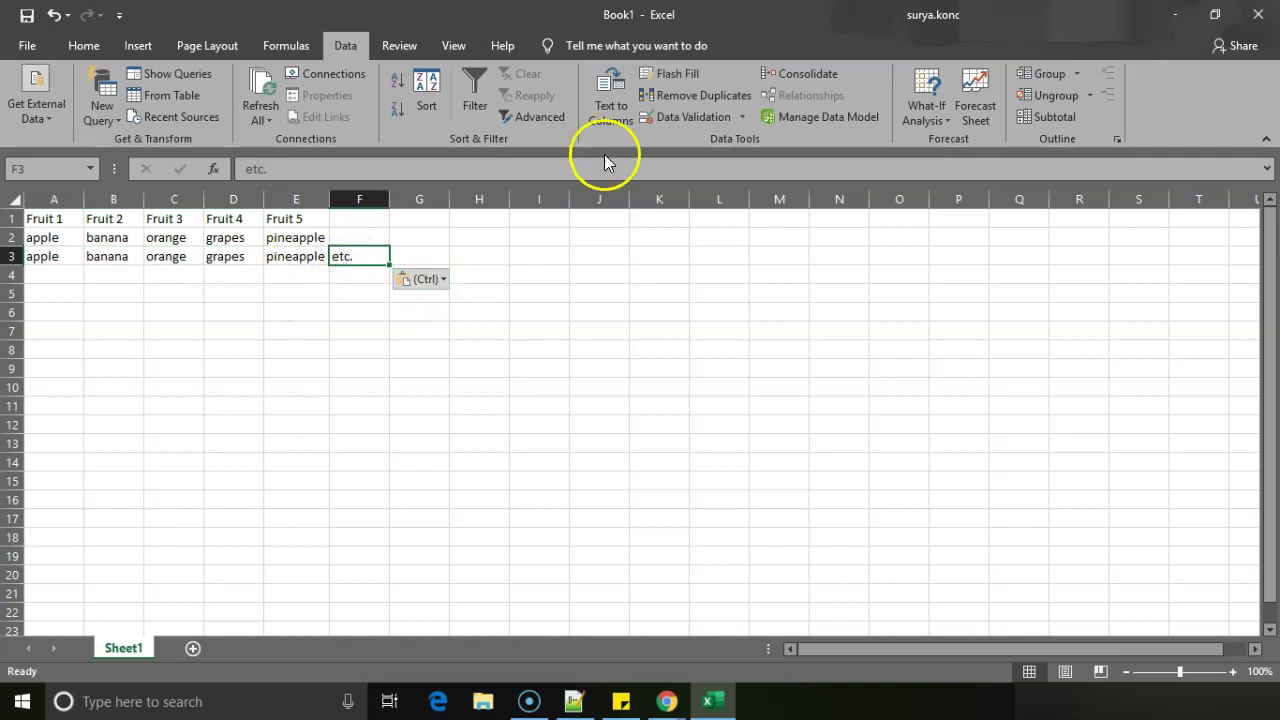
click(611, 100)
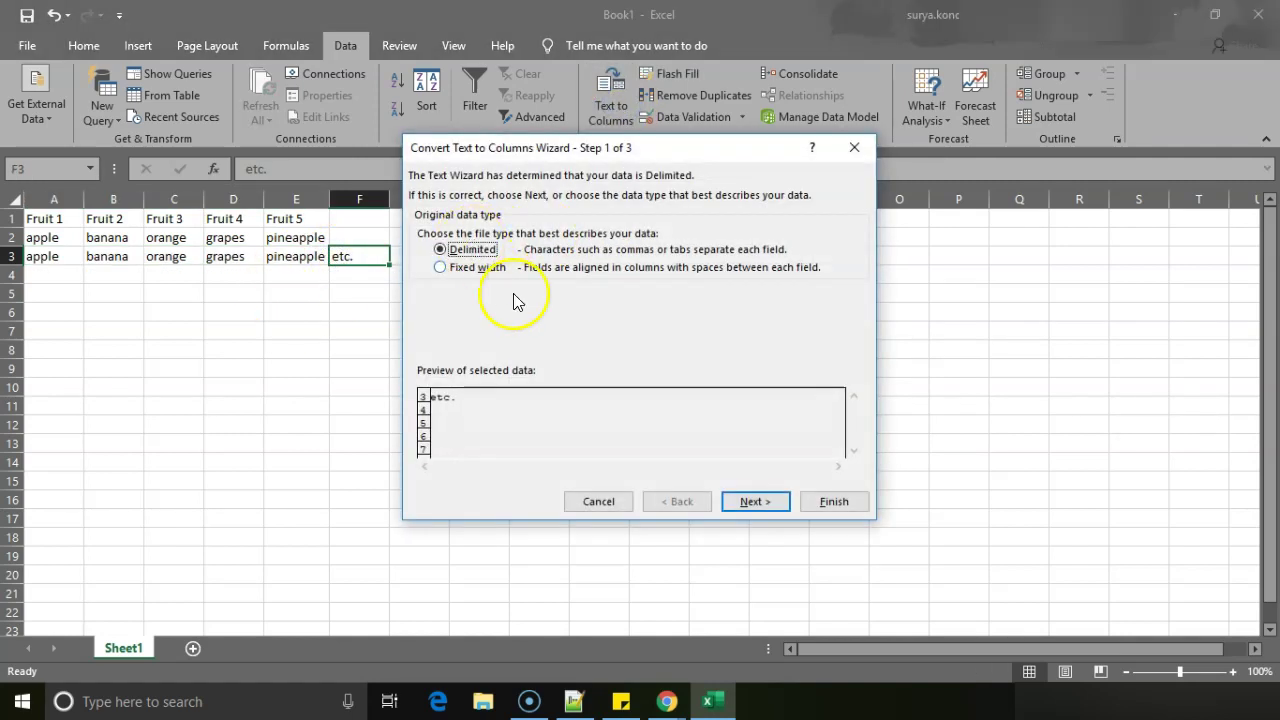
click(757, 500)
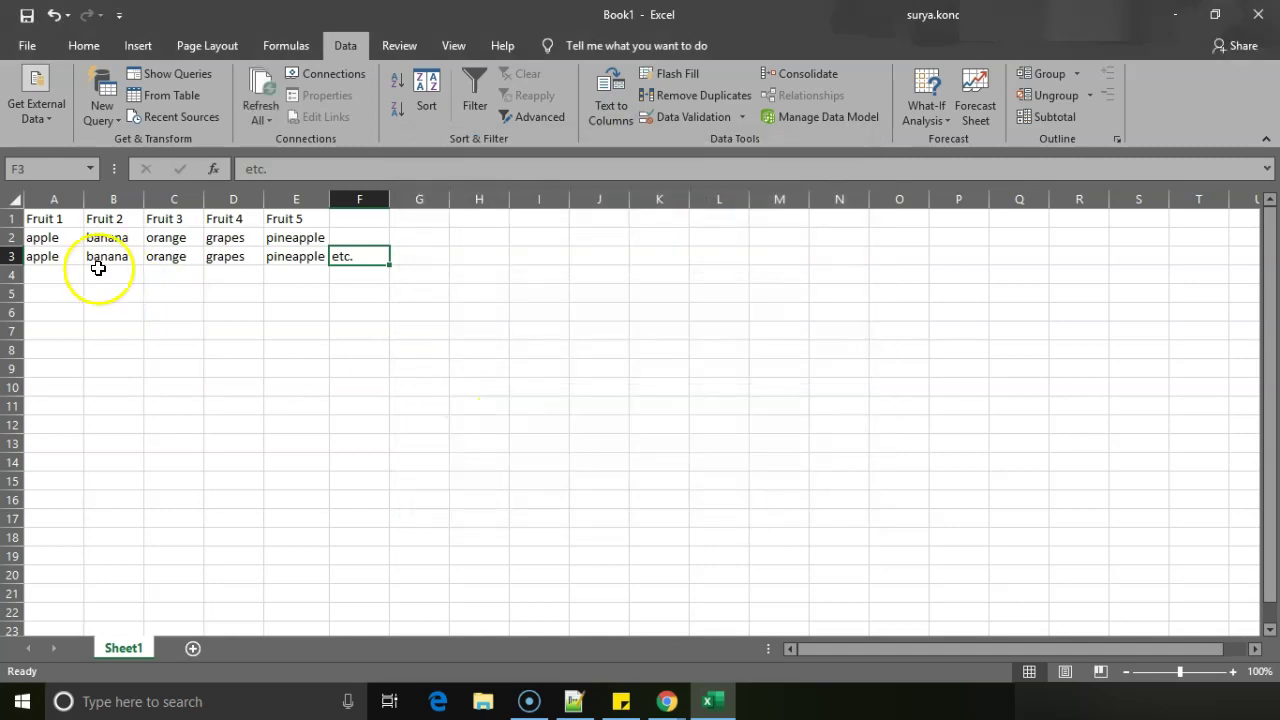
key(alt+Tab)
Select price lines 9–12, Apple through Grapes, in Notepad++.
click(280, 267)
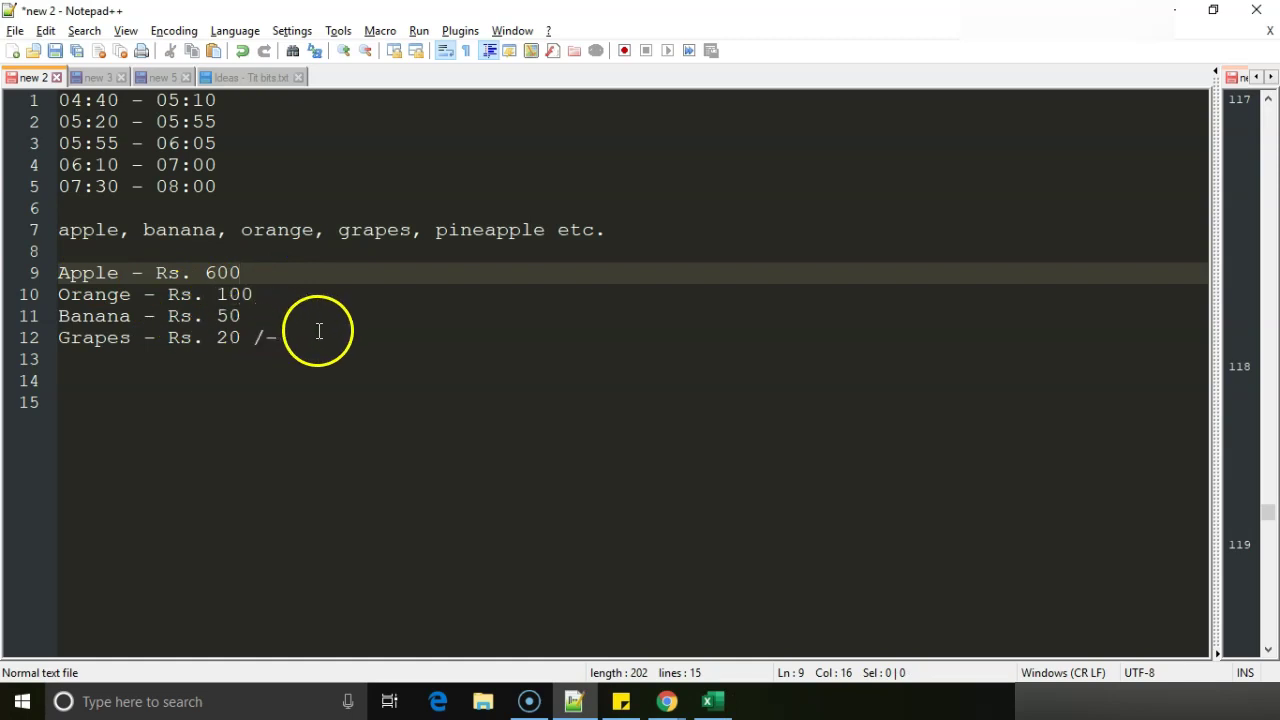
drag(319, 331, 64, 273)
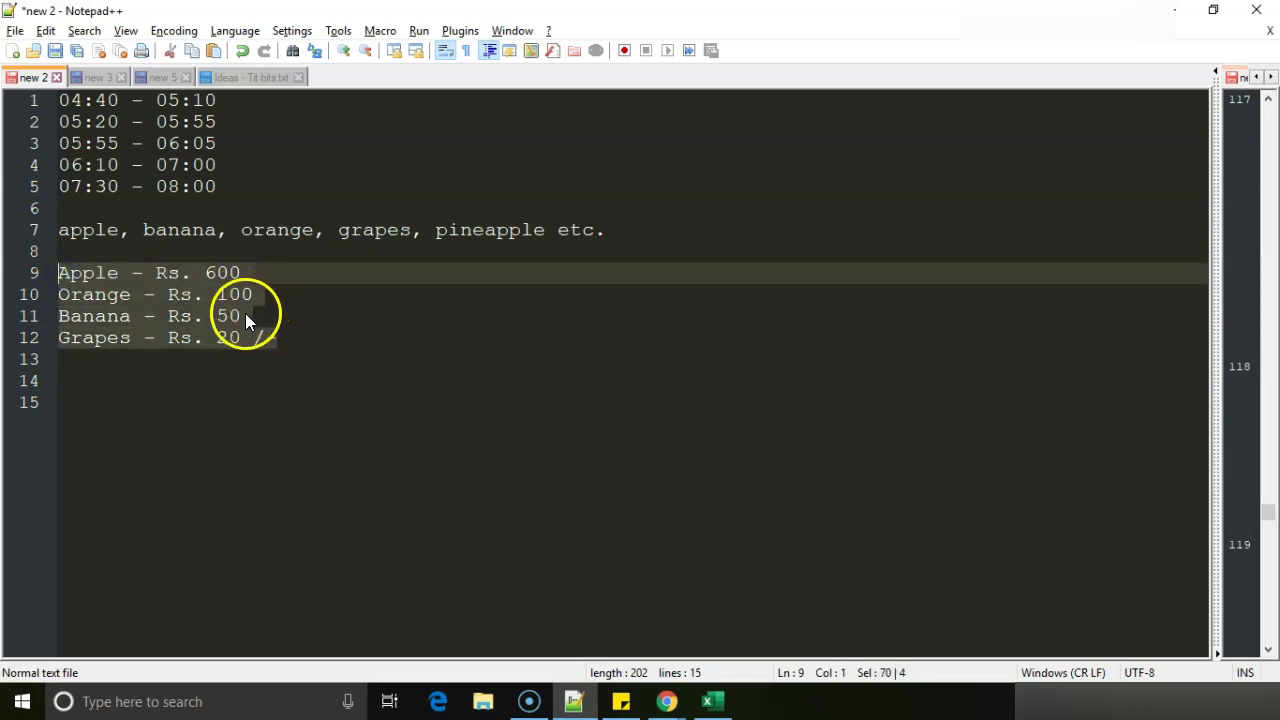
click(137, 273)
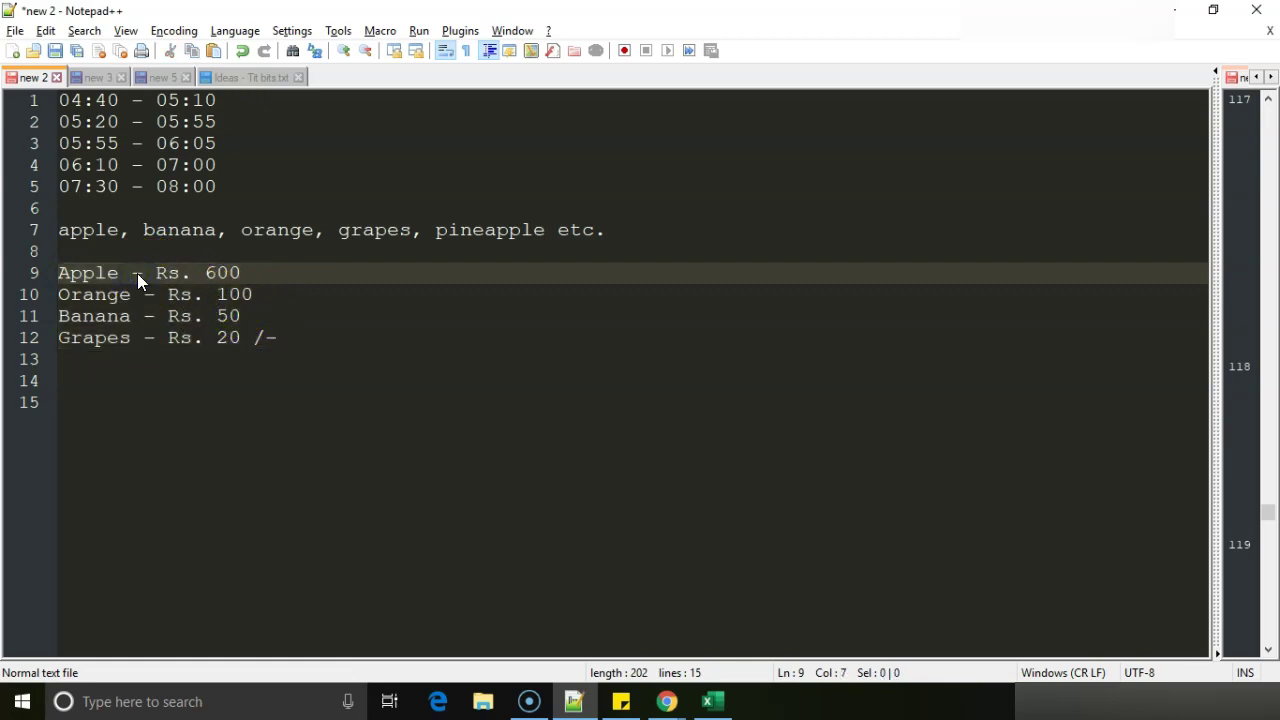
drag(337, 337, 46, 267)
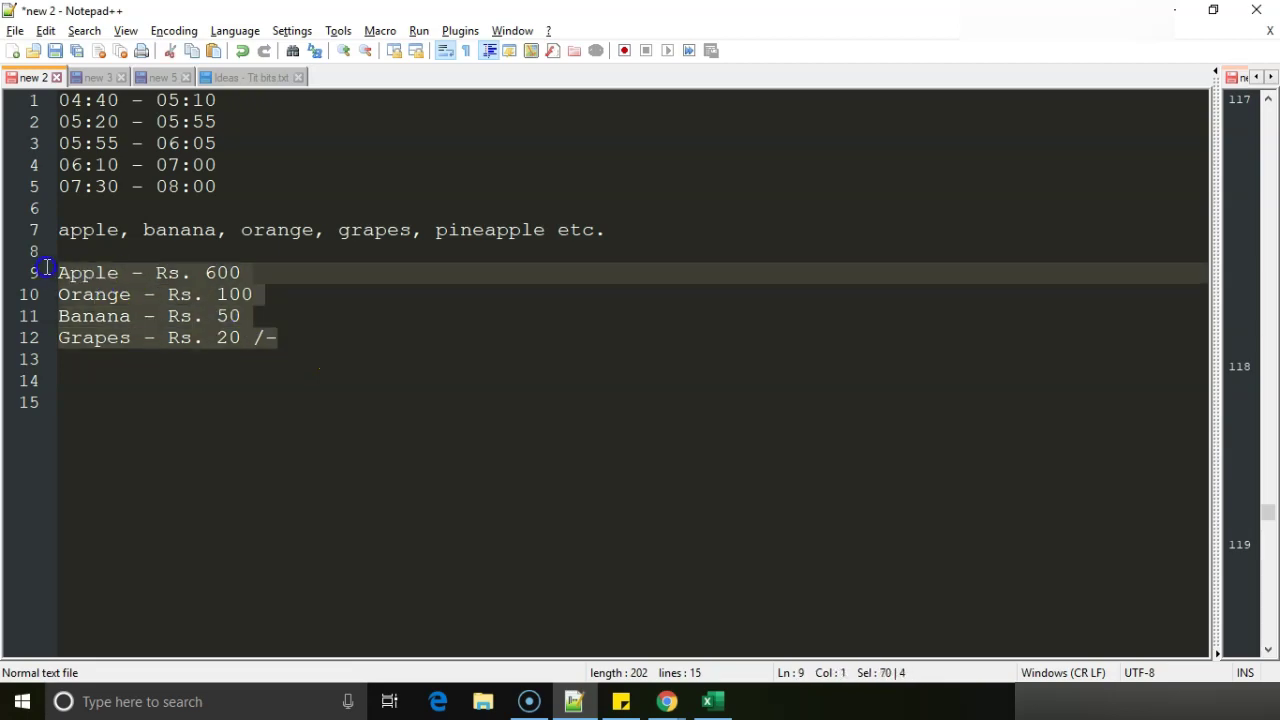
key(alt+Tab)
Paste the price lines at A6, then clear the pasted block A6:E9 again.
click(56, 312)
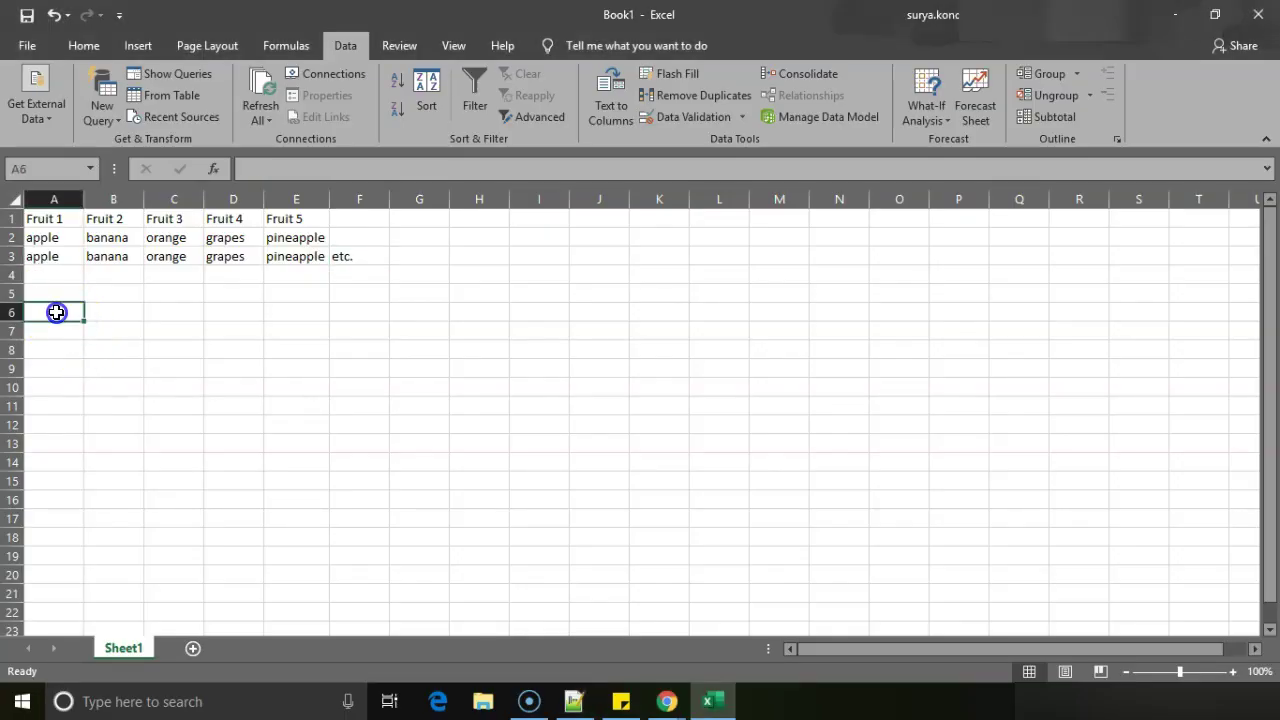
text(Apple	-	Rs.	500 Orange	-	Rs.	100 Banana	-	Rs.	150 Grapes	-	Rs.	20	/-)
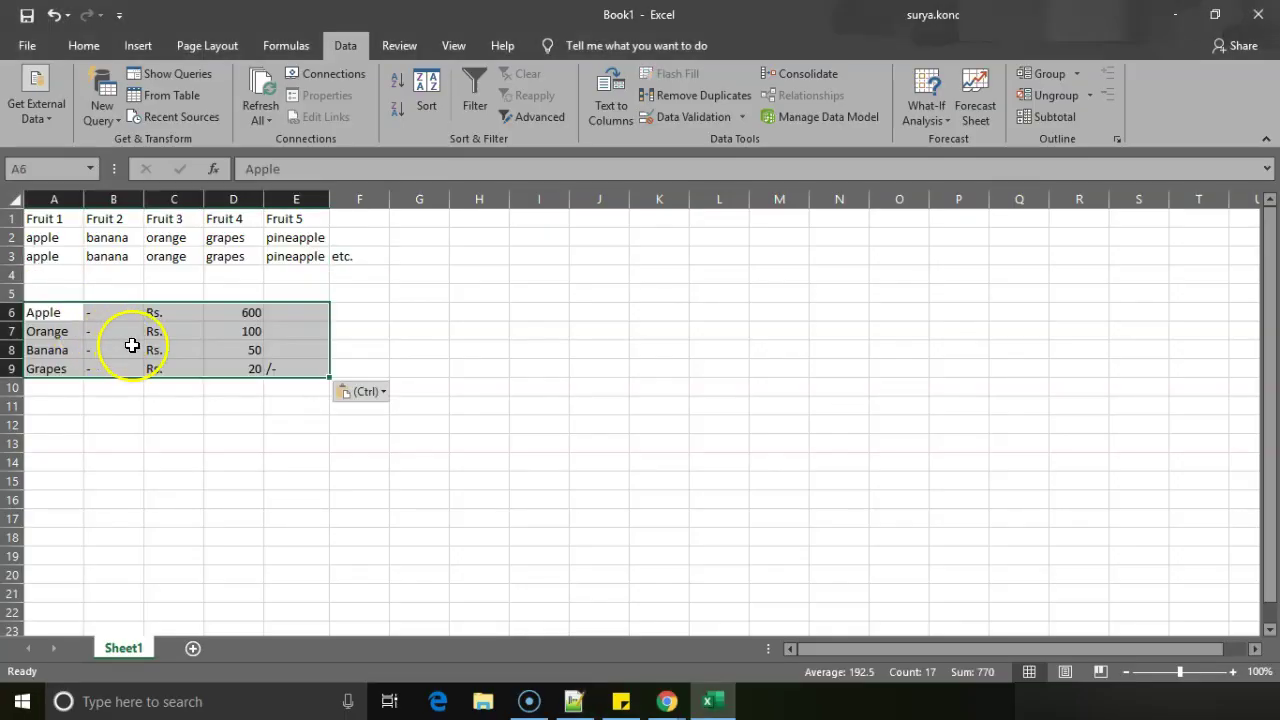
click(249, 348)
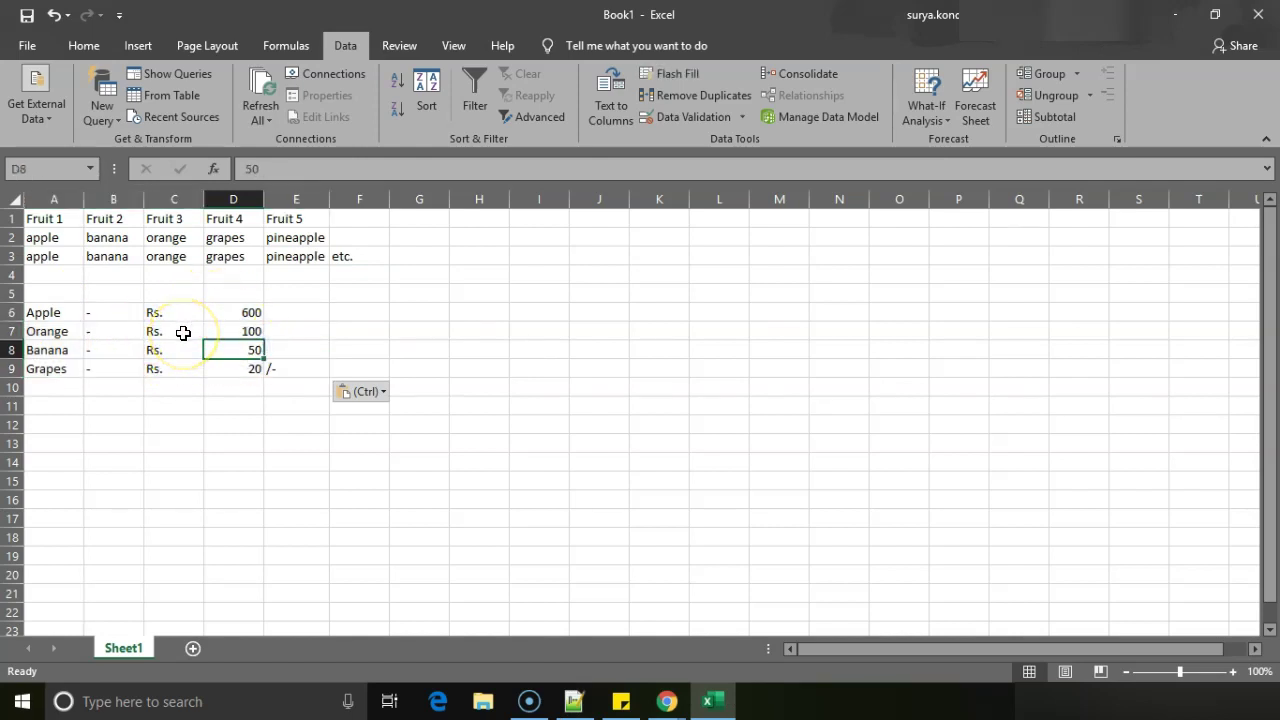
drag(48, 312, 270, 369)
key(BackSpace)
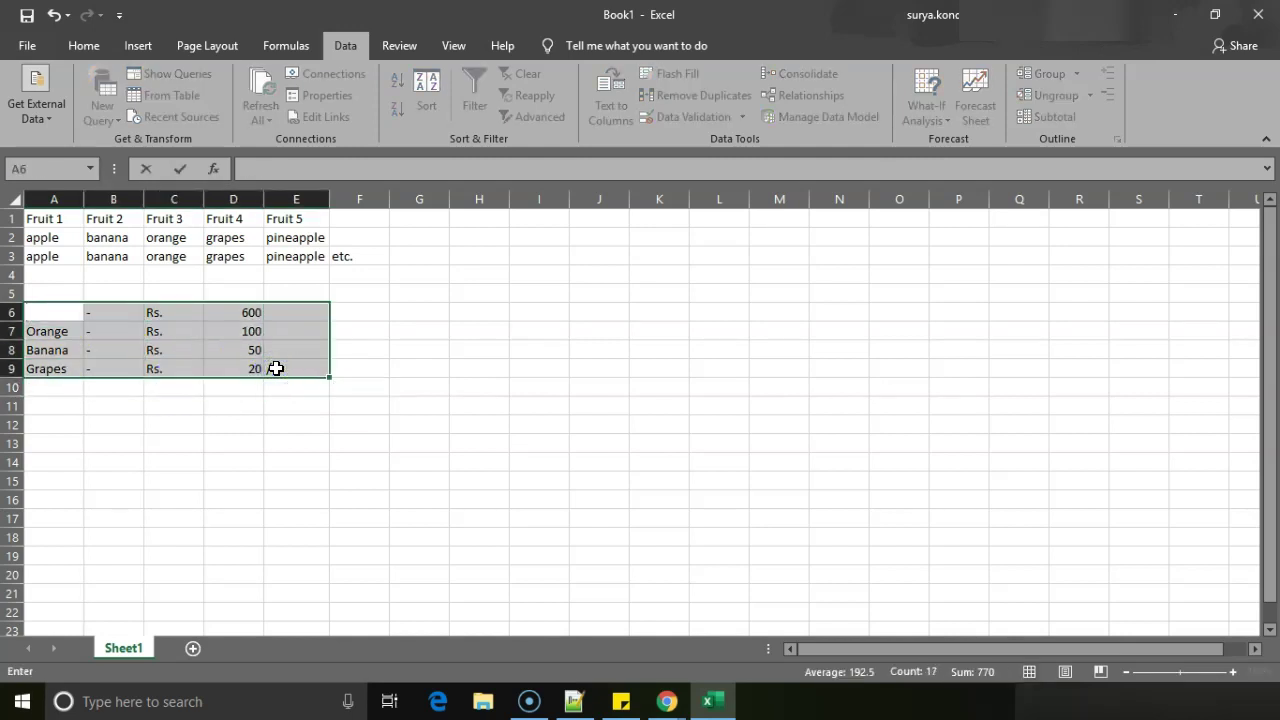
click(276, 369)
key(ctrl+z)
key(ctrl+z)
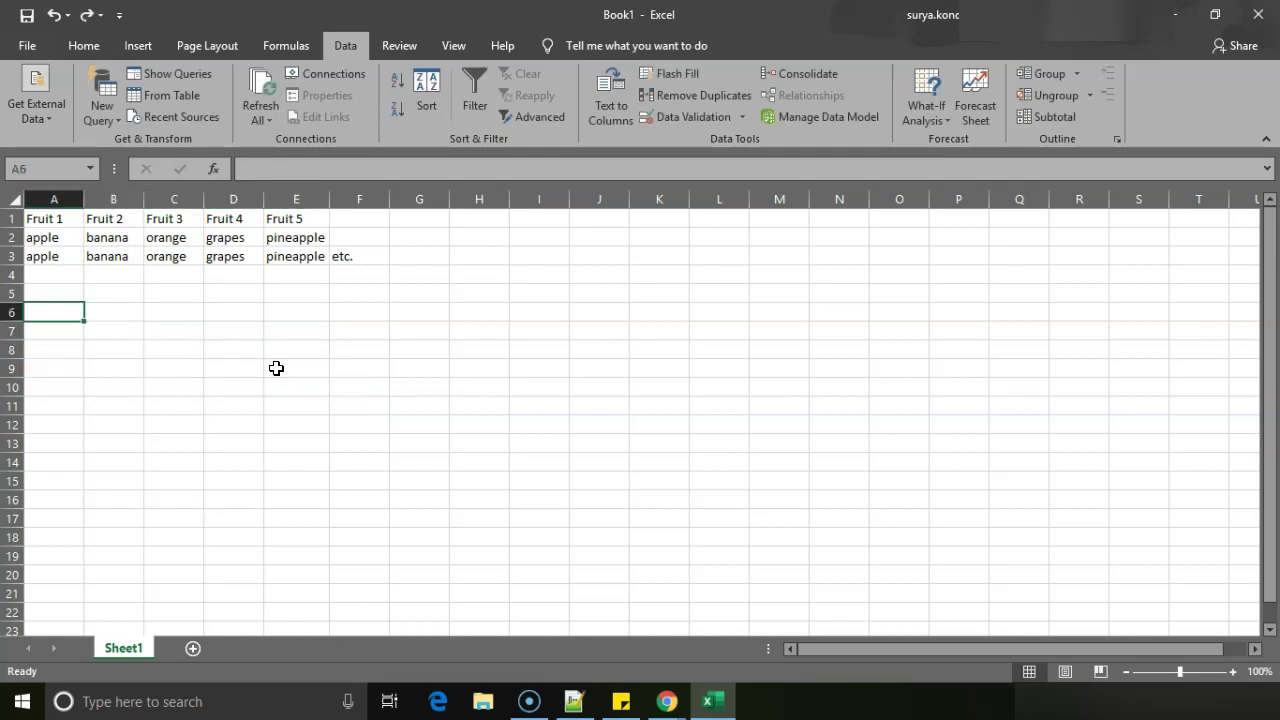
Try Text to Columns on the fruit table, dismiss the warnings, then rerun it on A1 with comma.
click(619, 132)
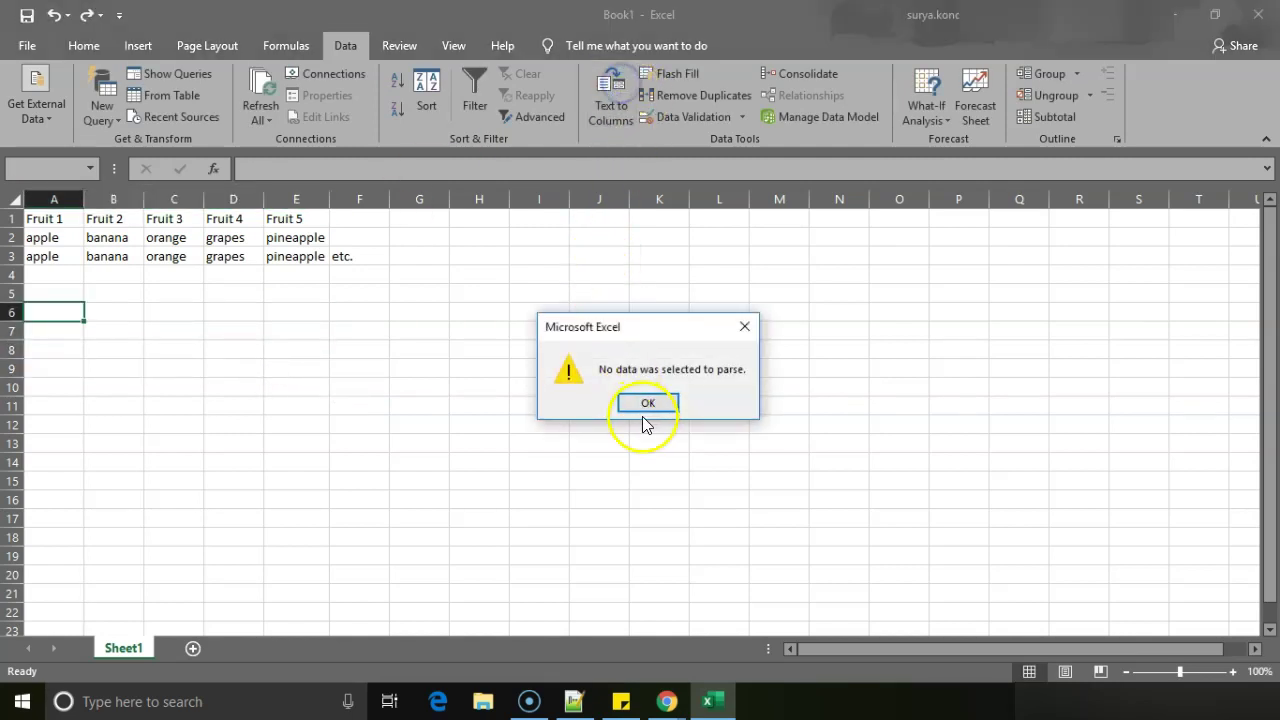
click(643, 403)
click(229, 252)
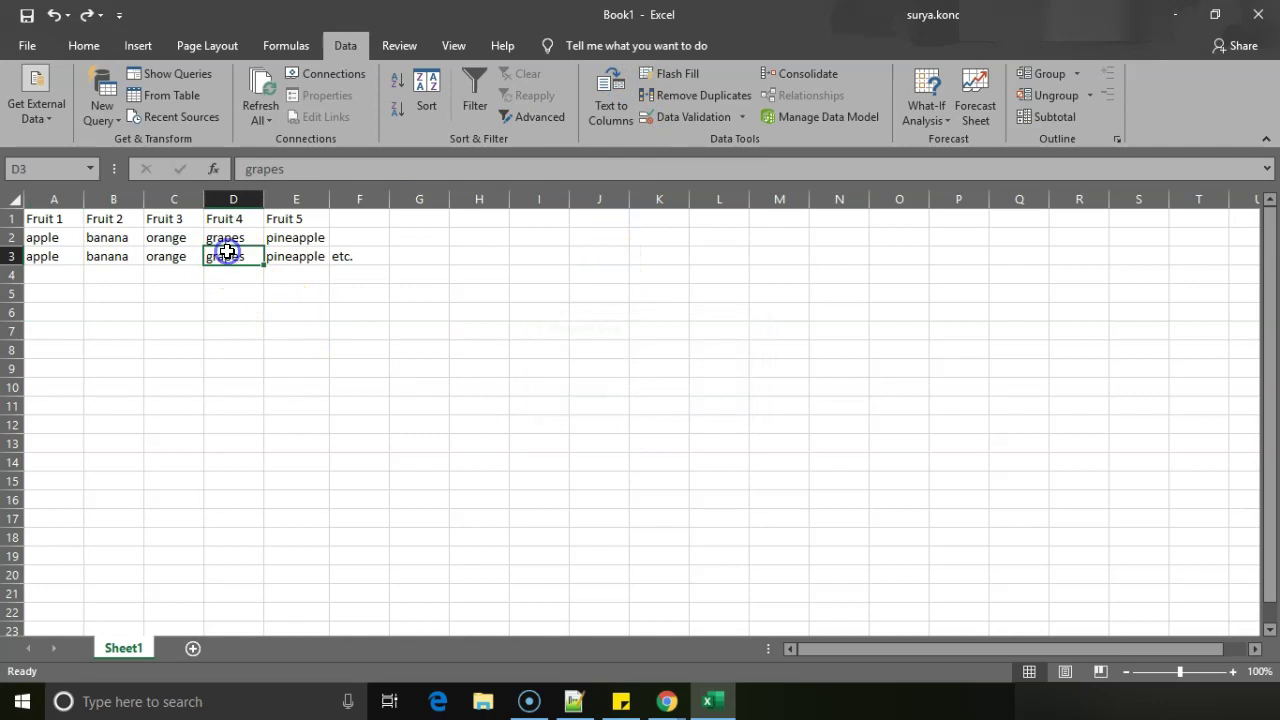
key(ctrl+a)
click(606, 82)
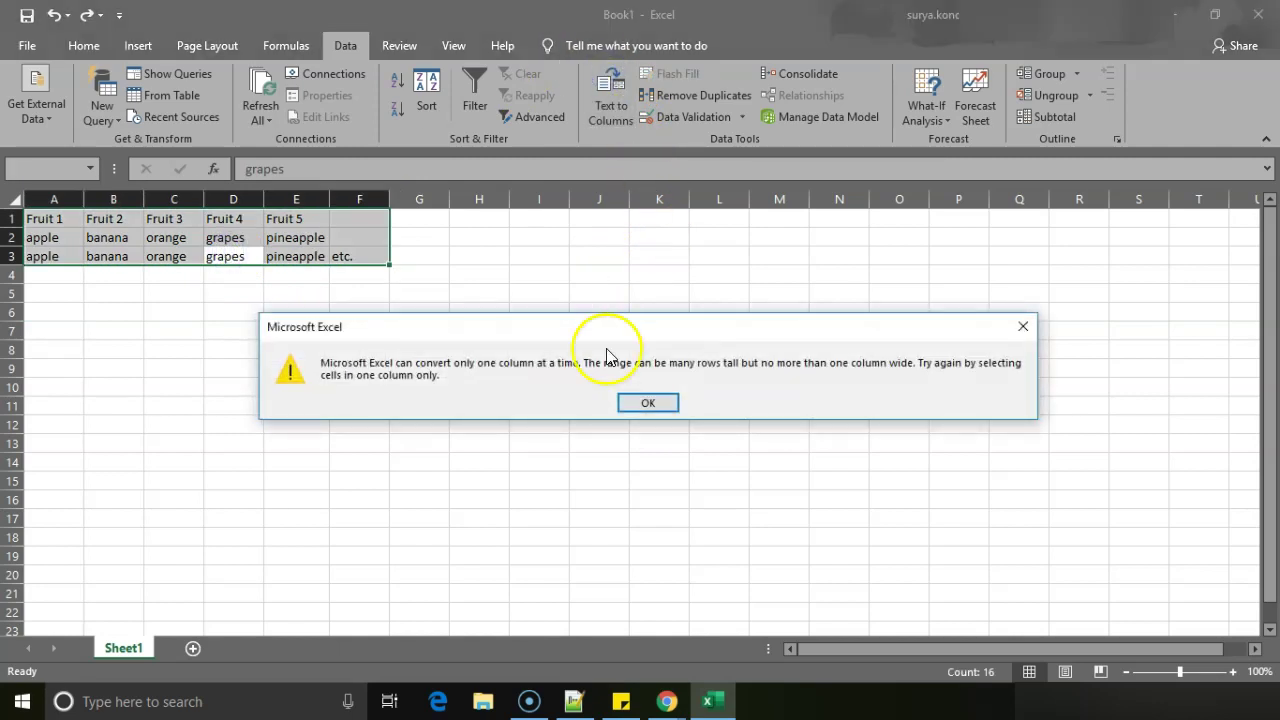
click(646, 403)
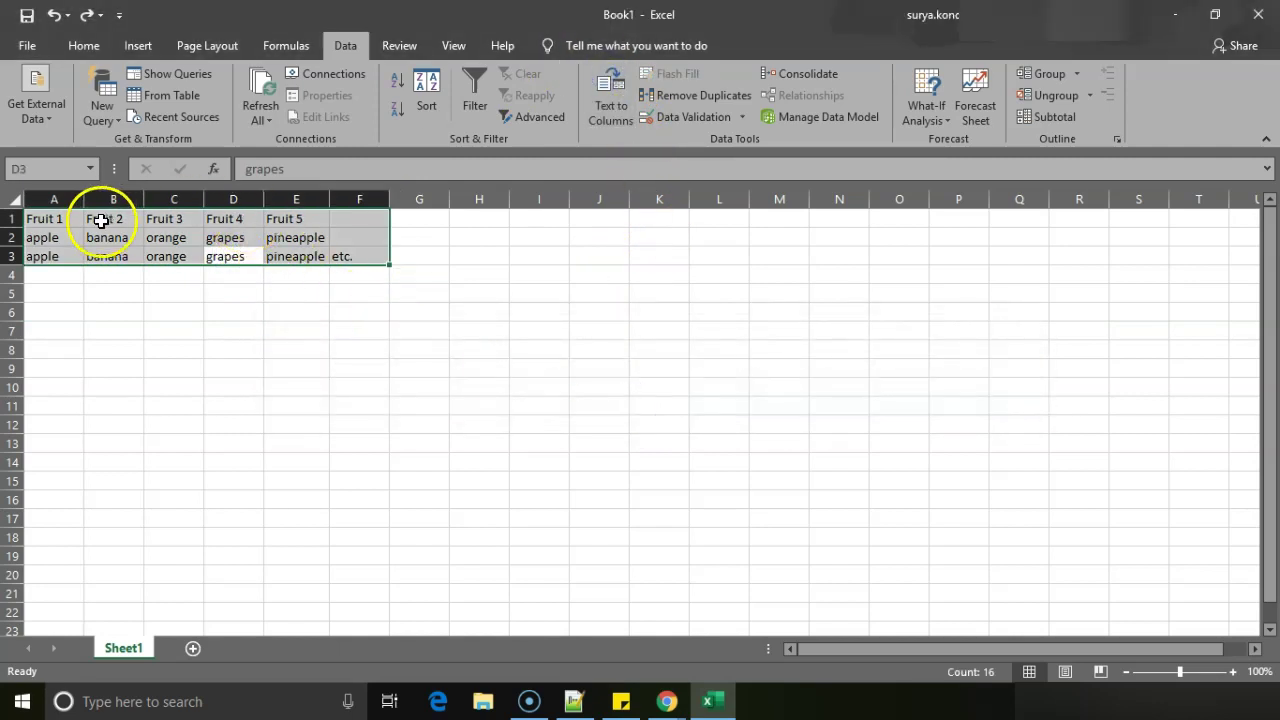
click(68, 218)
click(606, 90)
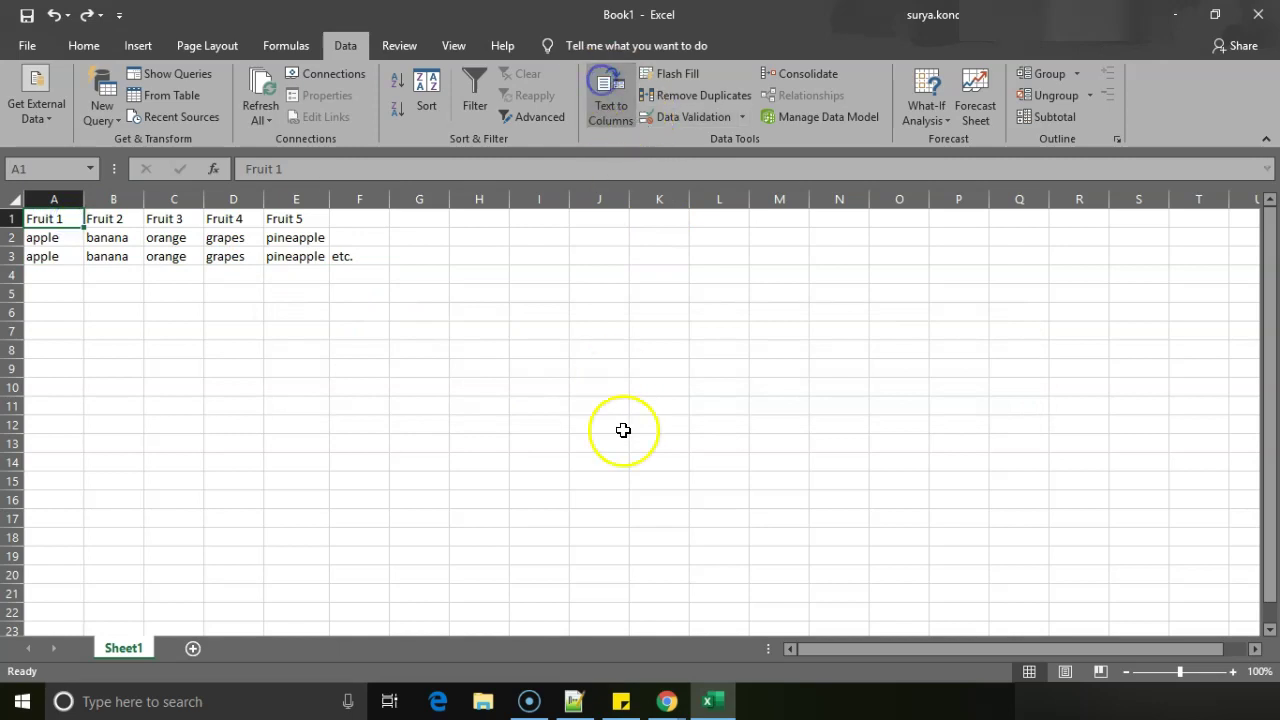
click(742, 506)
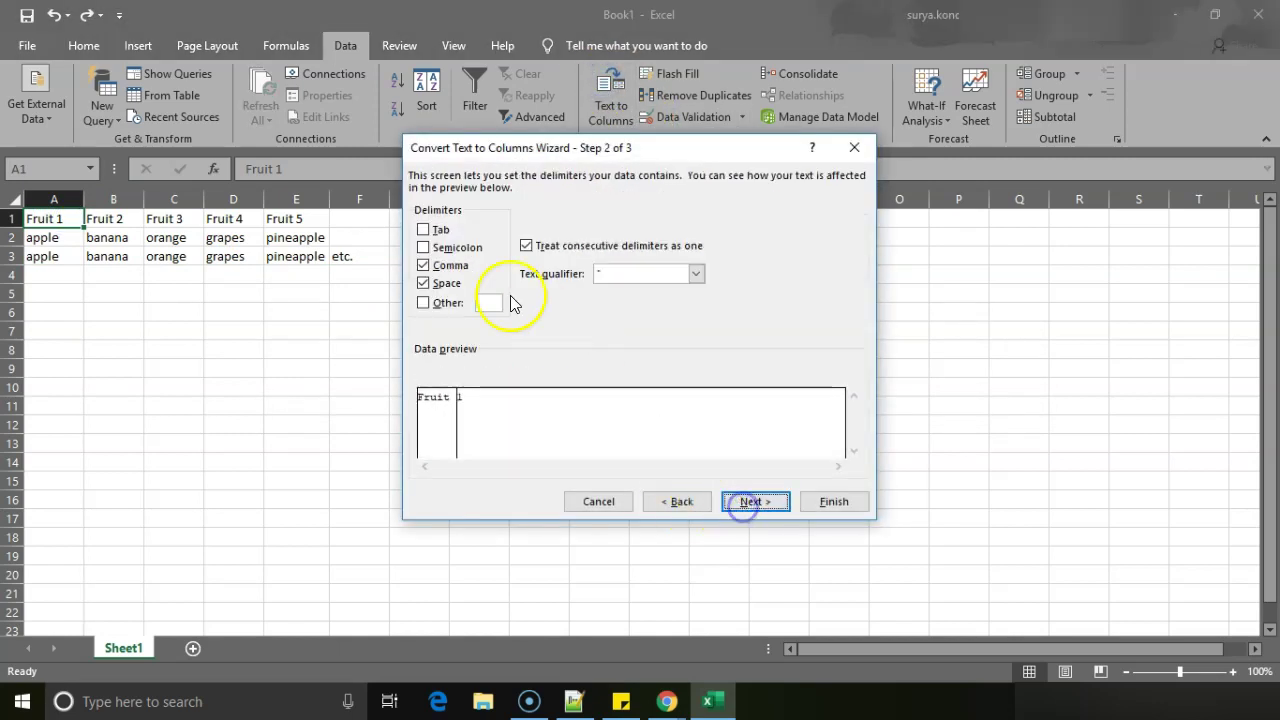
click(846, 503)
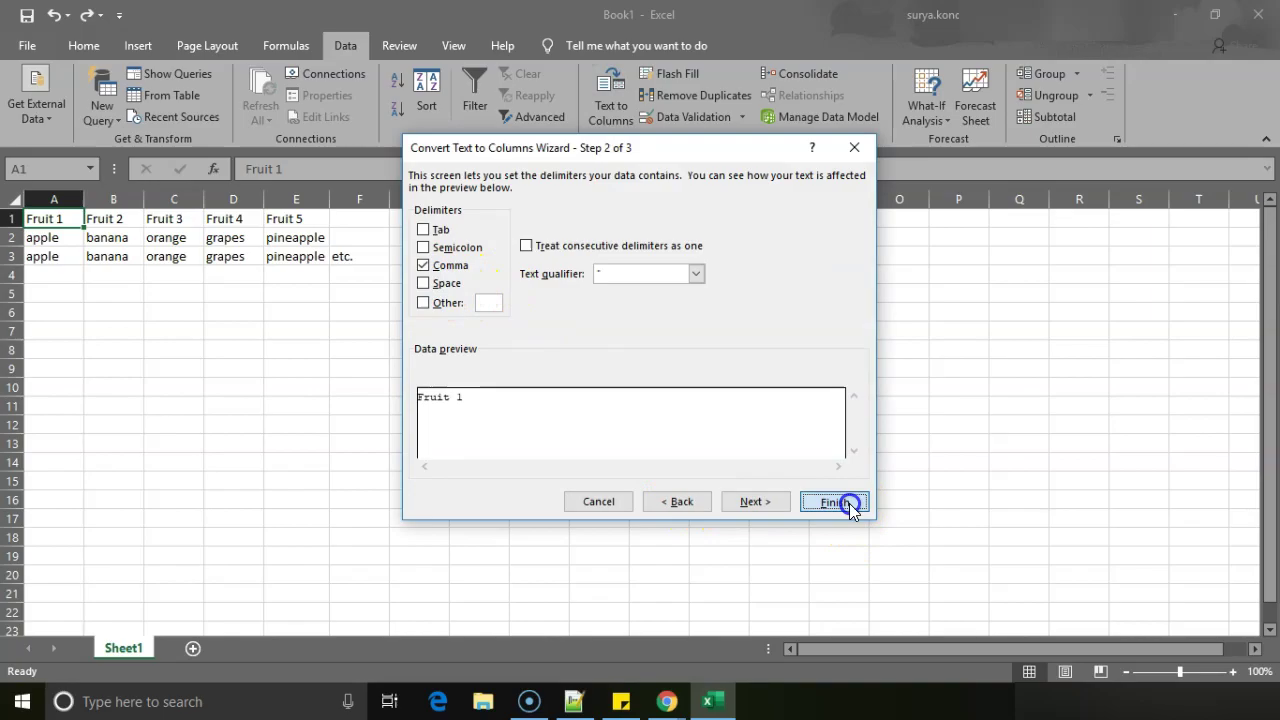
Select the Apple through Grapes price lines in Notepad++ and return to Excel.
key(alt+Tab)
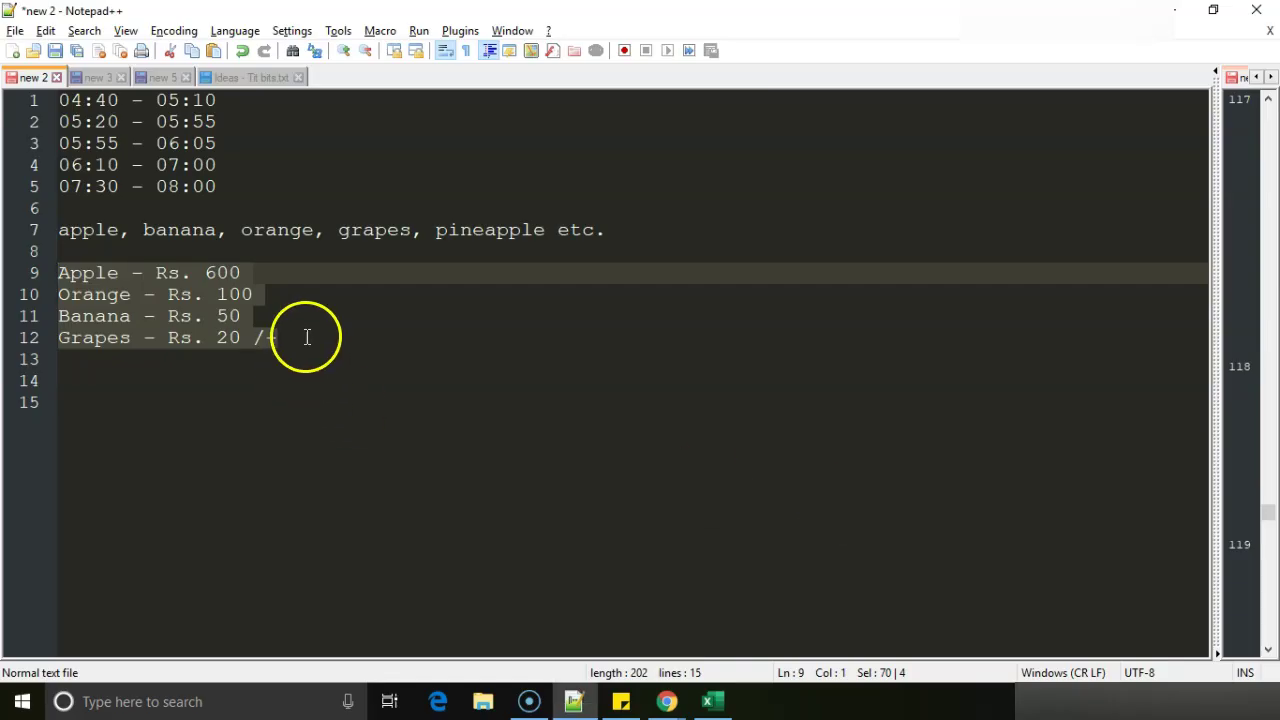
click(306, 337)
key(shift+Up)
key(shift+Up)
key(shift+Up)
key(shift+Left)
key(shift+Left)
key(shift+Left)
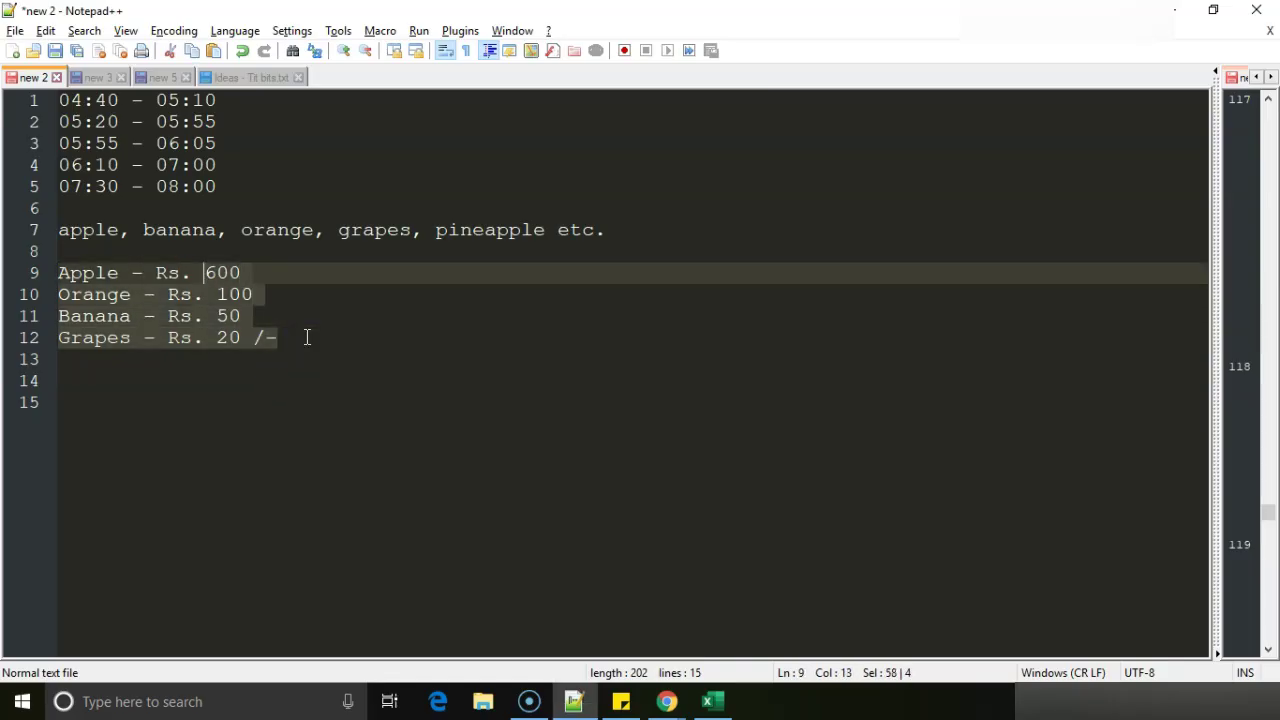
key(shift+Home)
key(ctrl+c)
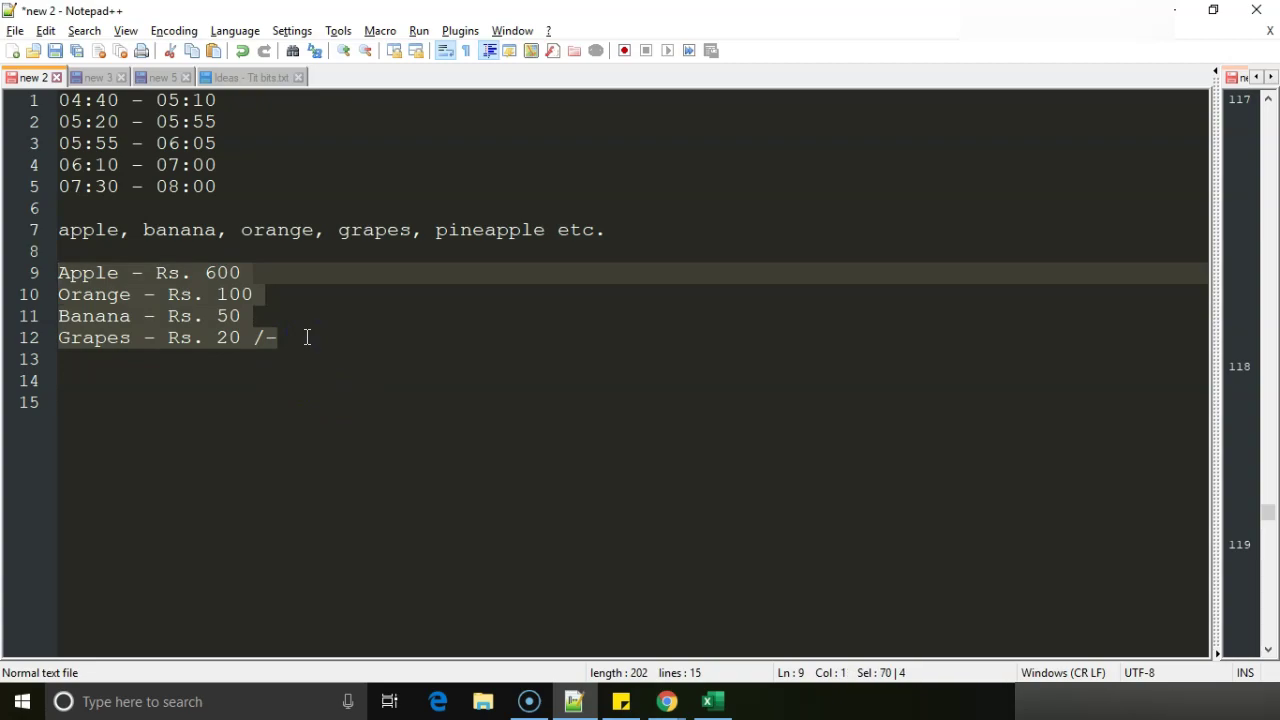
key(alt+Tab)
Paste the four Apple-to-Grapes price lines into A6:A9 below the table.
key(Down)
key(Down)
key(Down)
key(Down)
key(Down)
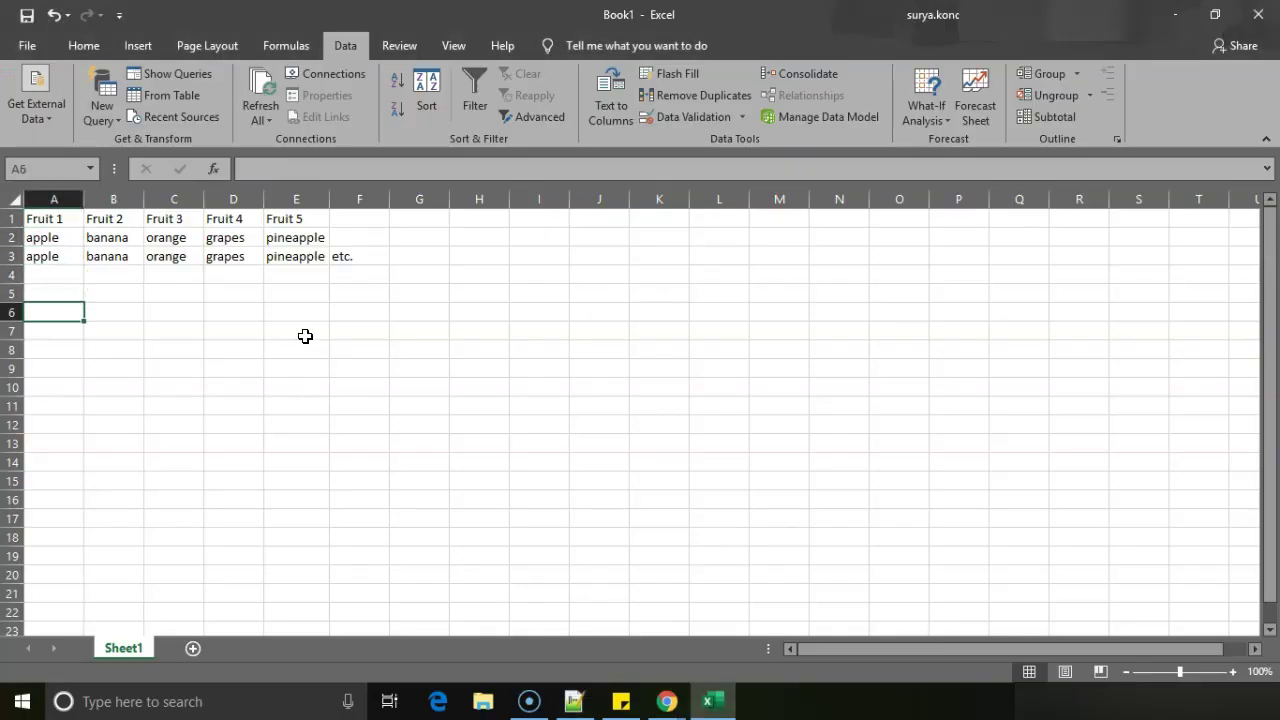
key(ctrl+v)
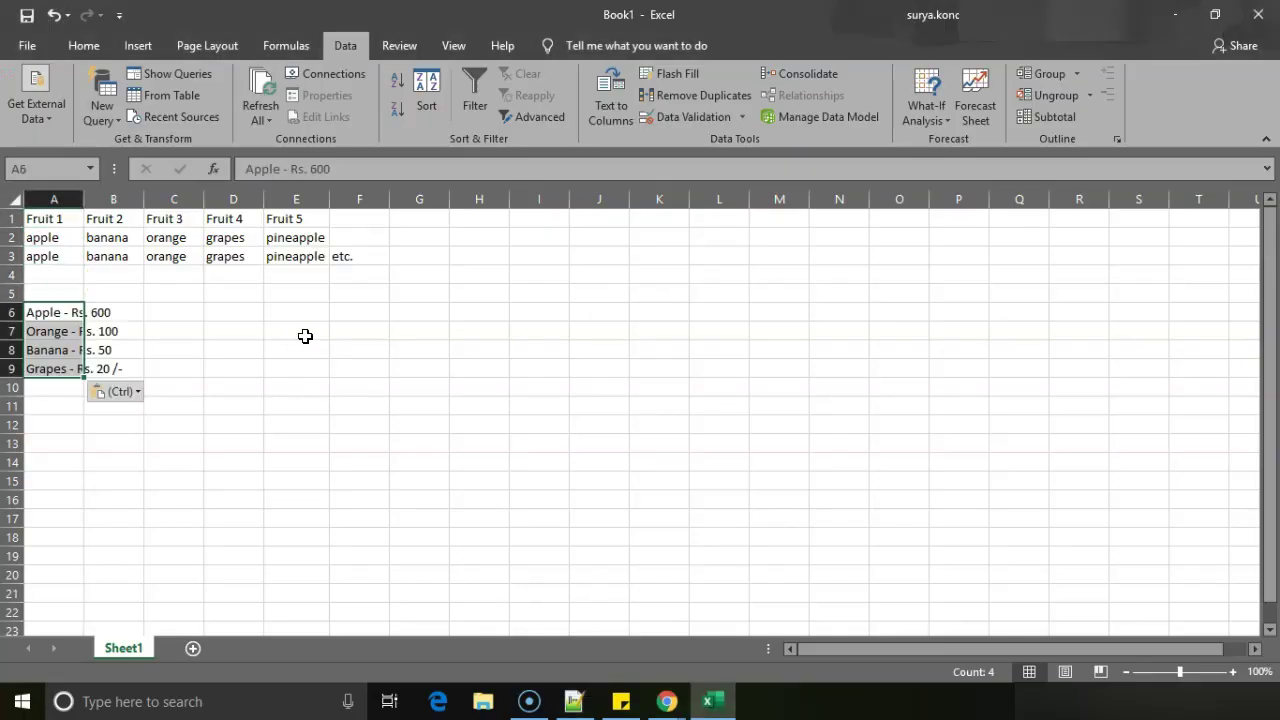
click(73, 316)
key(Down)
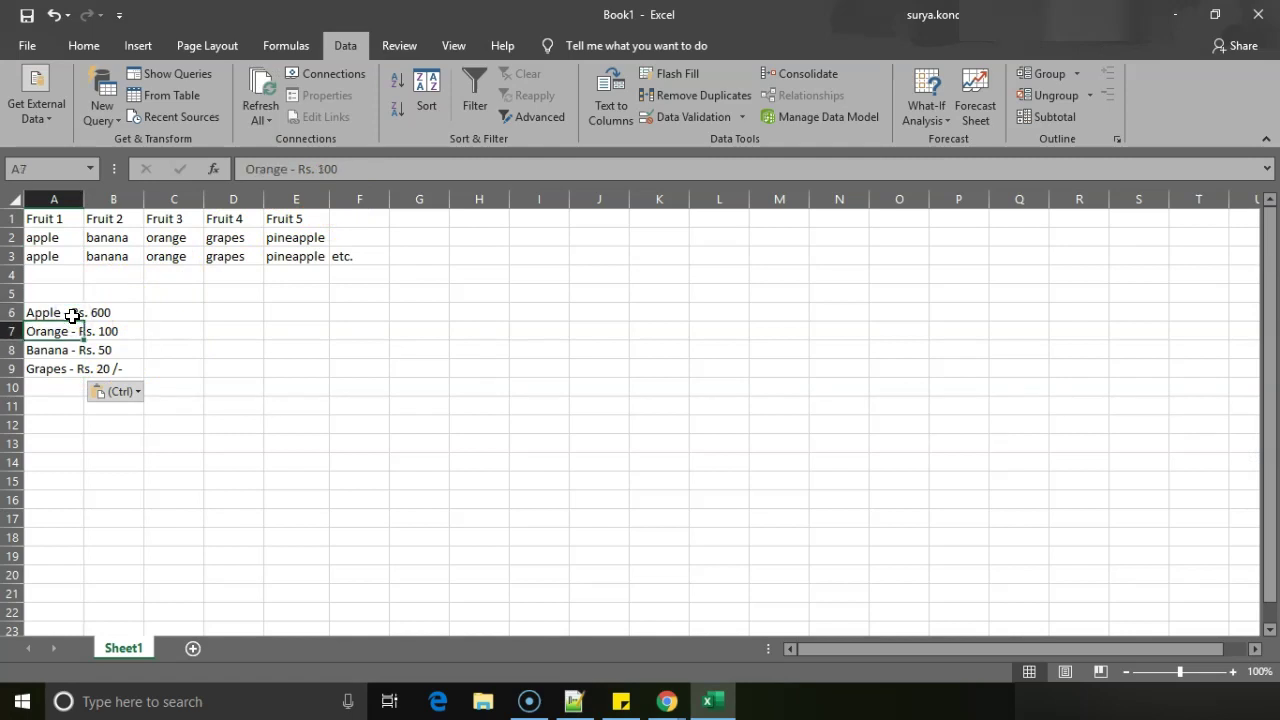
key(Down)
key(Down)
Split column A with Delimited Text to Columns on Comma and Space, replacing existing data.
click(66, 198)
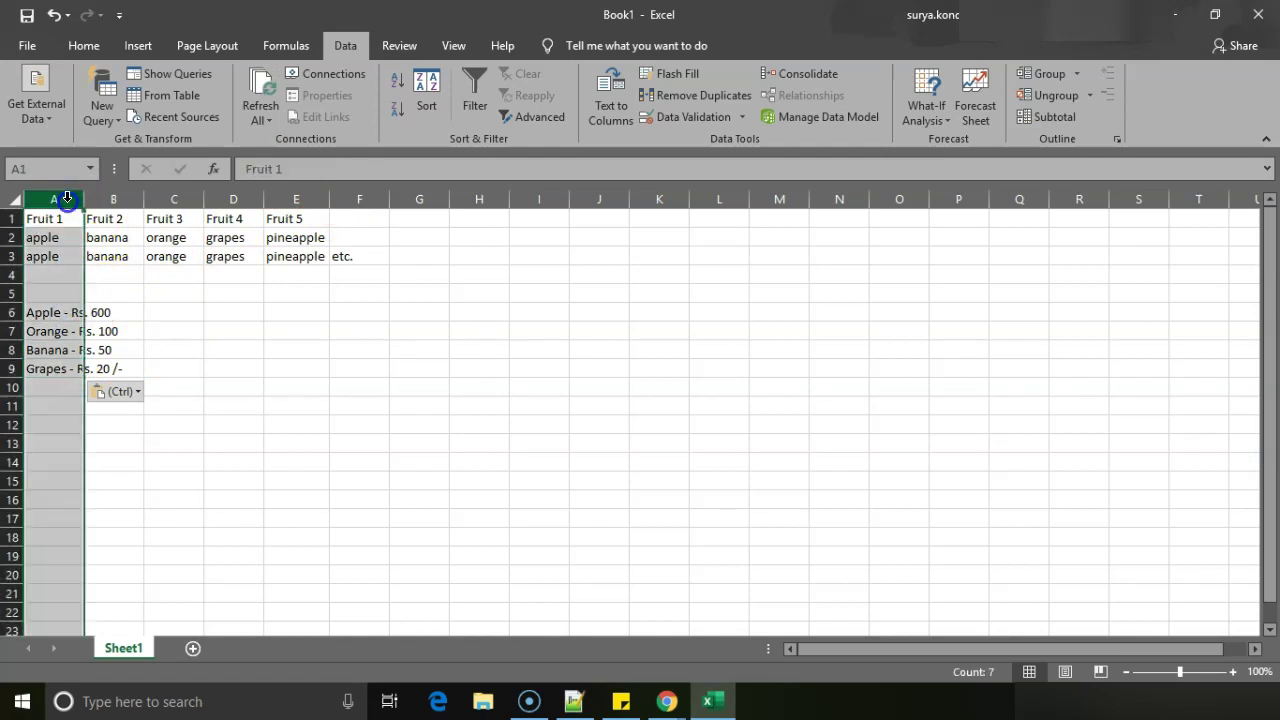
click(601, 91)
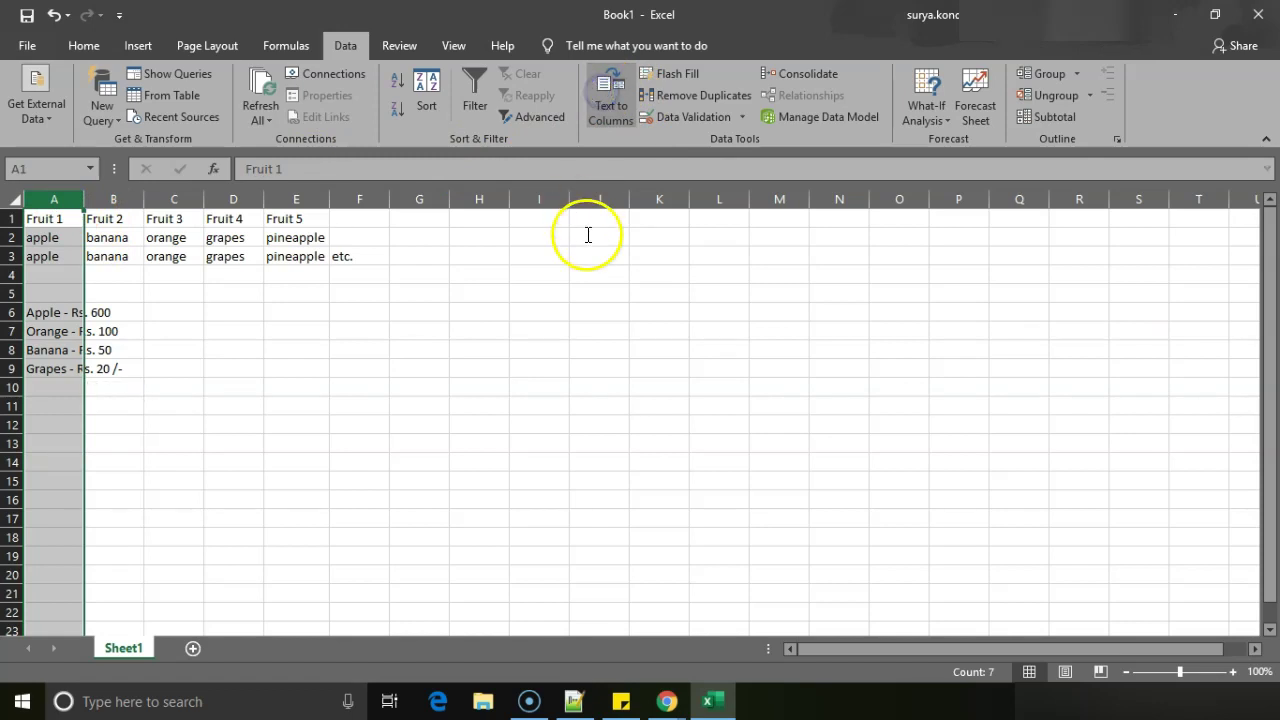
click(752, 502)
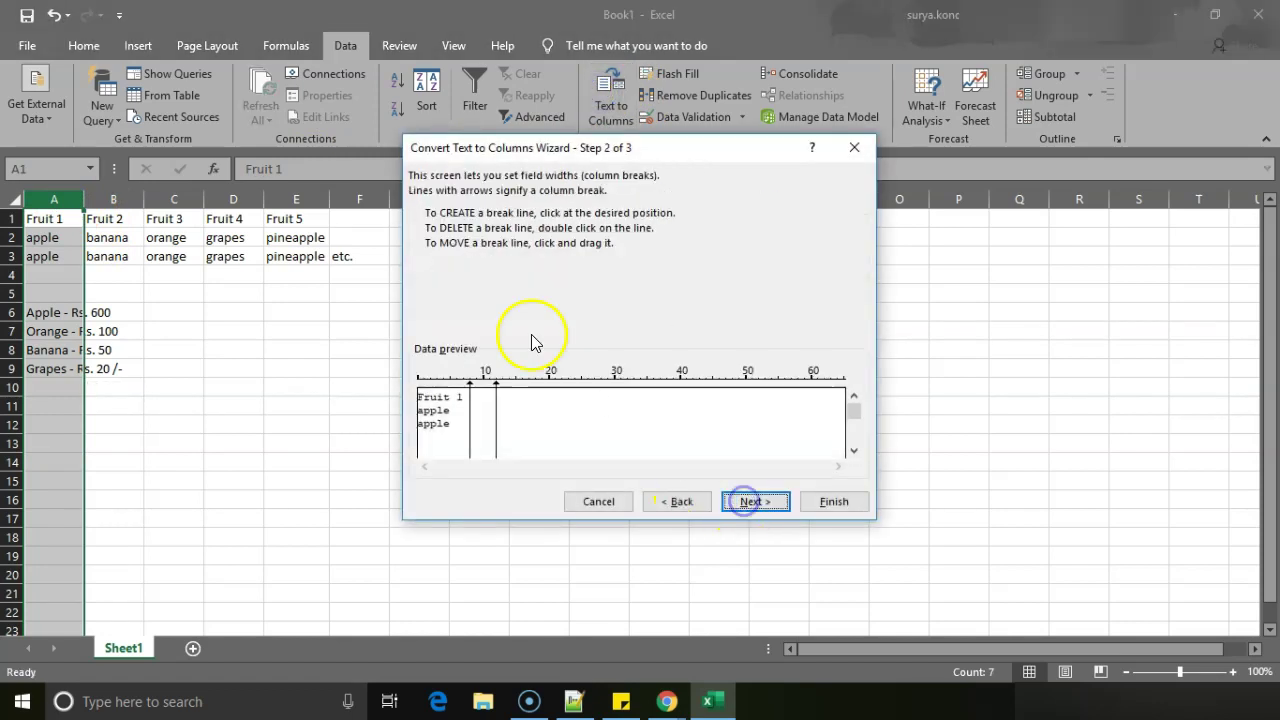
click(668, 502)
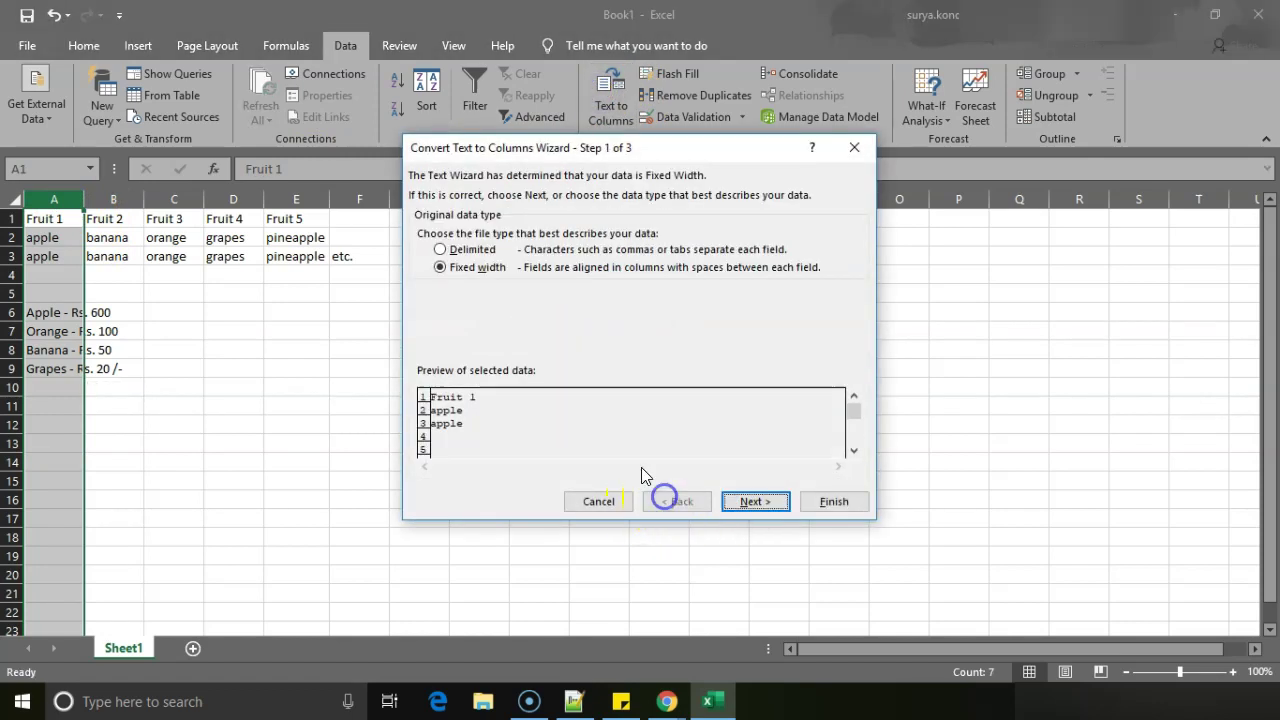
click(442, 250)
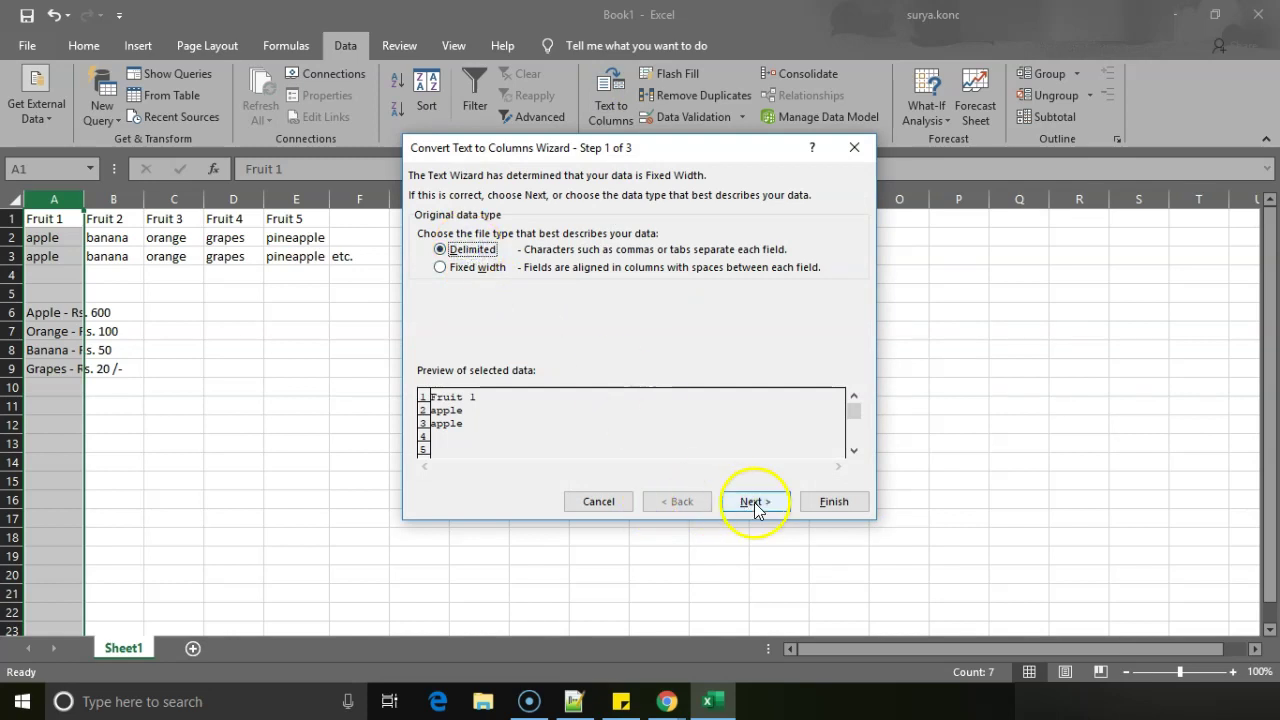
click(754, 502)
click(446, 266)
click(446, 281)
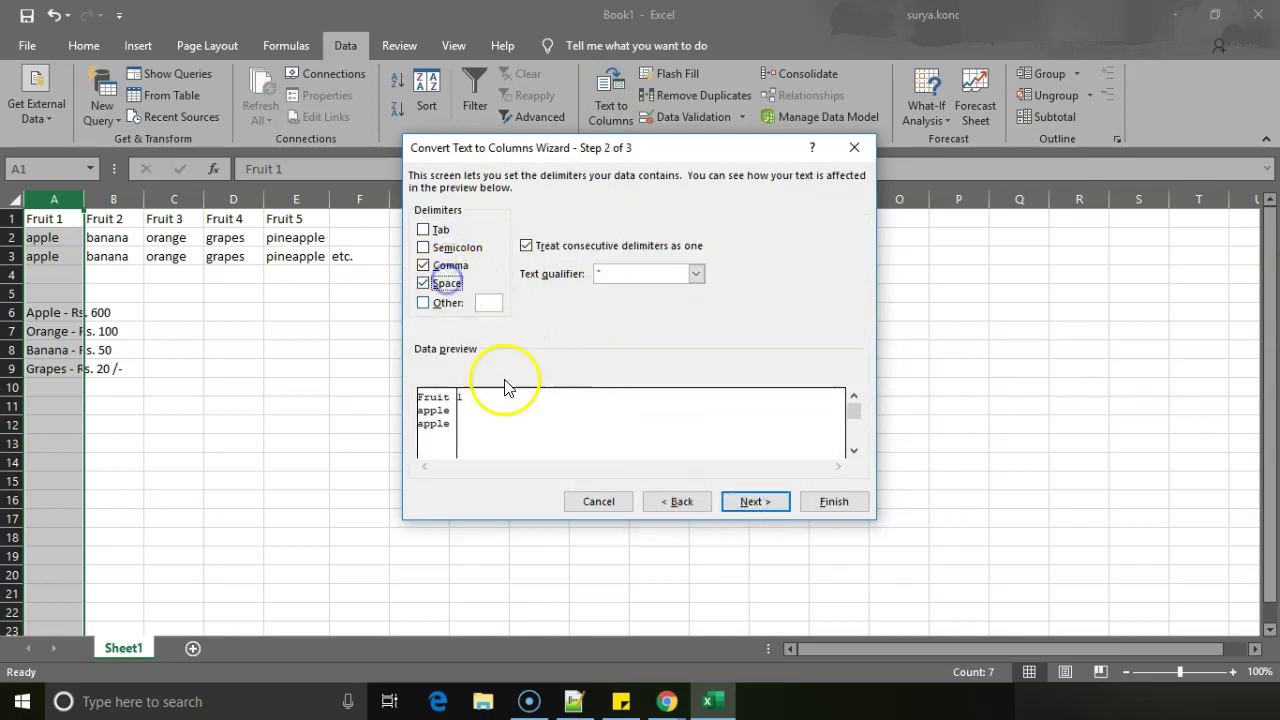
click(672, 418)
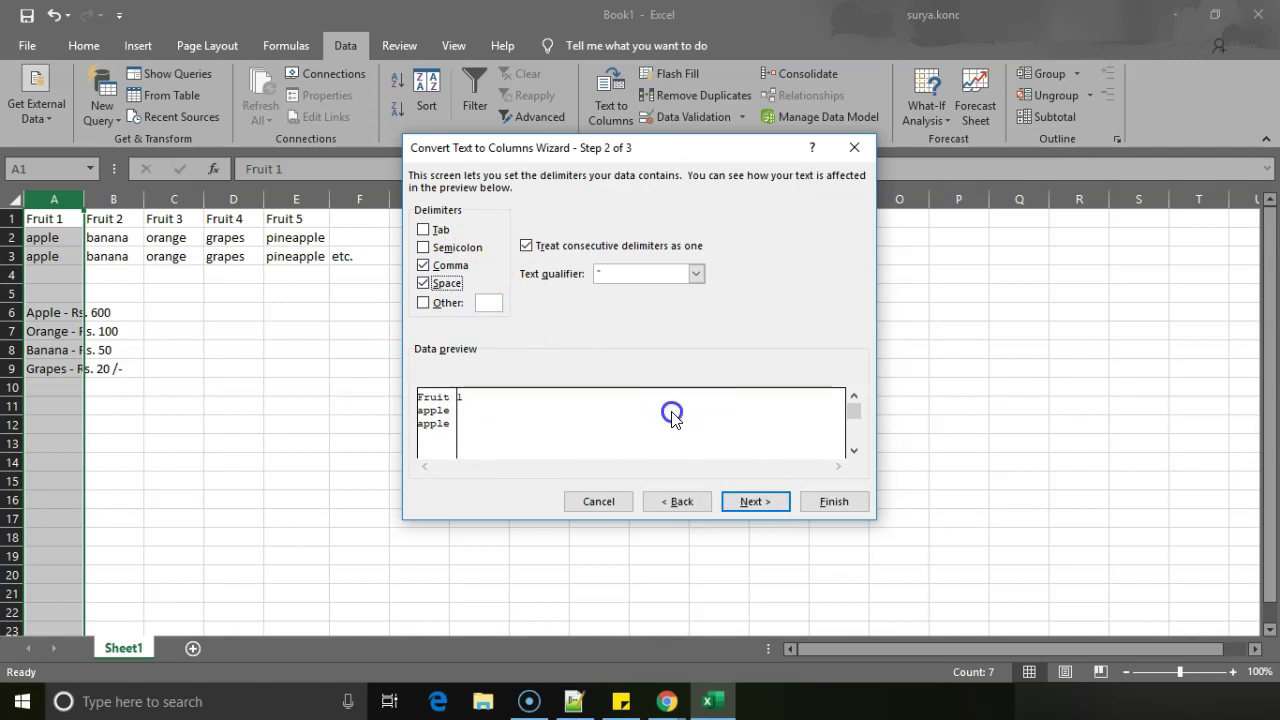
click(856, 447)
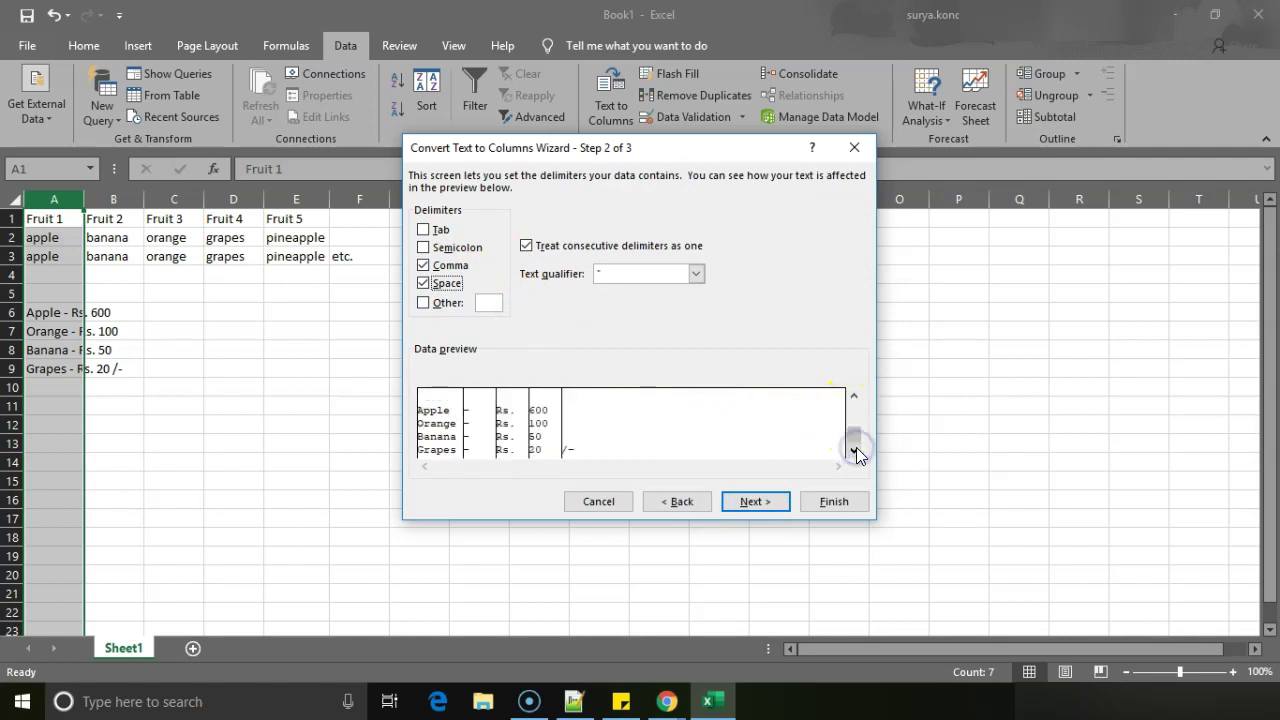
click(760, 495)
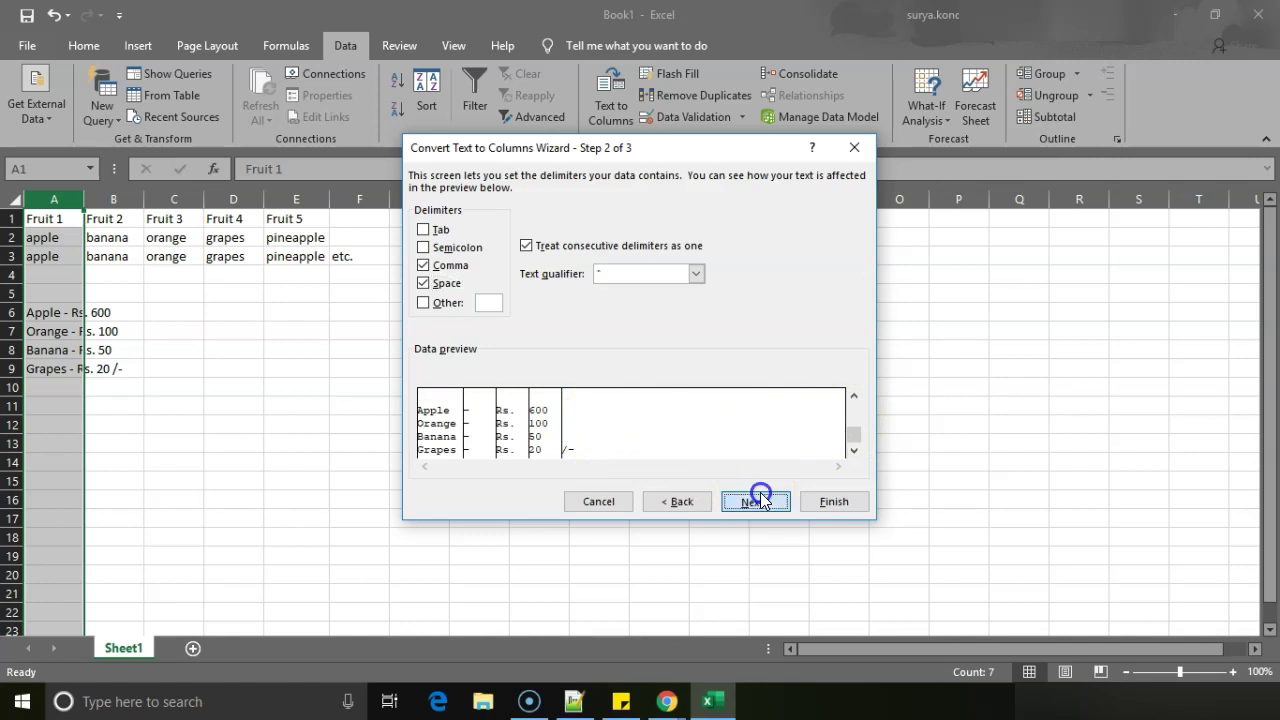
click(815, 503)
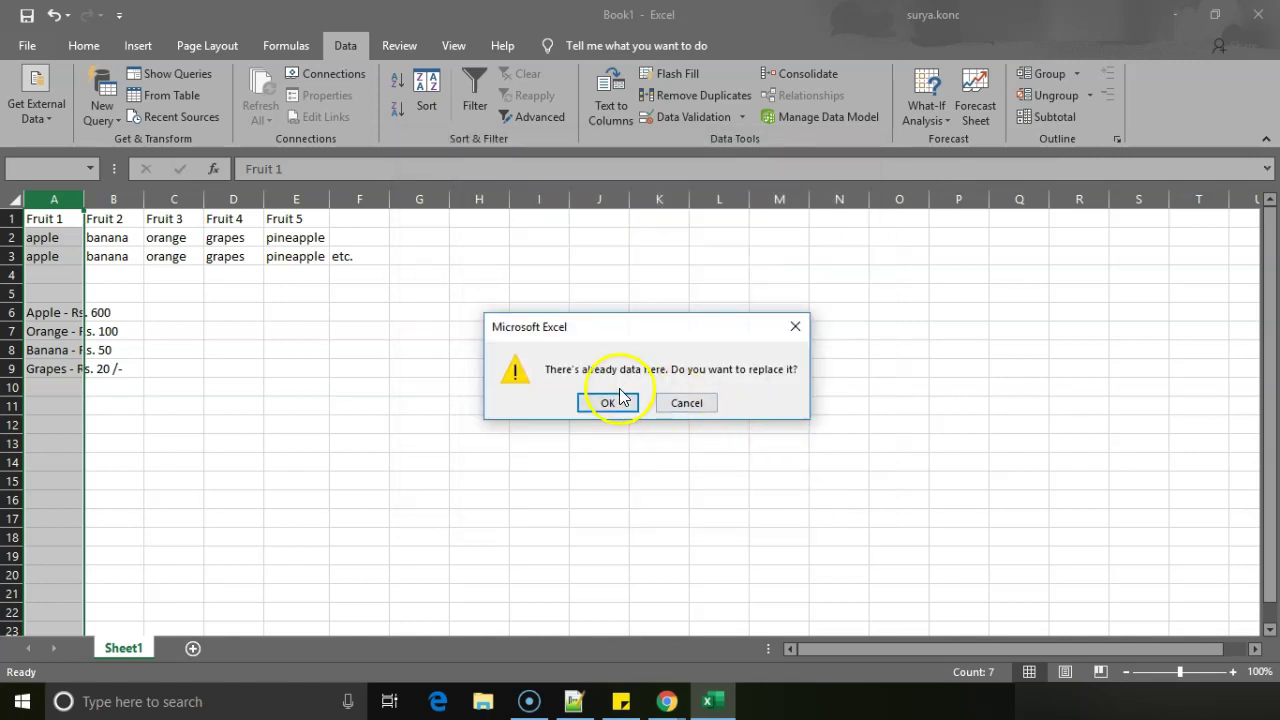
click(620, 395)
Delete rows 1 to 3 of the old table so the price list moves up.
click(201, 318)
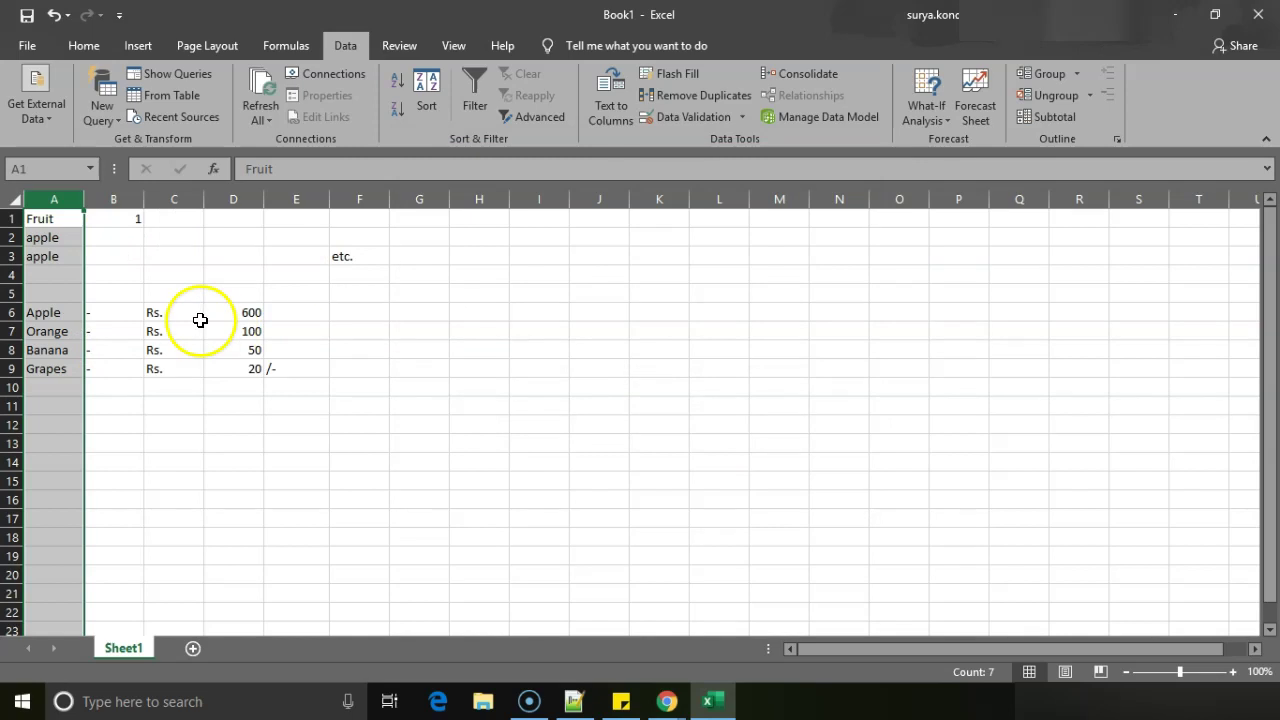
drag(12, 218, 13, 257)
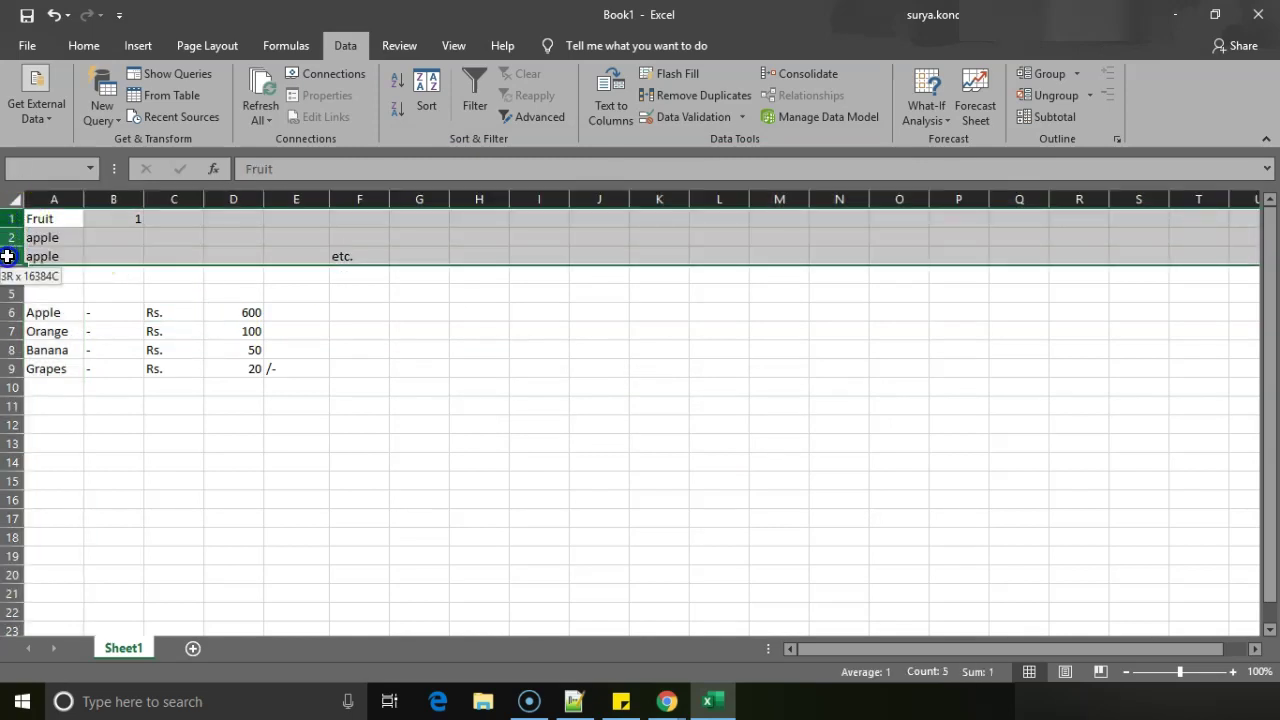
right_click(13, 257)
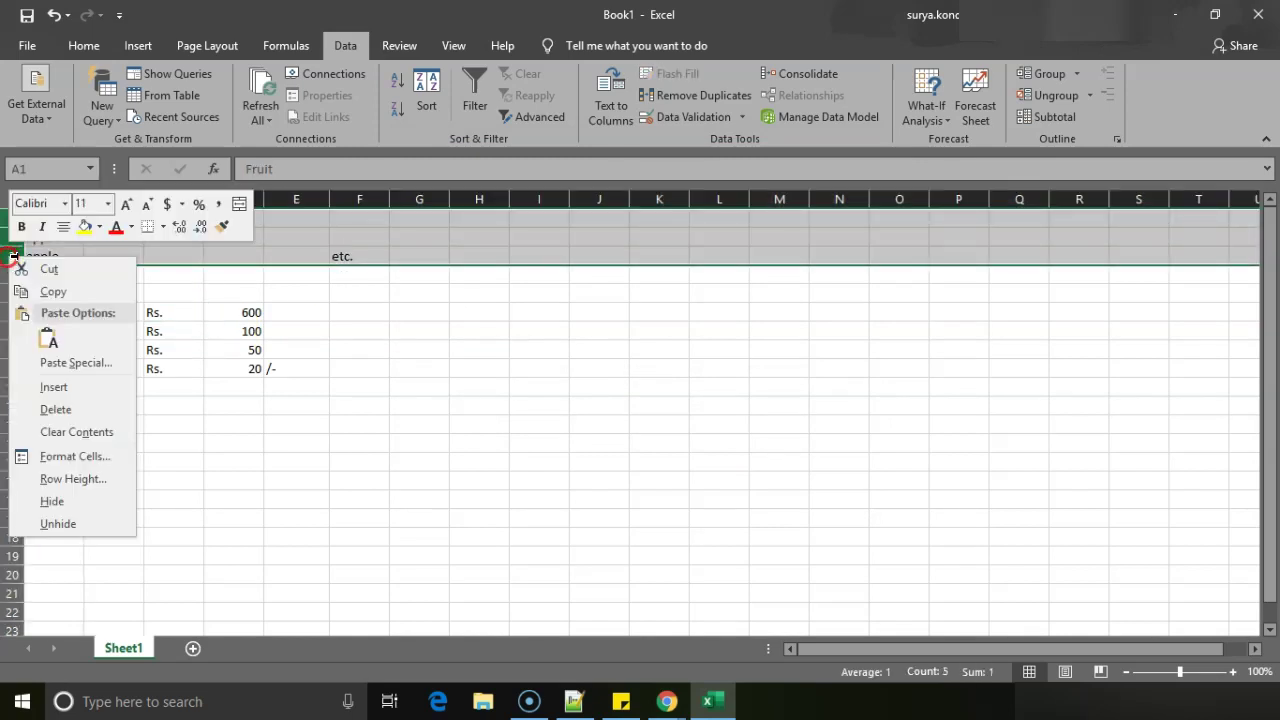
click(73, 408)
Add headers 'Fruit' in A1 and 'Price (Kg)' in D1.
click(214, 310)
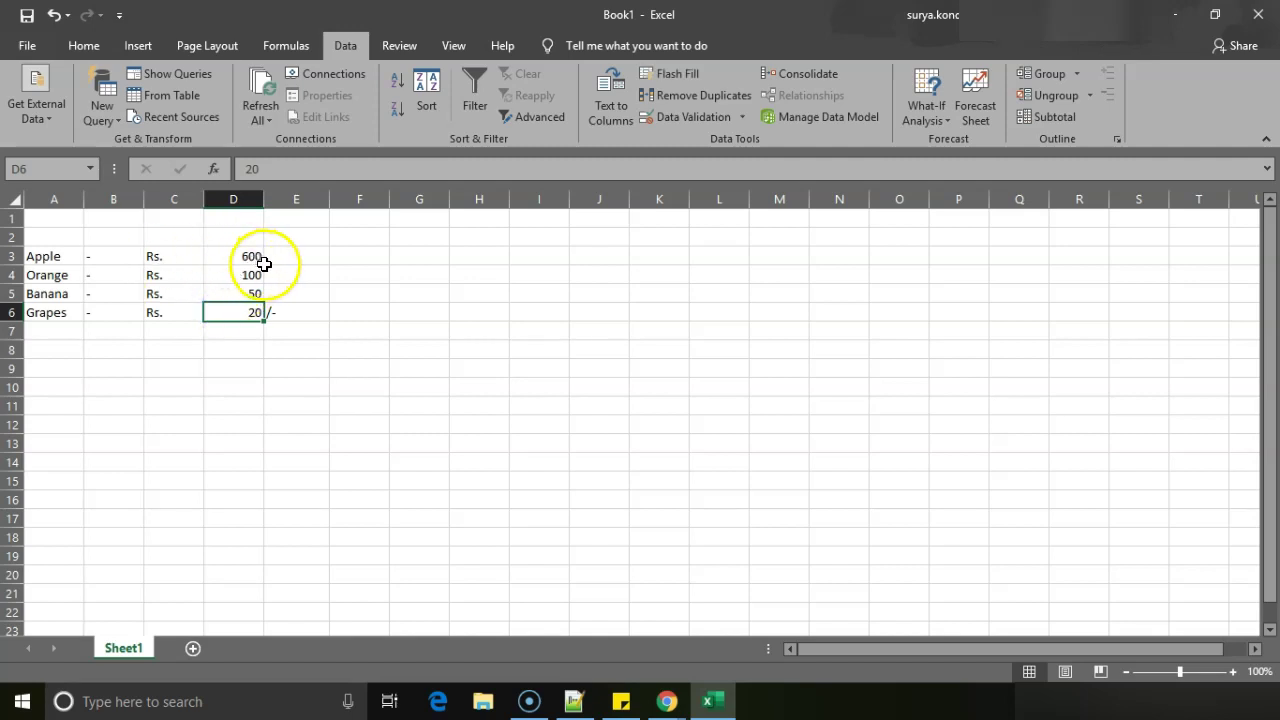
click(64, 216)
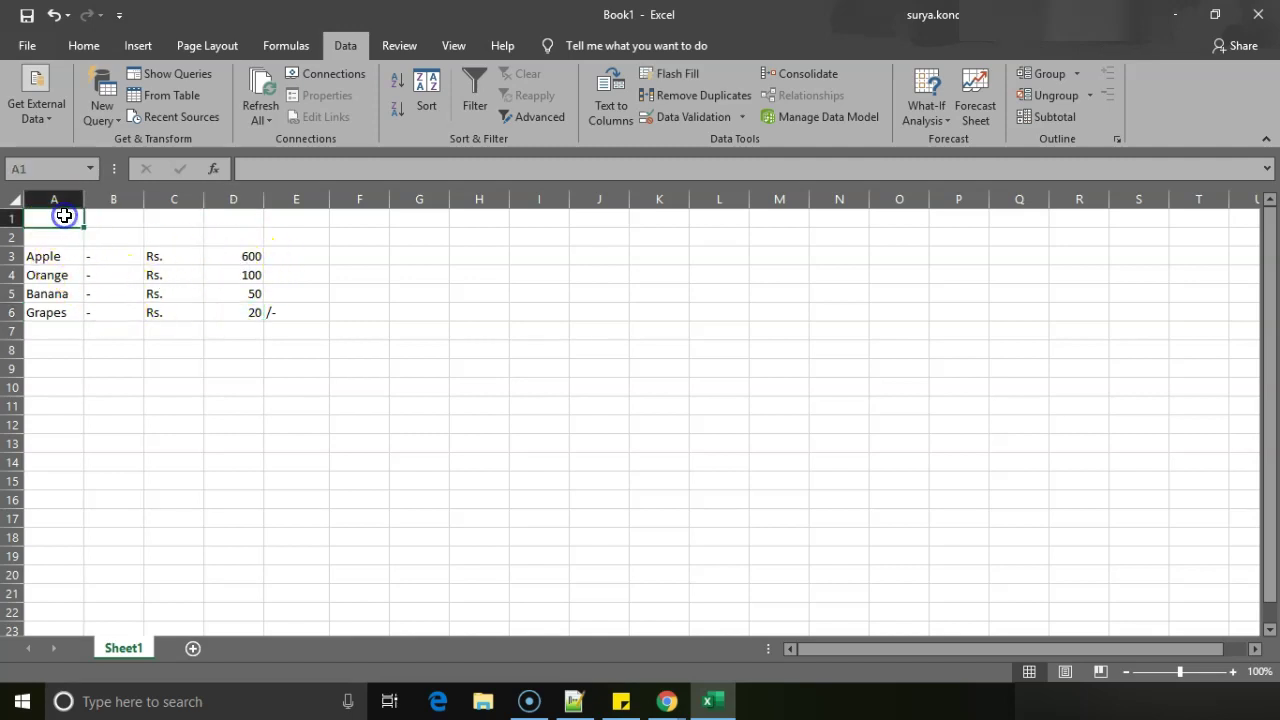
text(Fr)
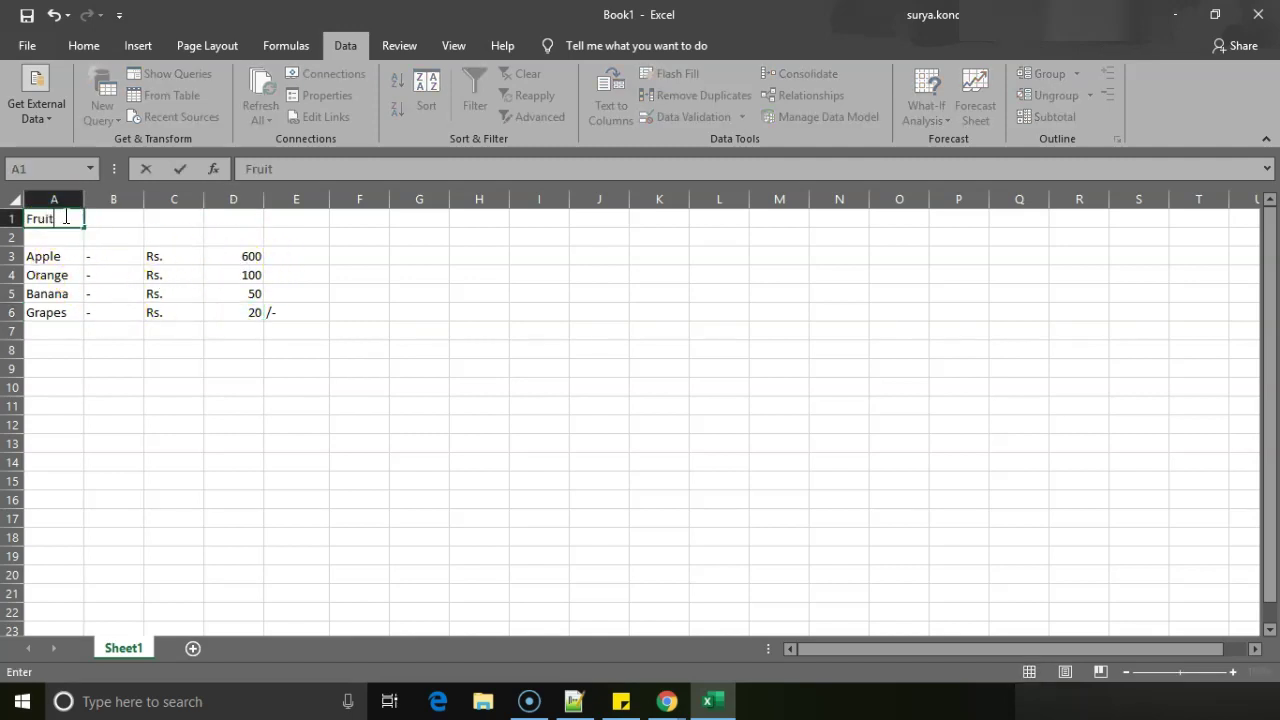
text(uit)
key(Tab)
key(Tab)
key(Tab)
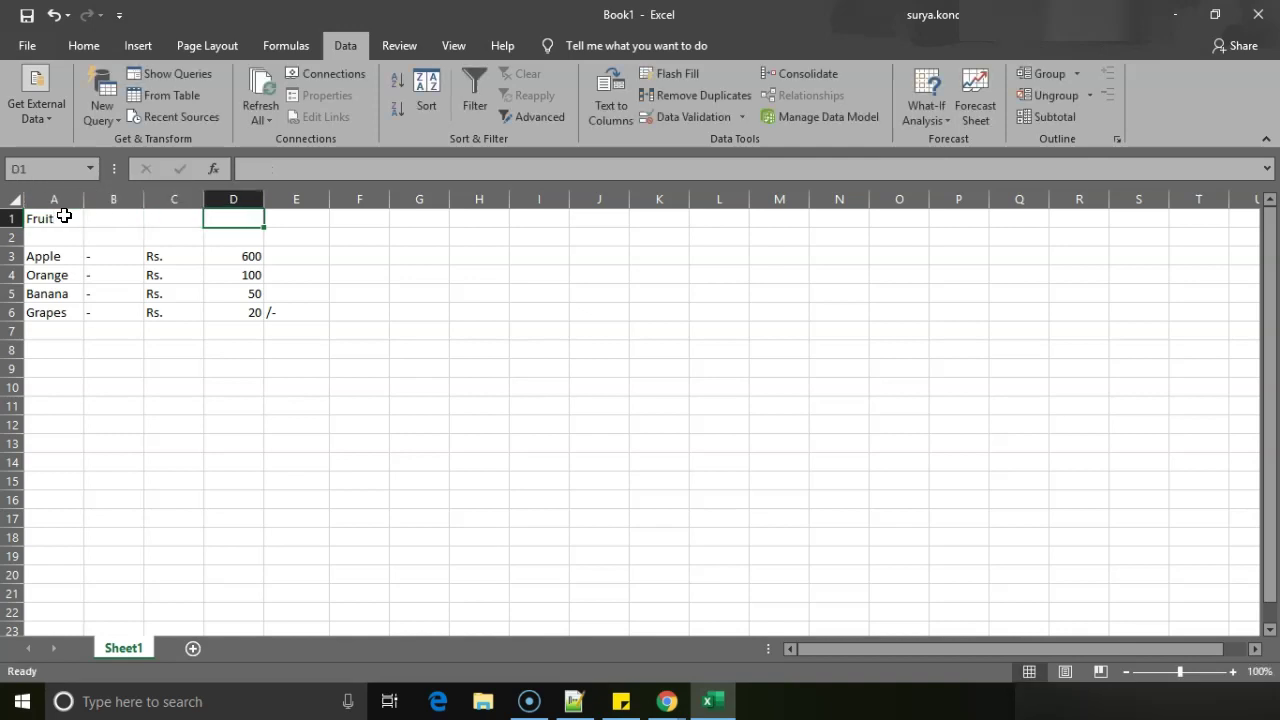
text(Pric)
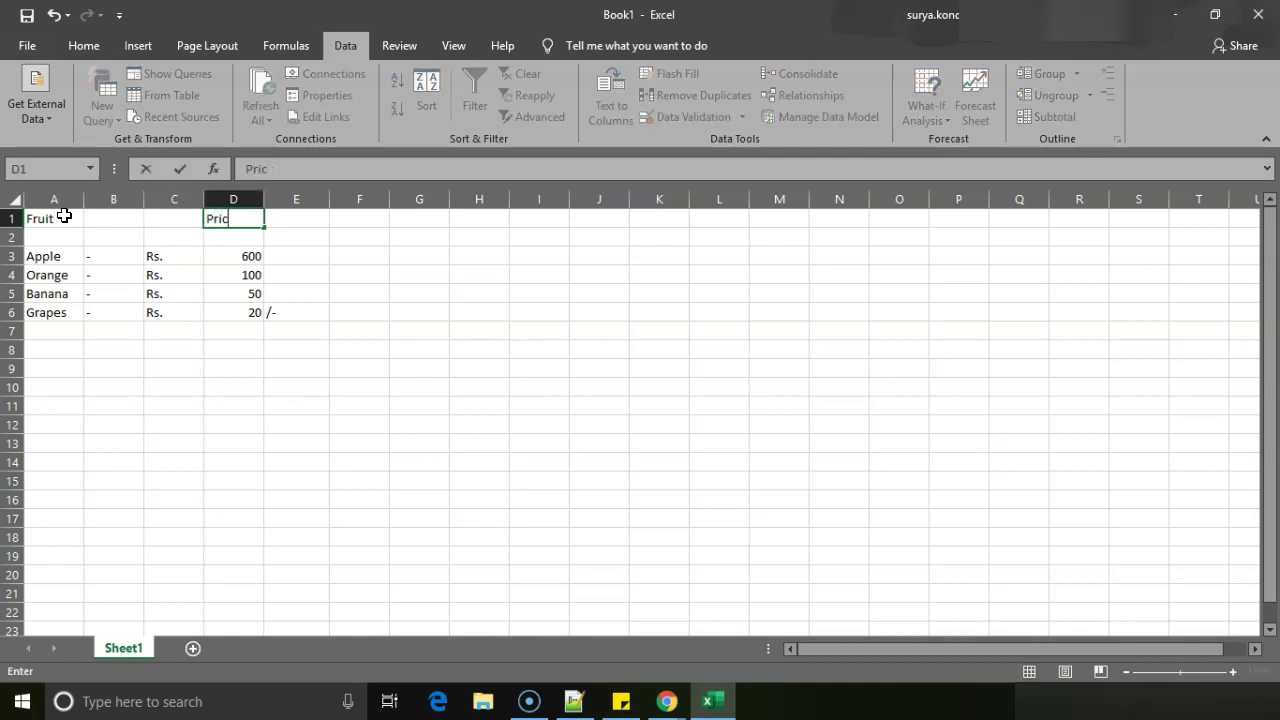
text(e)
key(Return)
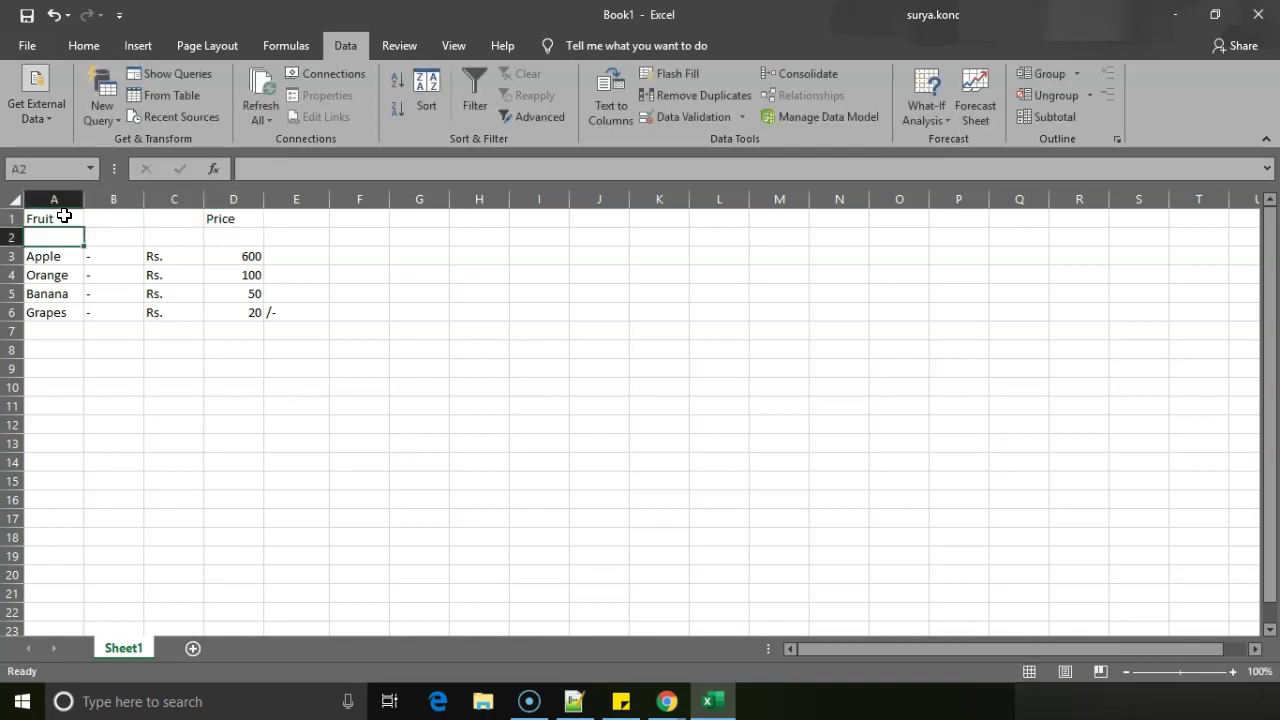
double_click(240, 221)
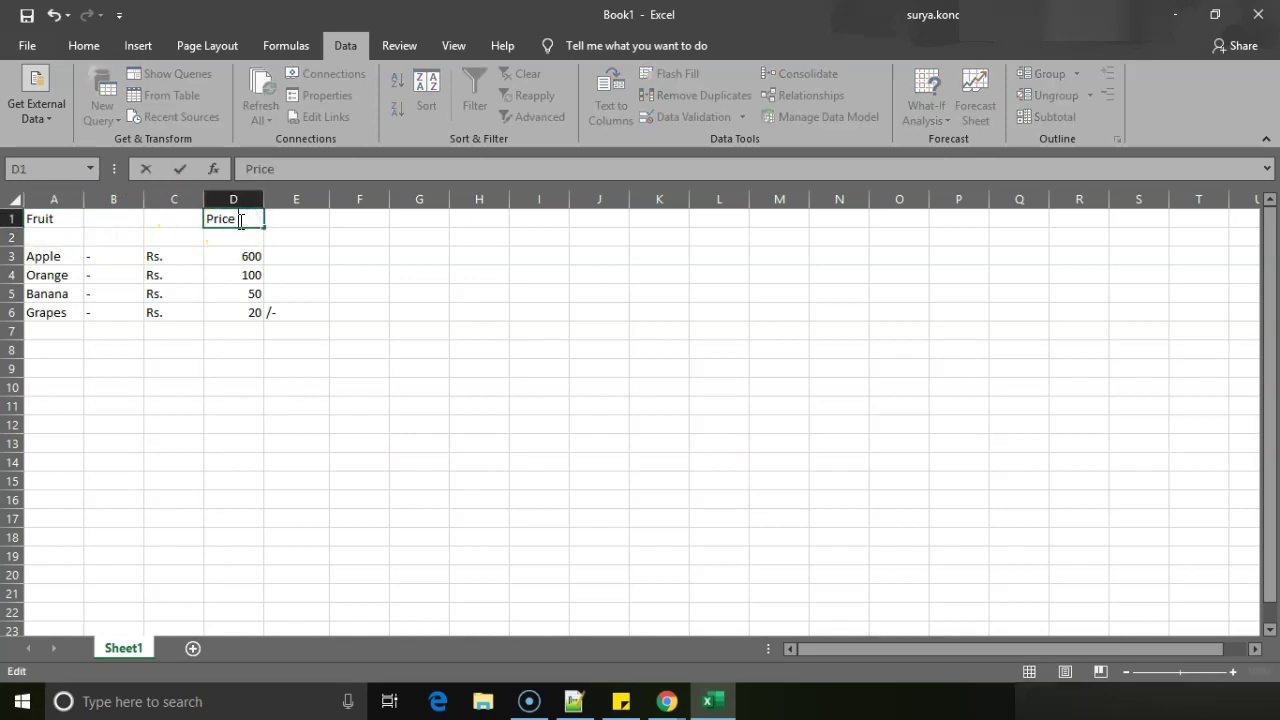
text(g)
key(Return)
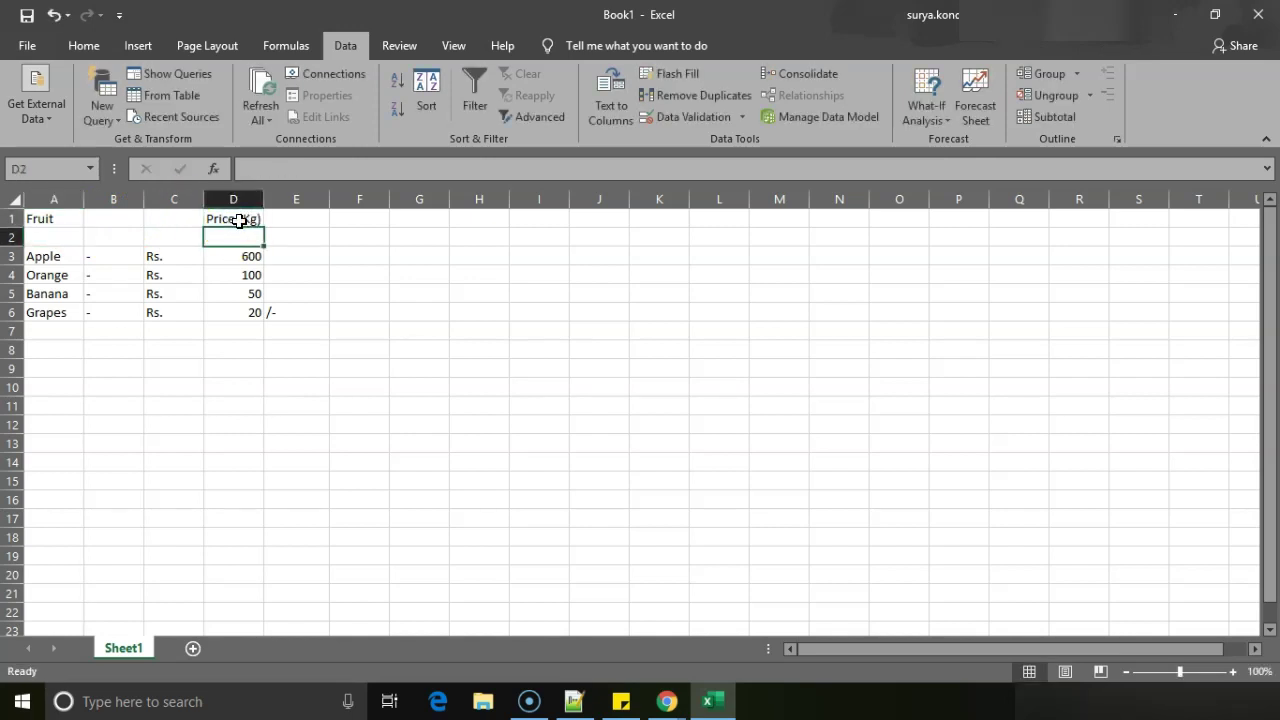
Delete filler columns B:C, the leftover /- column, and empty row 2.
drag(110, 197, 171, 195)
right_click(171, 195)
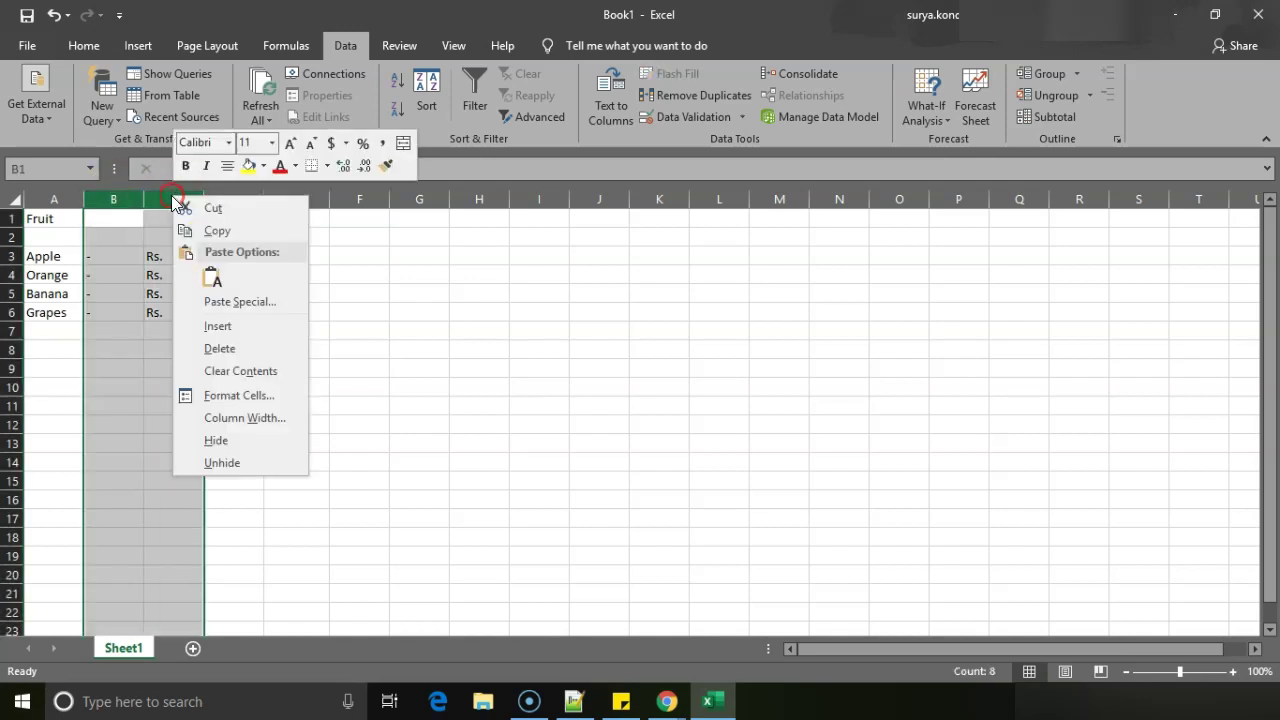
click(216, 350)
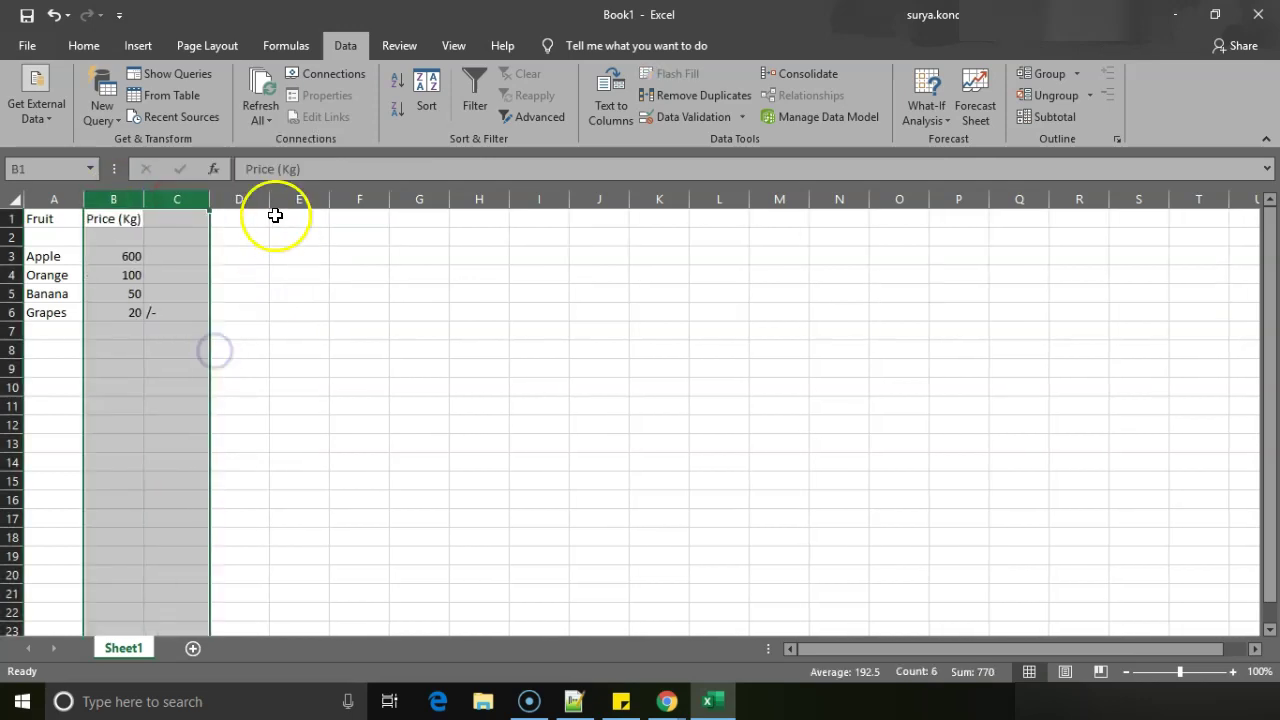
right_click(179, 198)
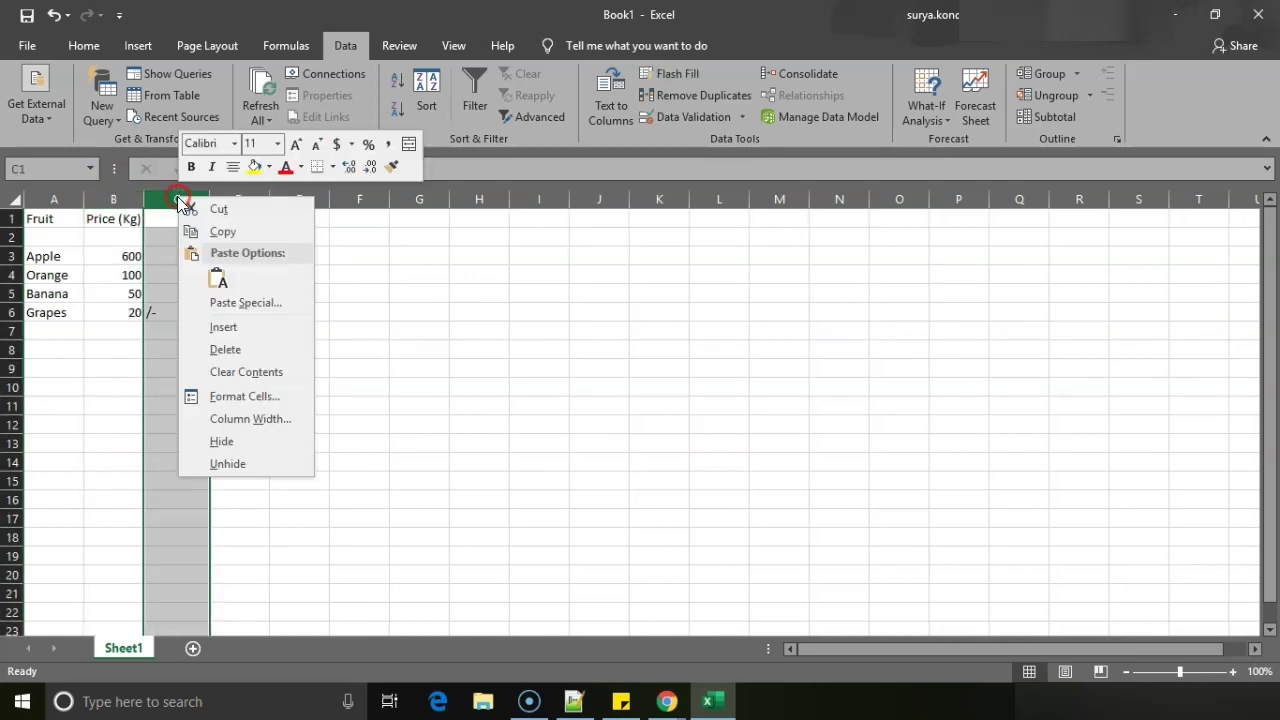
click(214, 348)
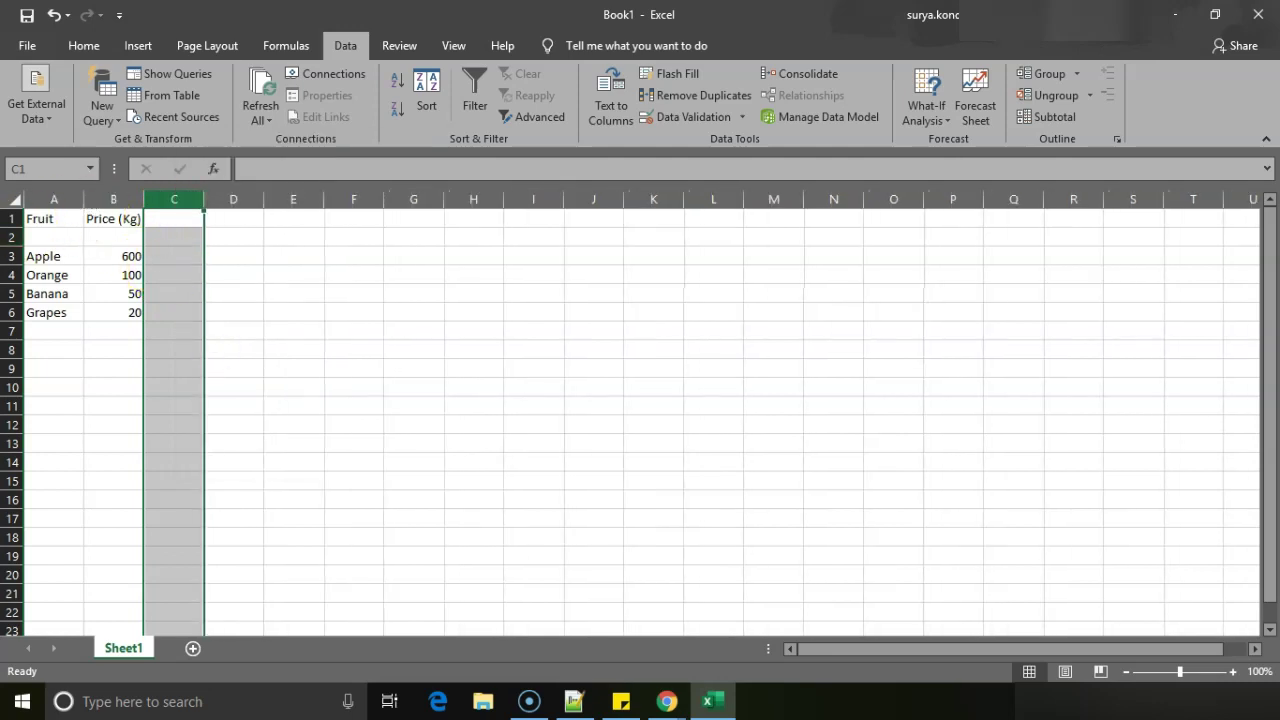
right_click(7, 234)
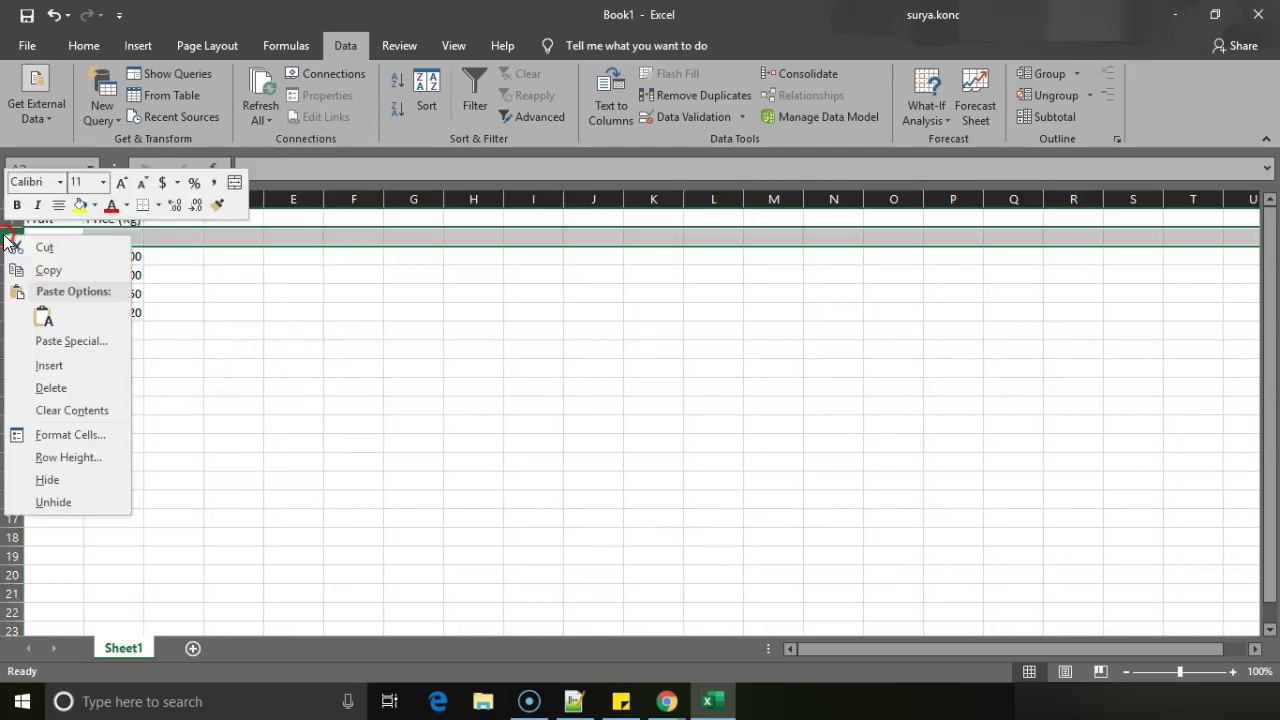
click(82, 388)
click(125, 270)
Center the prices in column B.
click(120, 198)
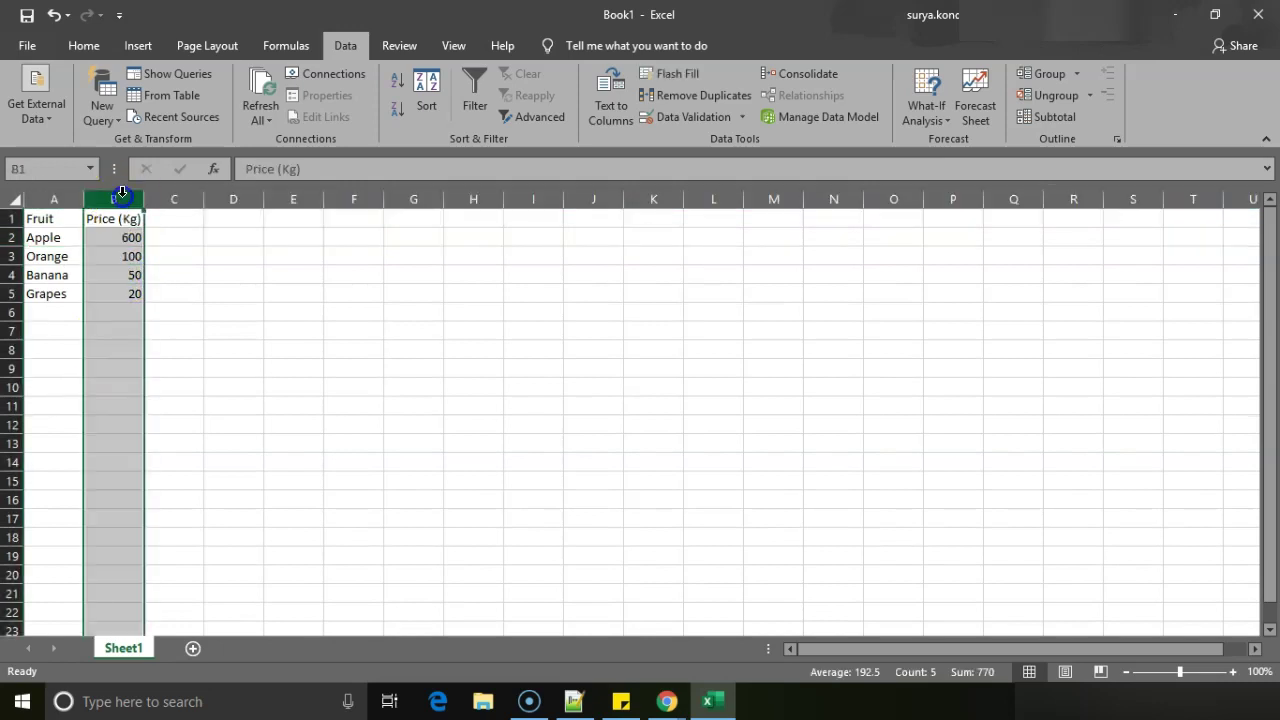
click(86, 46)
click(398, 118)
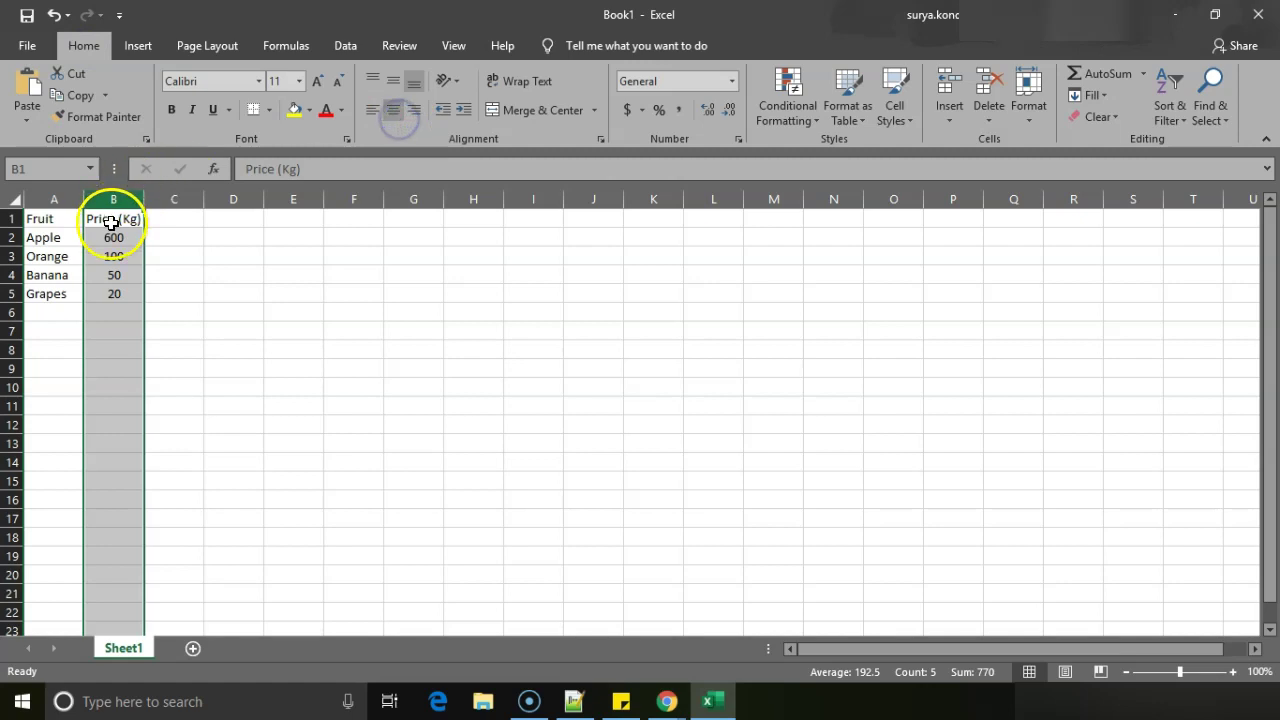
click(121, 273)
Fill header cells A1:B1 with yellow.
drag(65, 212, 110, 220)
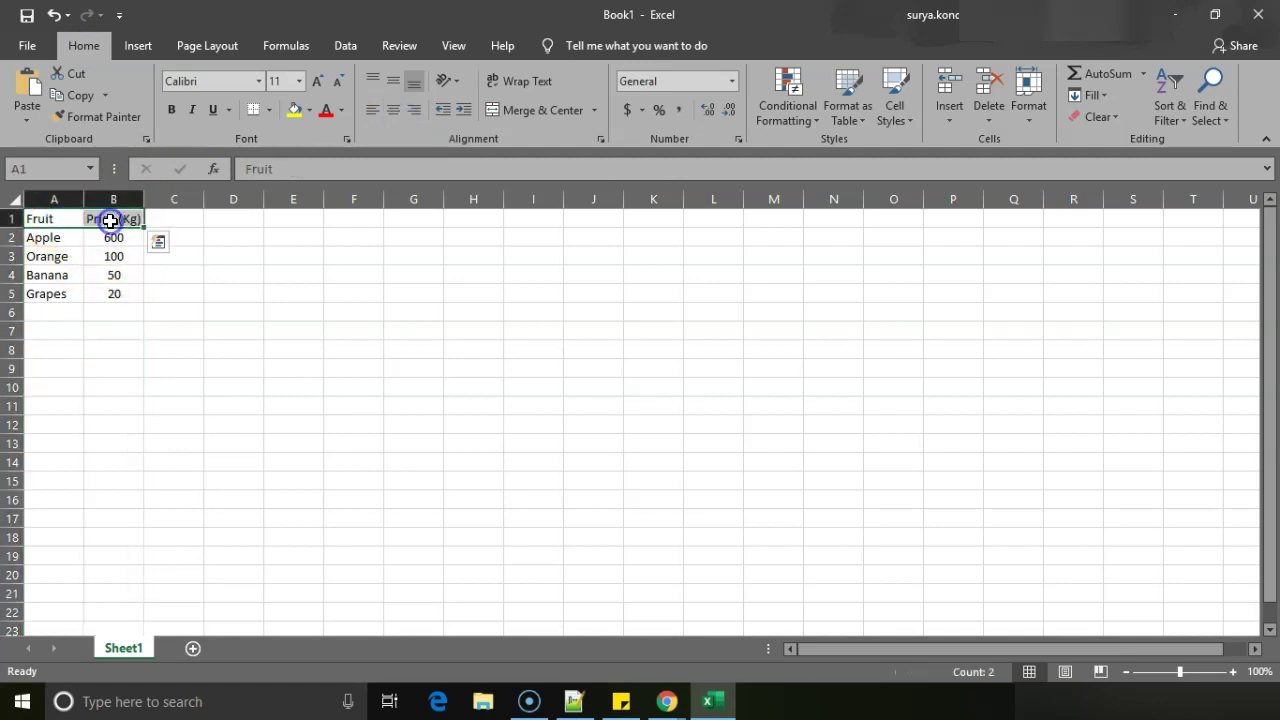
click(294, 110)
click(119, 294)
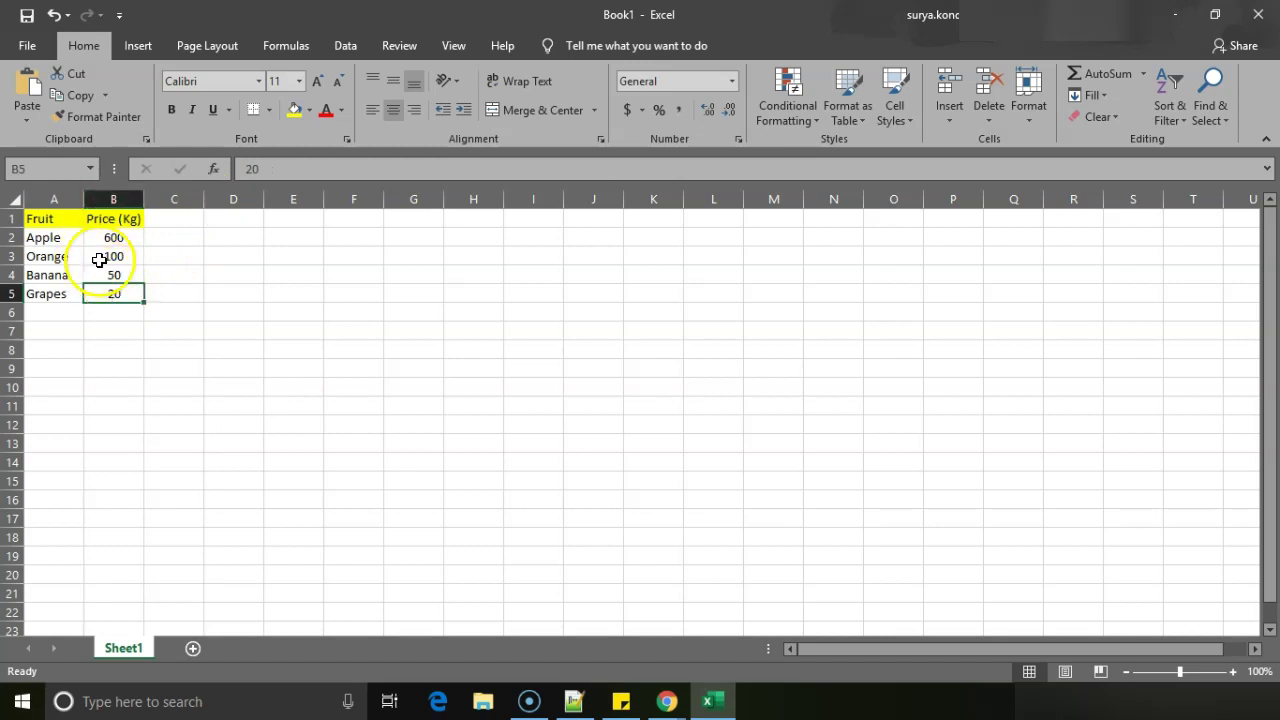
click(57, 347)
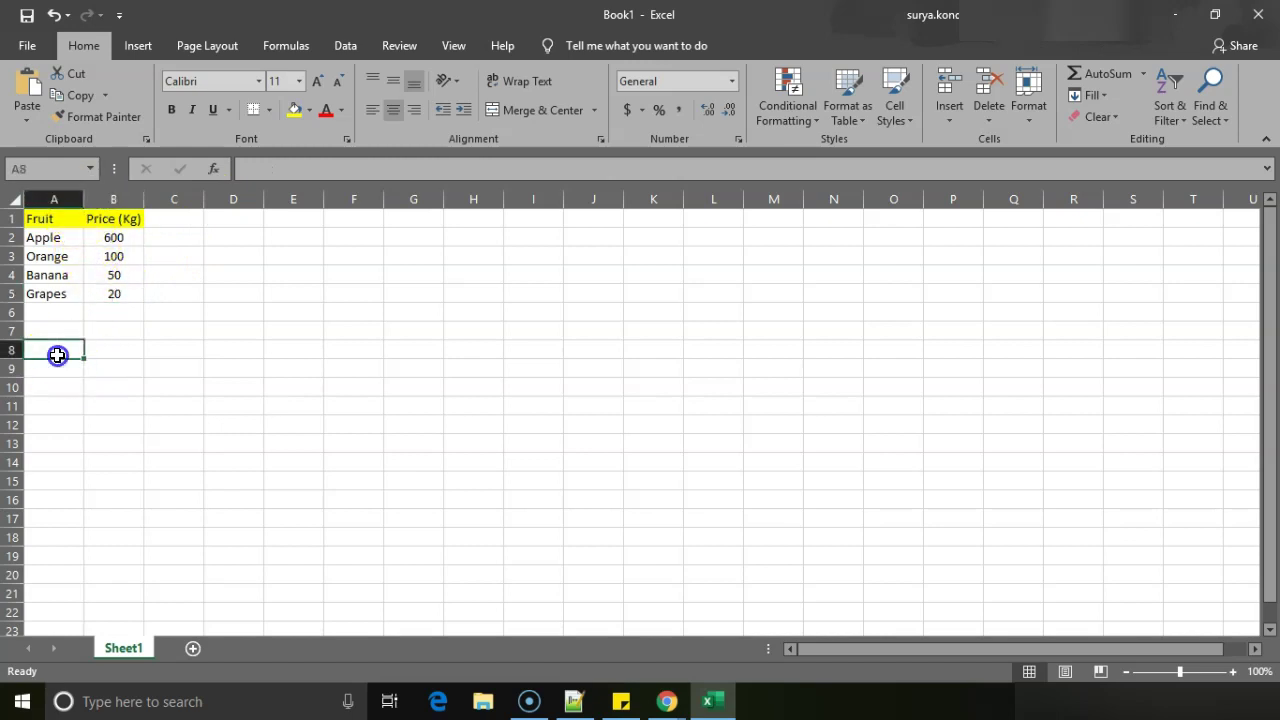
click(251, 199)
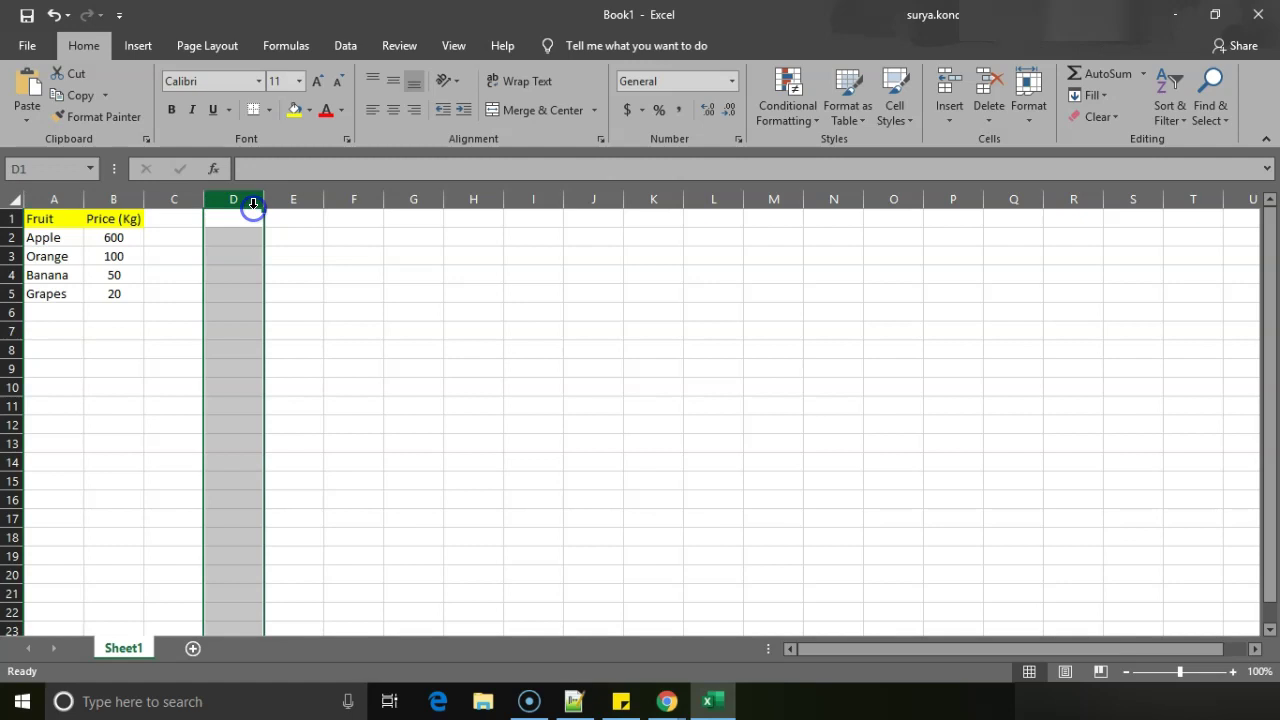
click(253, 217)
text(Apple	-	Rs.	600 Orange	-	Rs.	100 Banana	-	Rs.	50 Grapes	-	Rs.	20	/-)
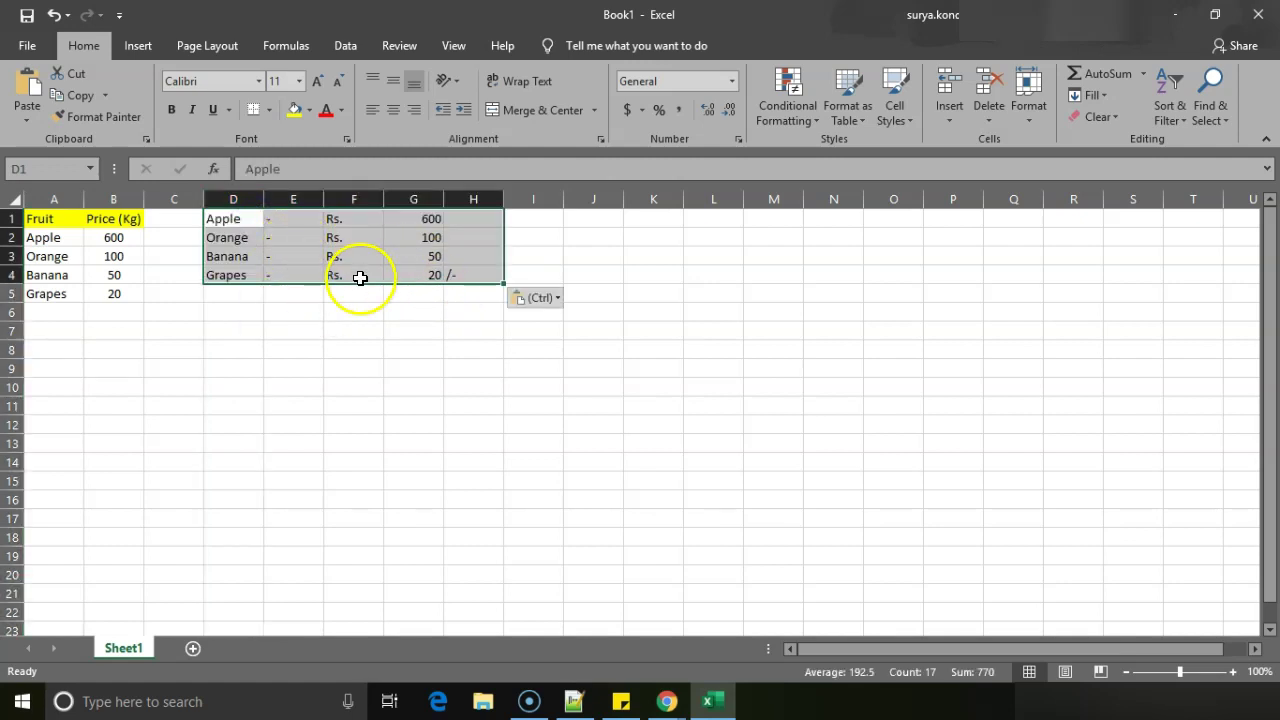
key(ctrl+z)
key(alt+Tab)
key(alt+Tab)
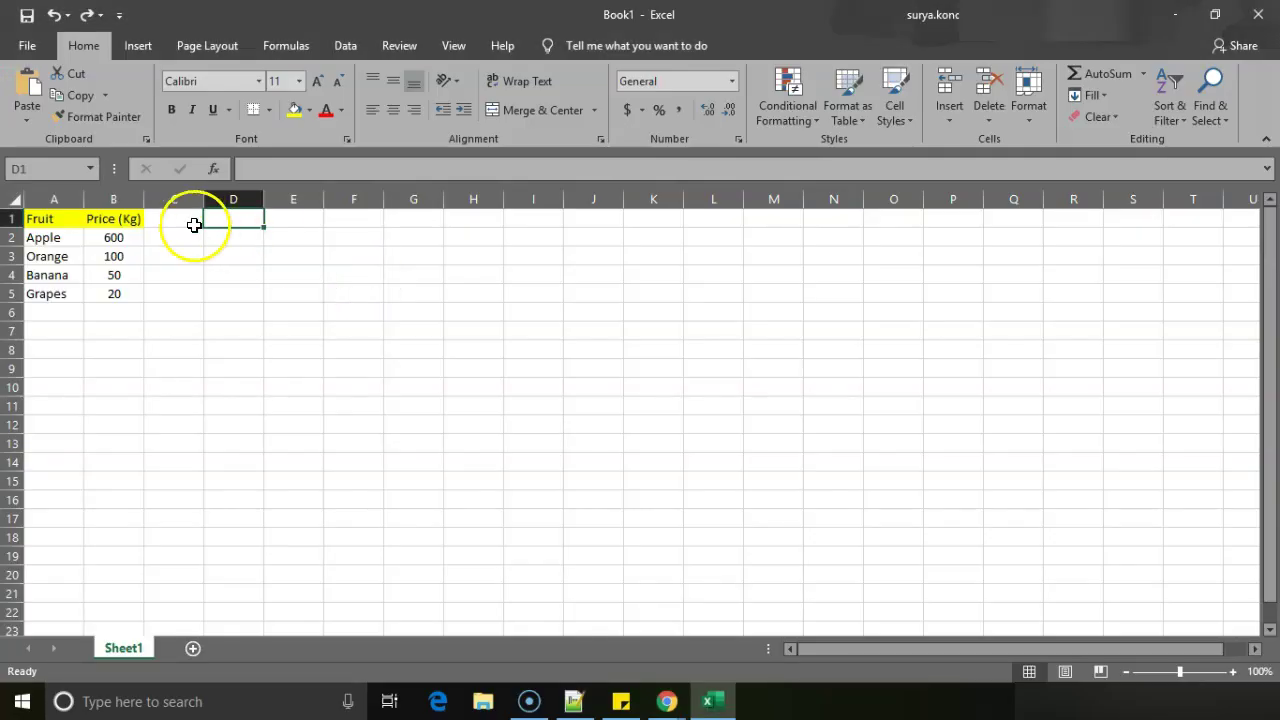
click(112, 203)
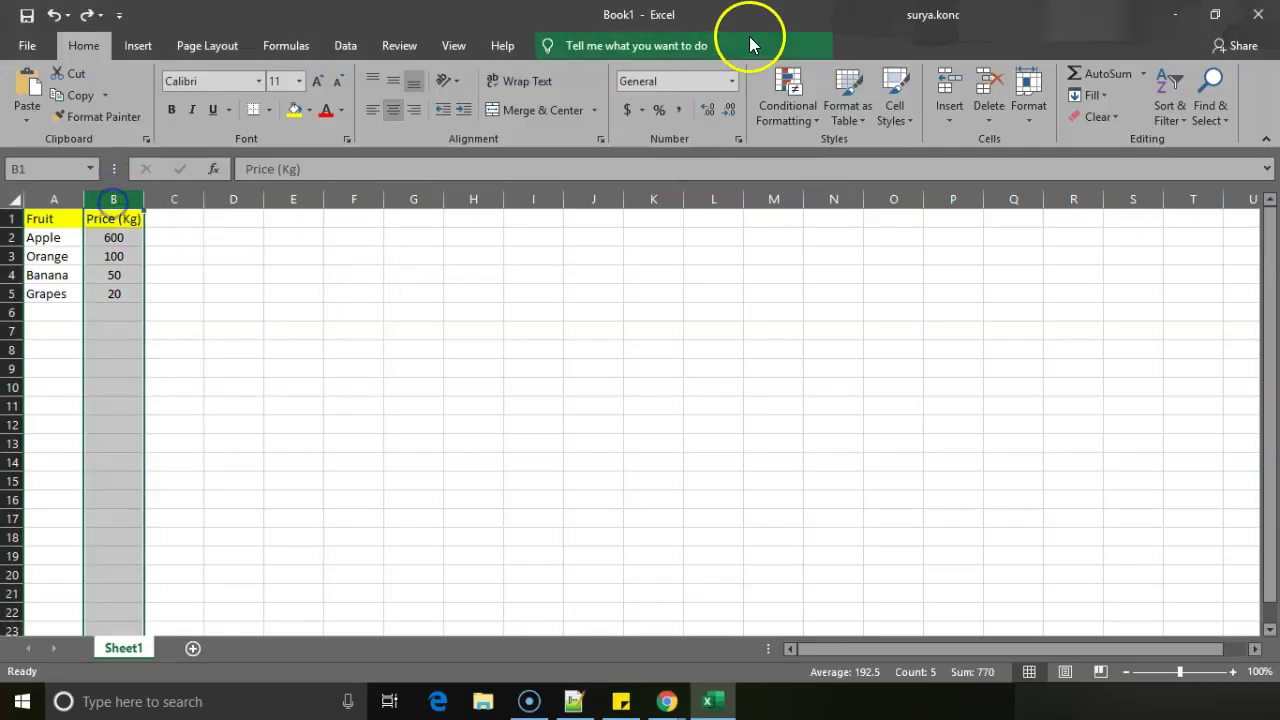
click(772, 100)
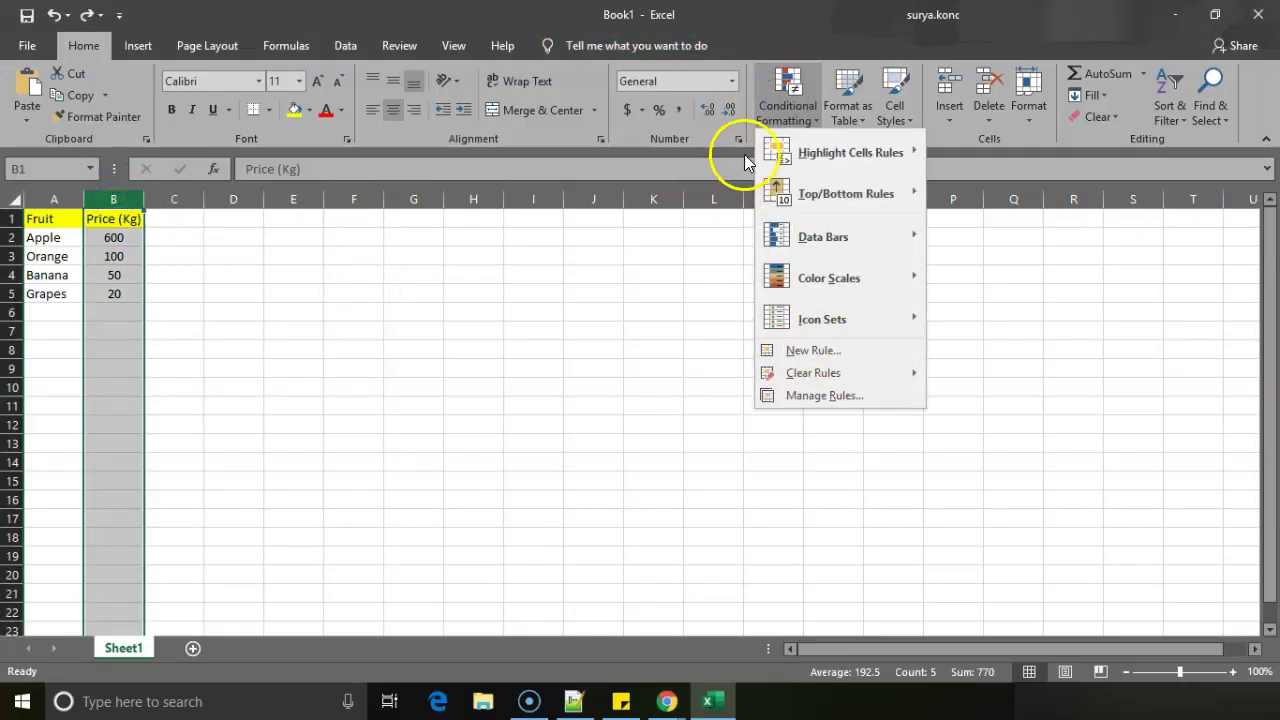
click(355, 47)
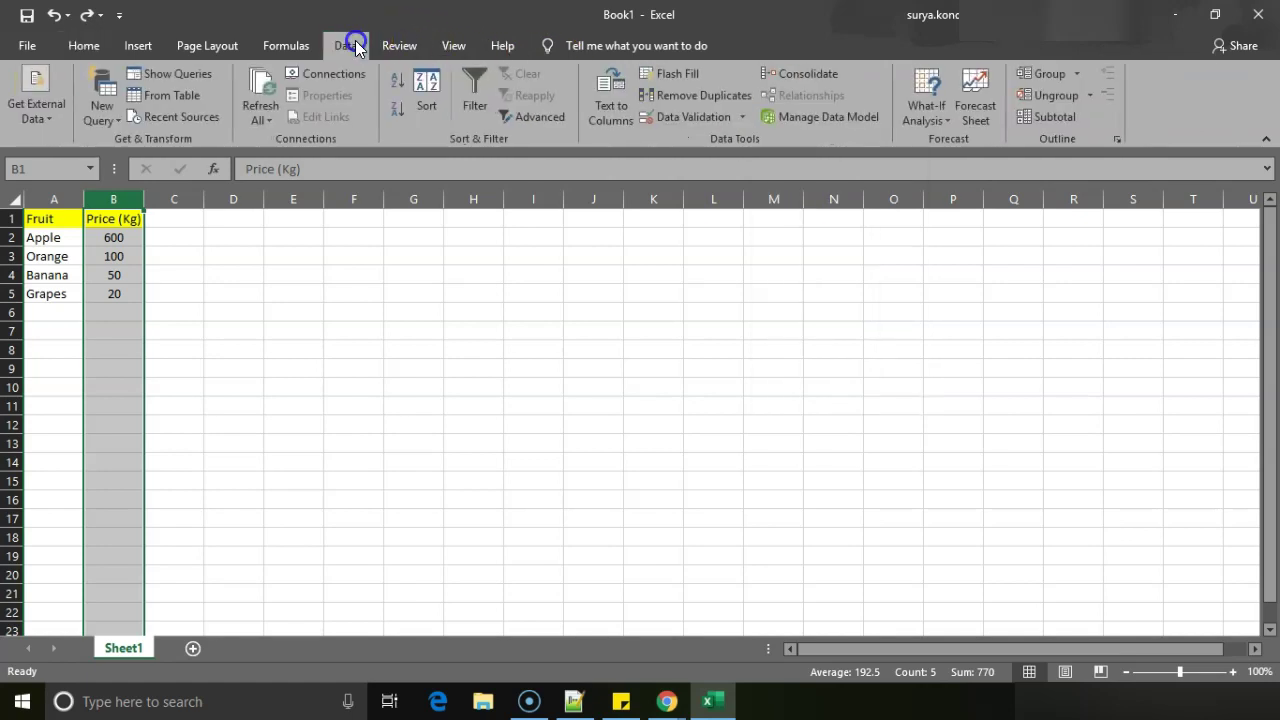
click(605, 105)
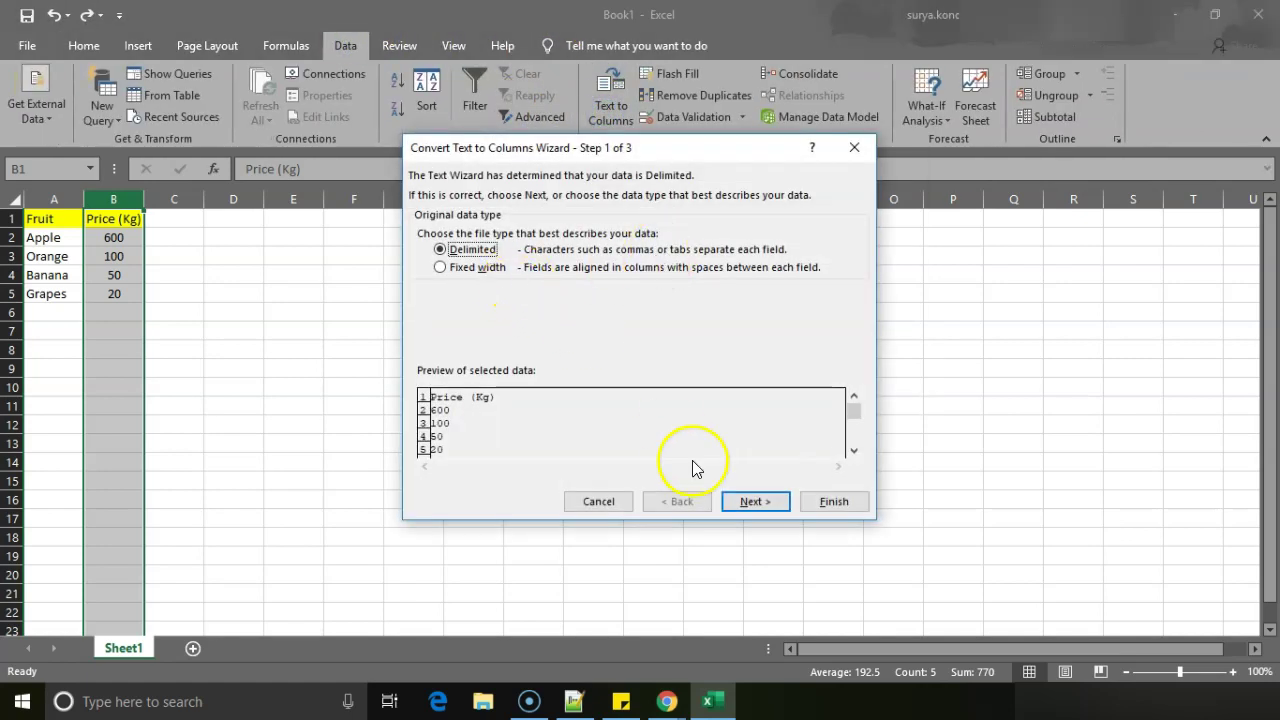
click(755, 501)
click(423, 265)
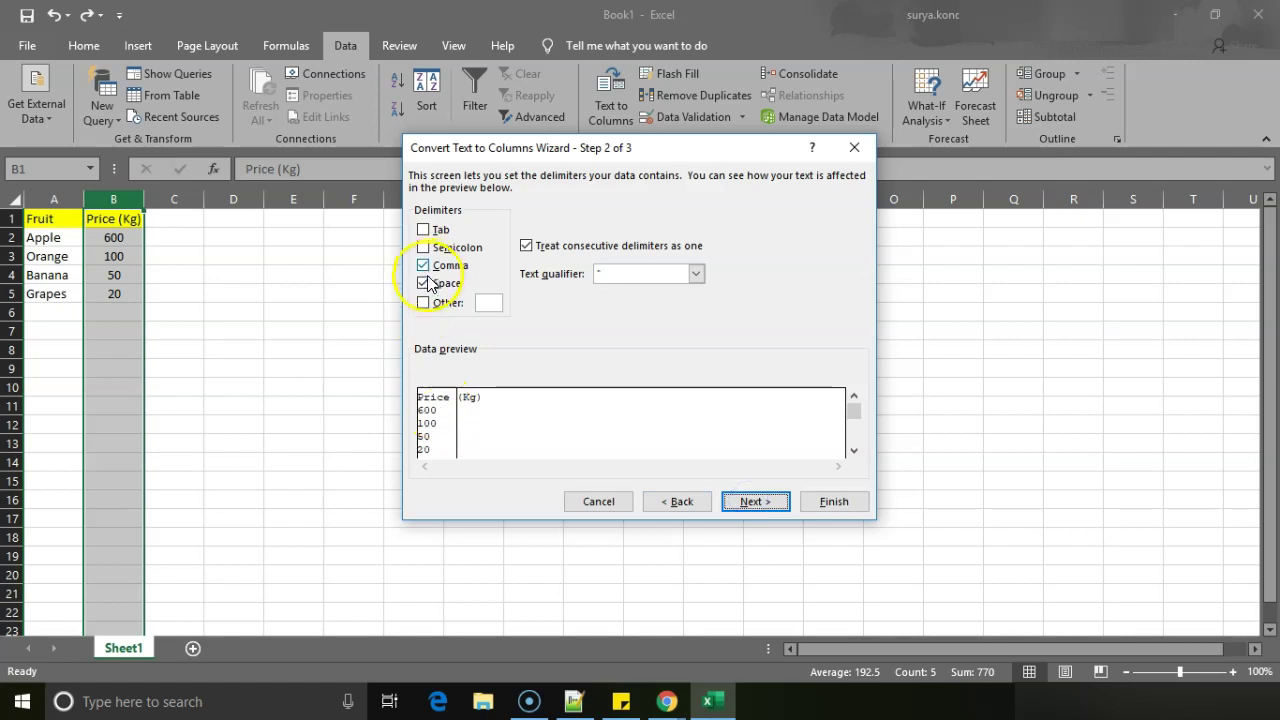
click(424, 283)
click(773, 494)
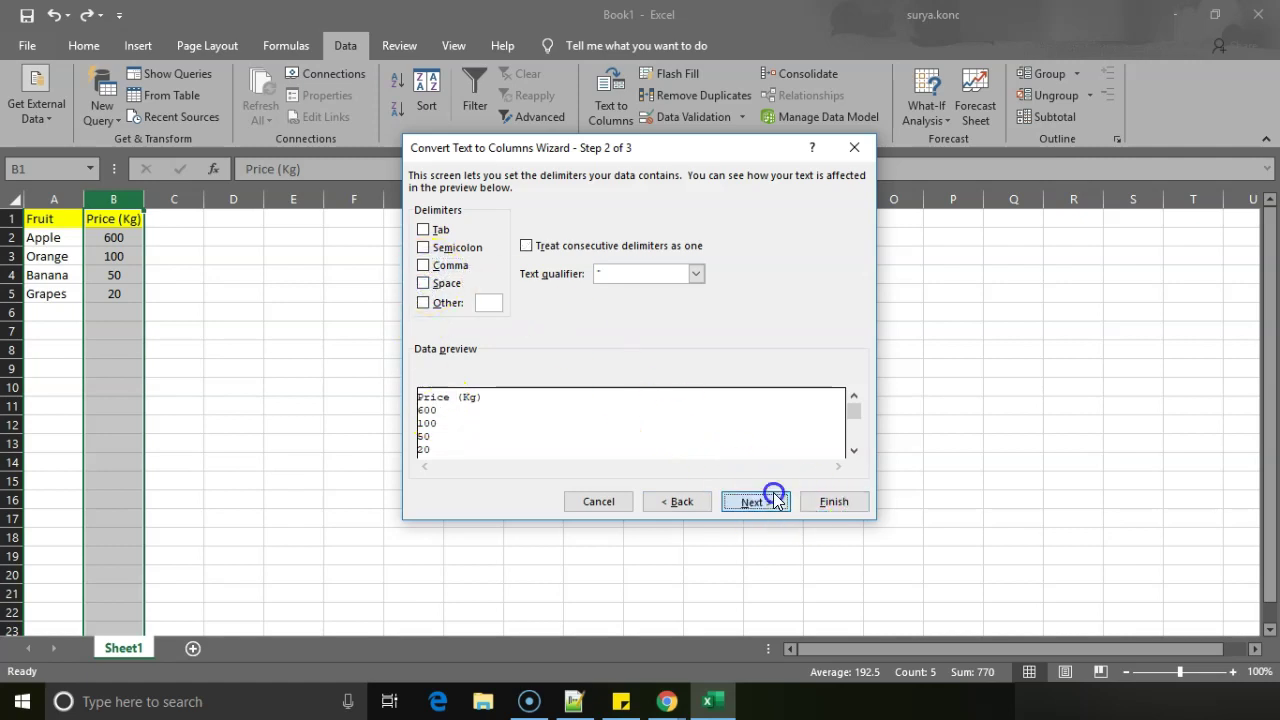
click(838, 510)
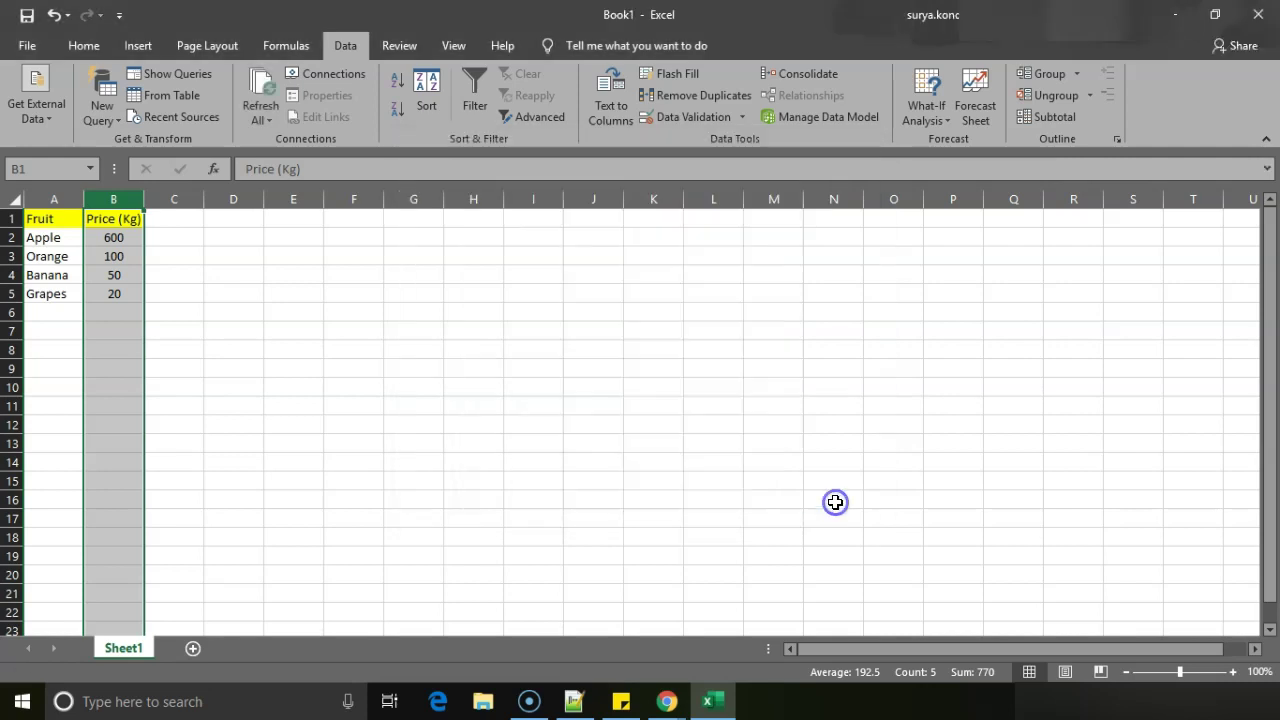
Paste the fruit–price lines into D2:D5.
click(246, 227)
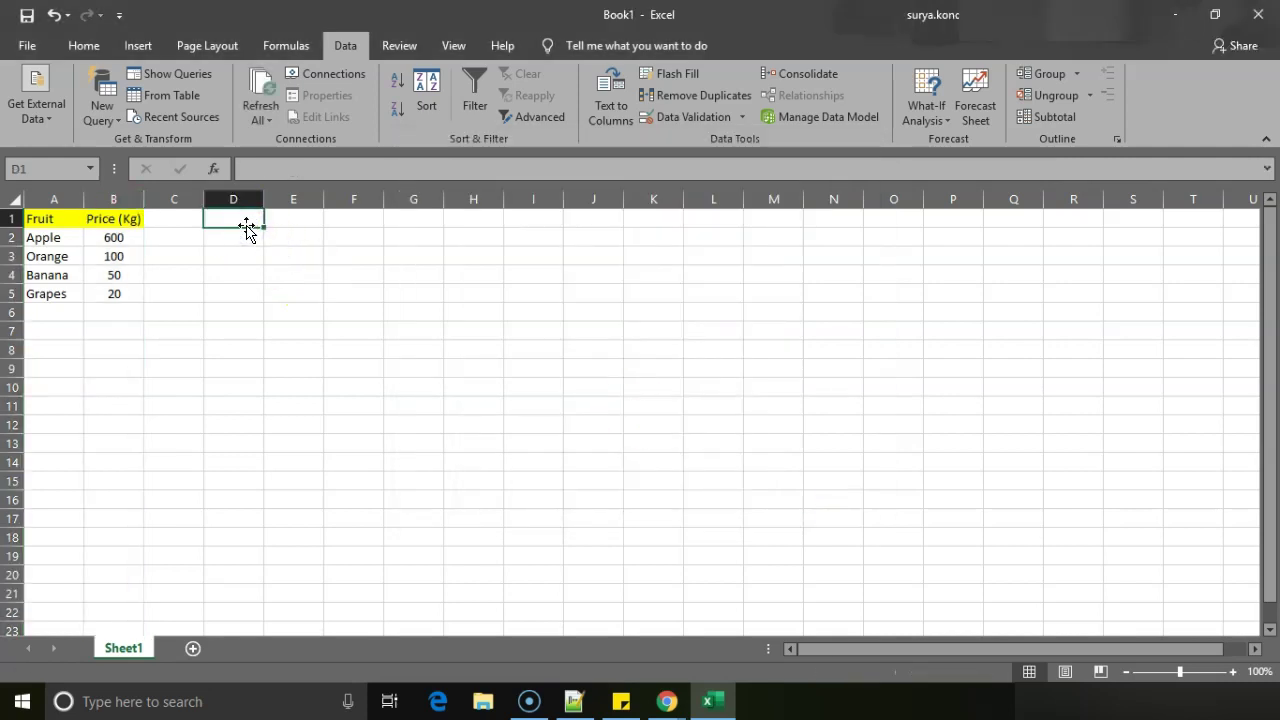
click(246, 231)
text(Apple - Rs. 600 Orange - Rs. 100 Banana - Rs. 50 Grapes - Rs. 20 /-)
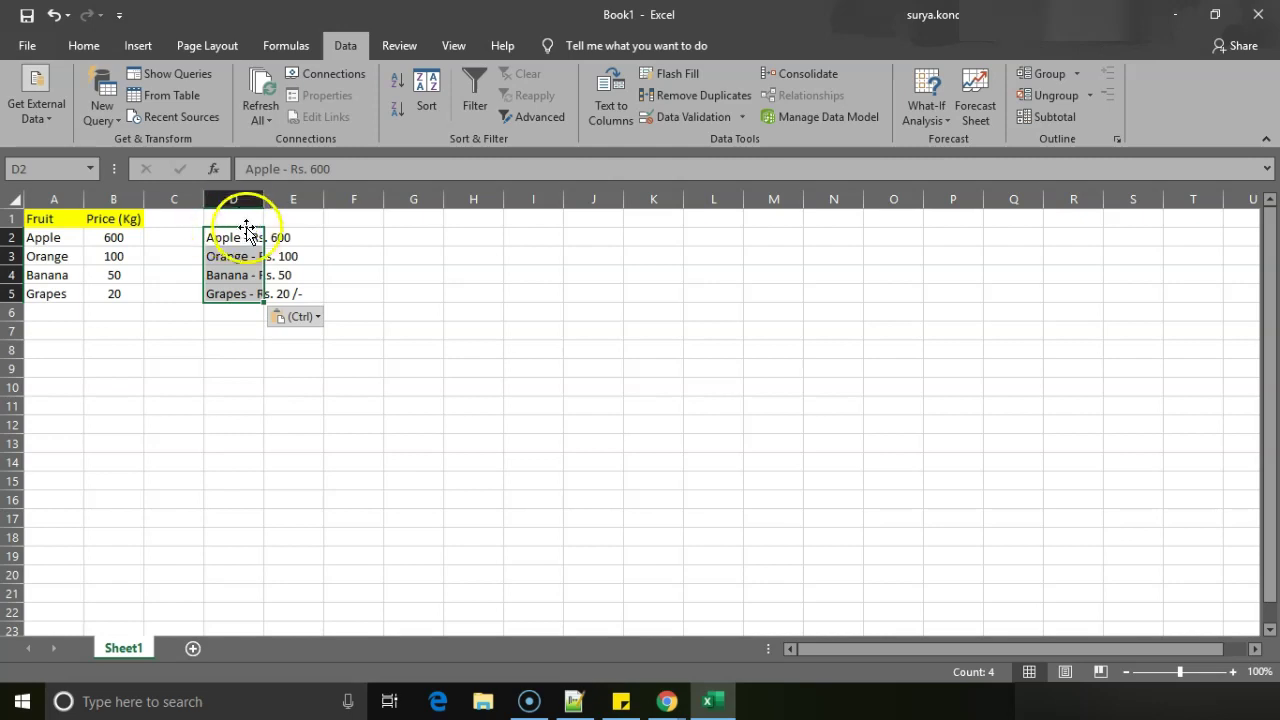
Split column D at the hyphen into fruit names and Rs. prices in column E.
click(240, 190)
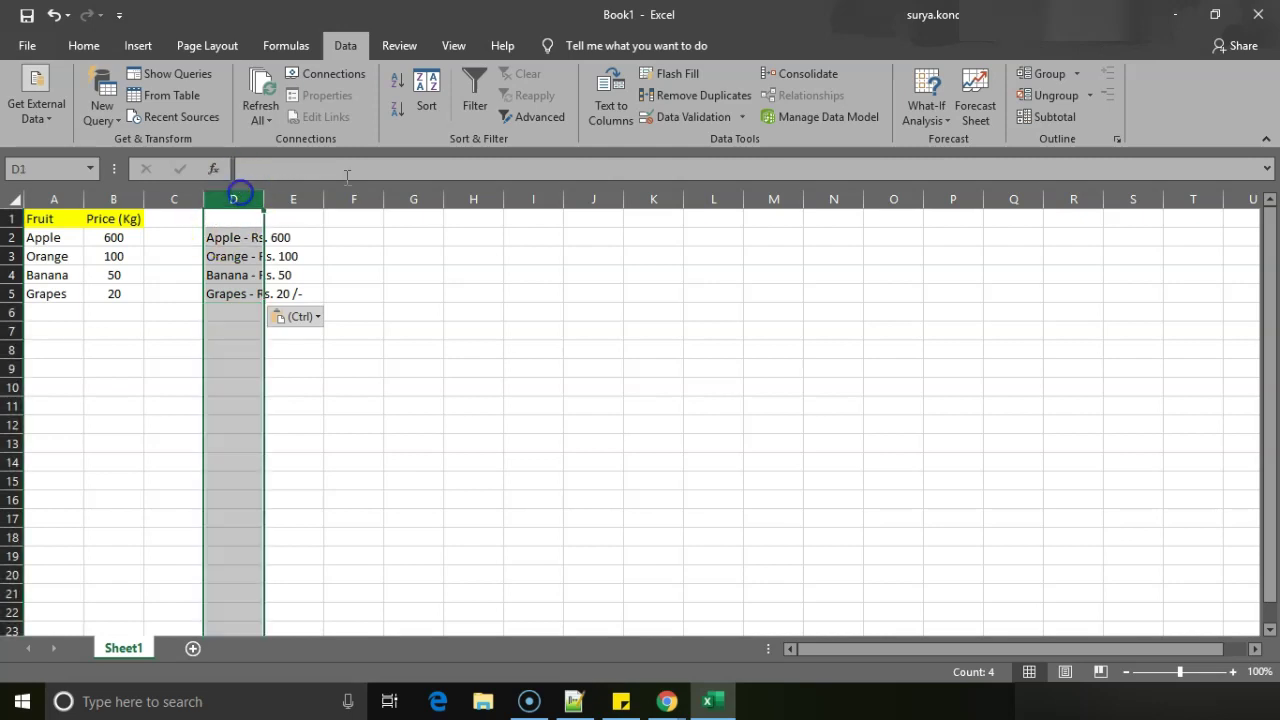
click(590, 91)
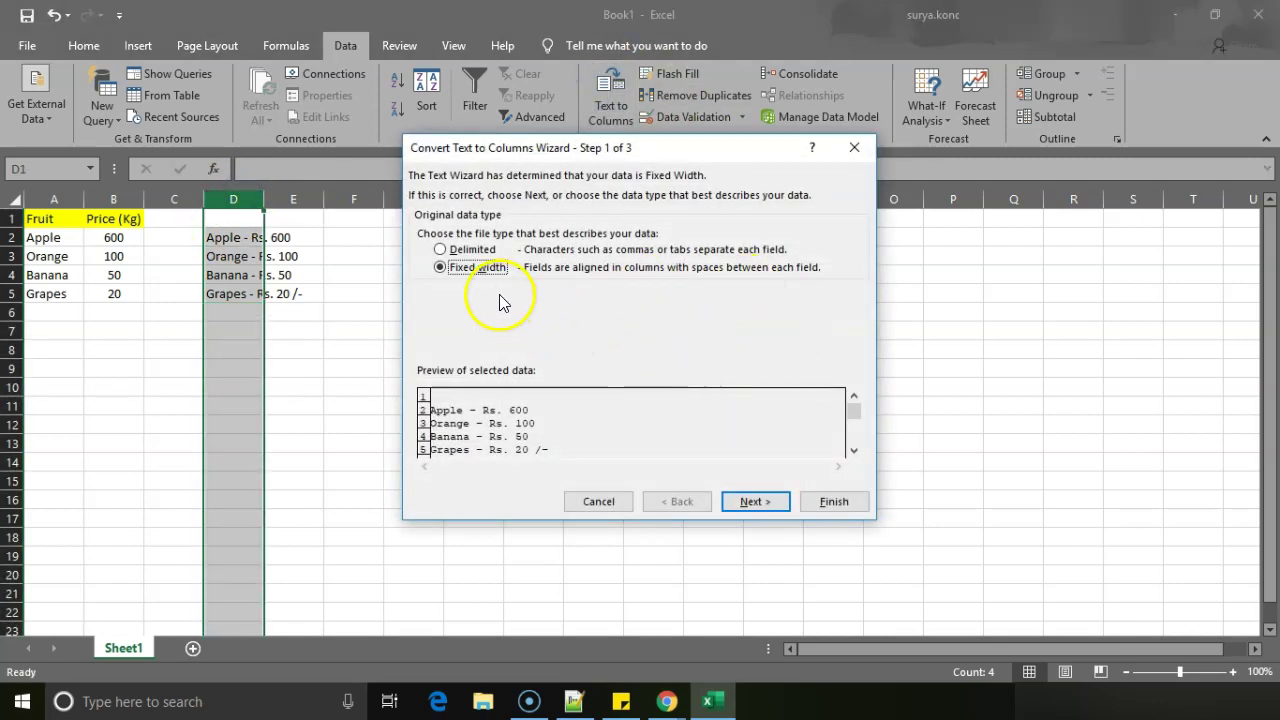
click(470, 250)
click(753, 505)
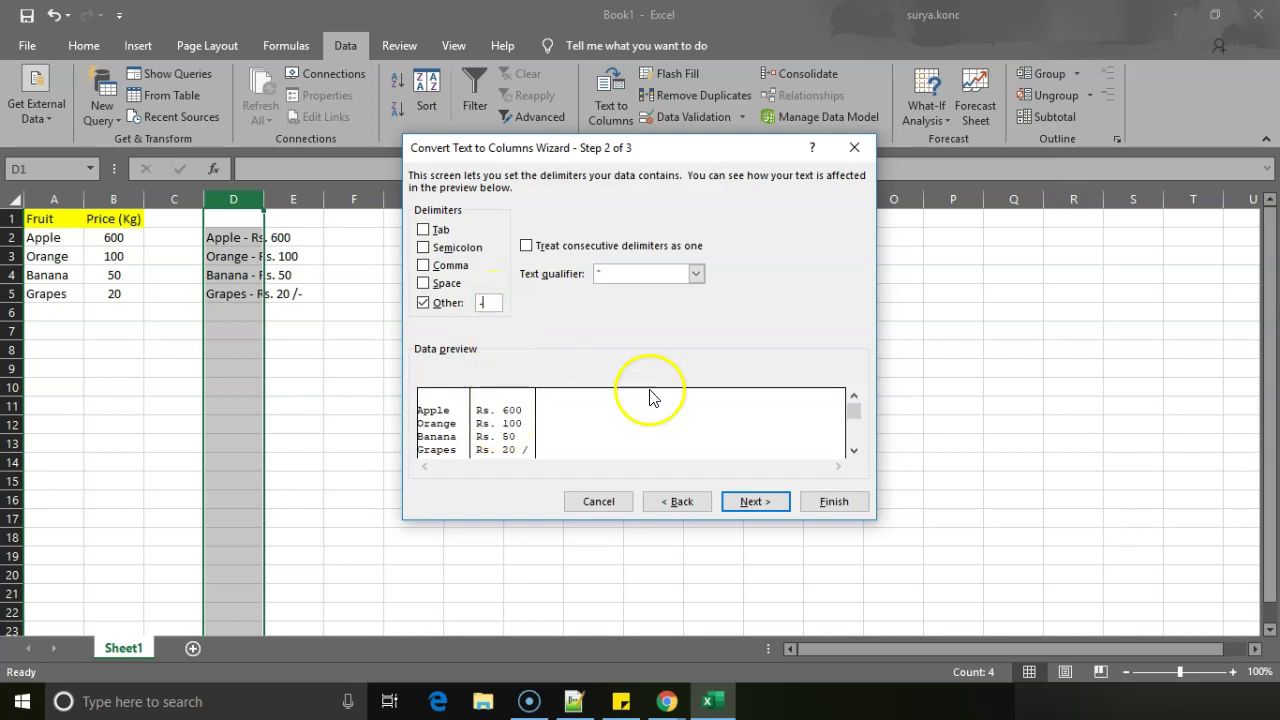
click(747, 507)
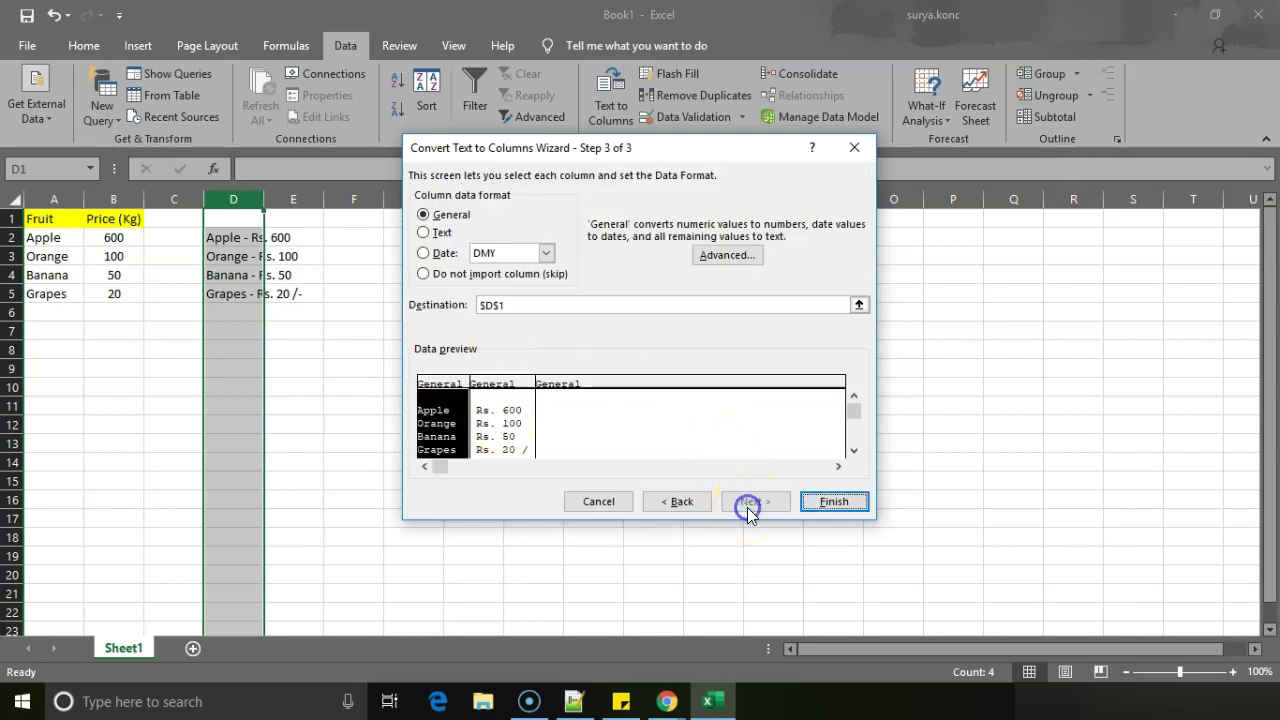
click(826, 503)
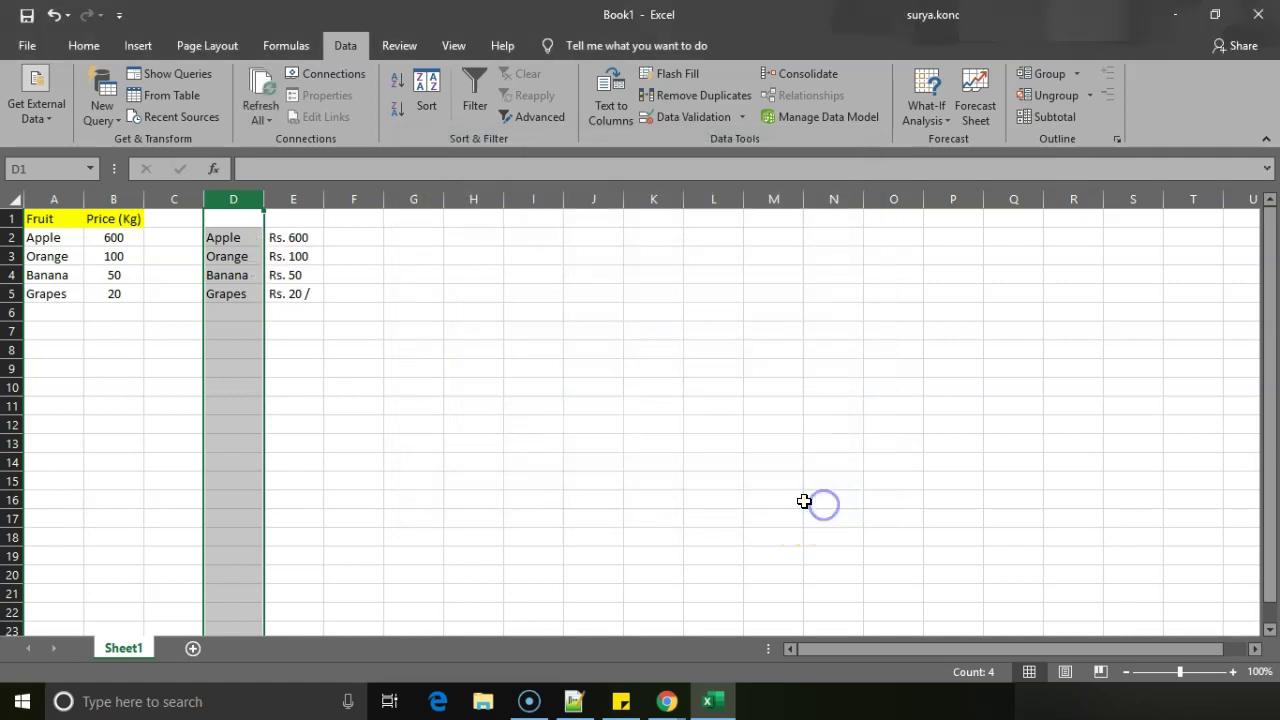
click(272, 275)
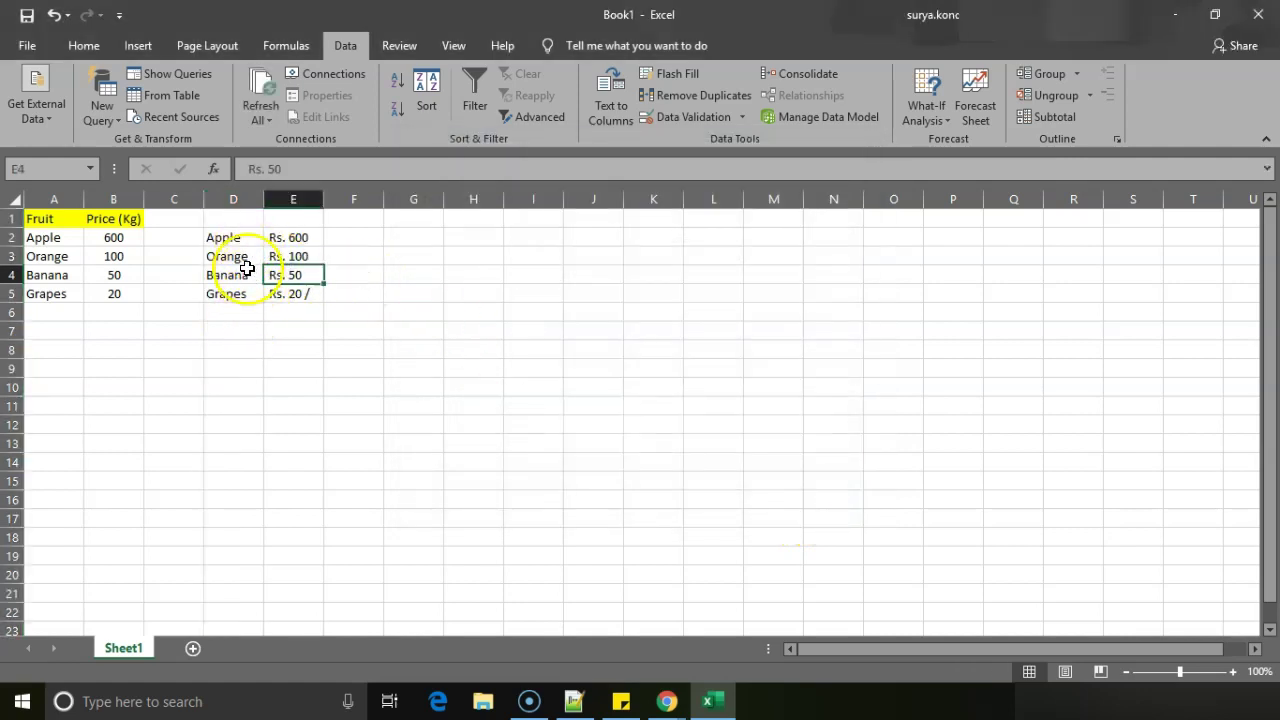
Split column E at the period, leaving Rs in E and amounts 600, 100, 50, 20 in F.
click(290, 200)
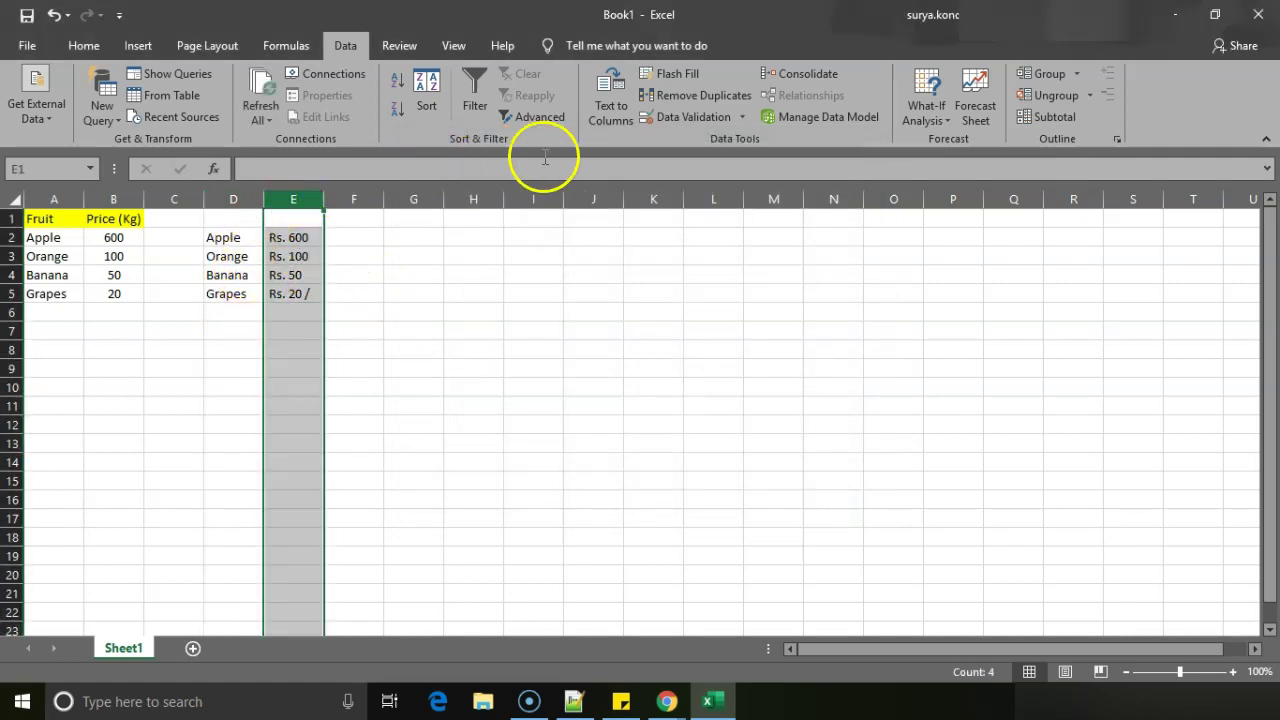
click(612, 103)
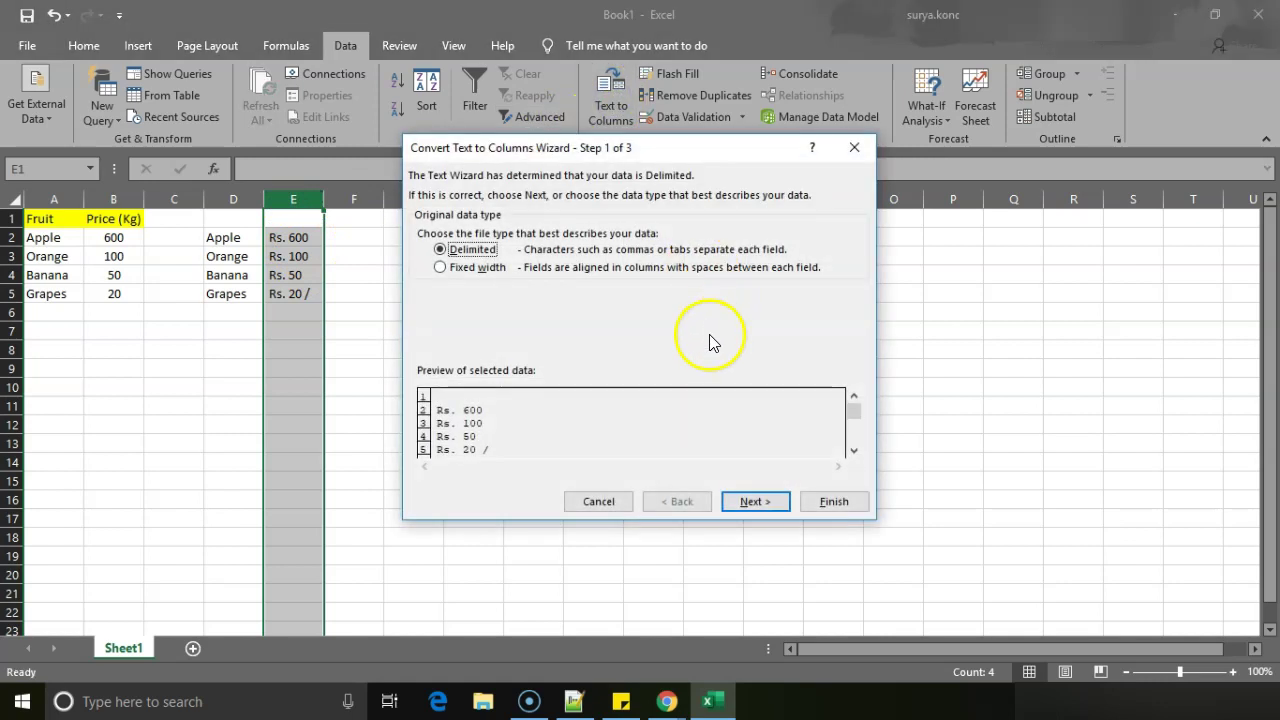
click(745, 501)
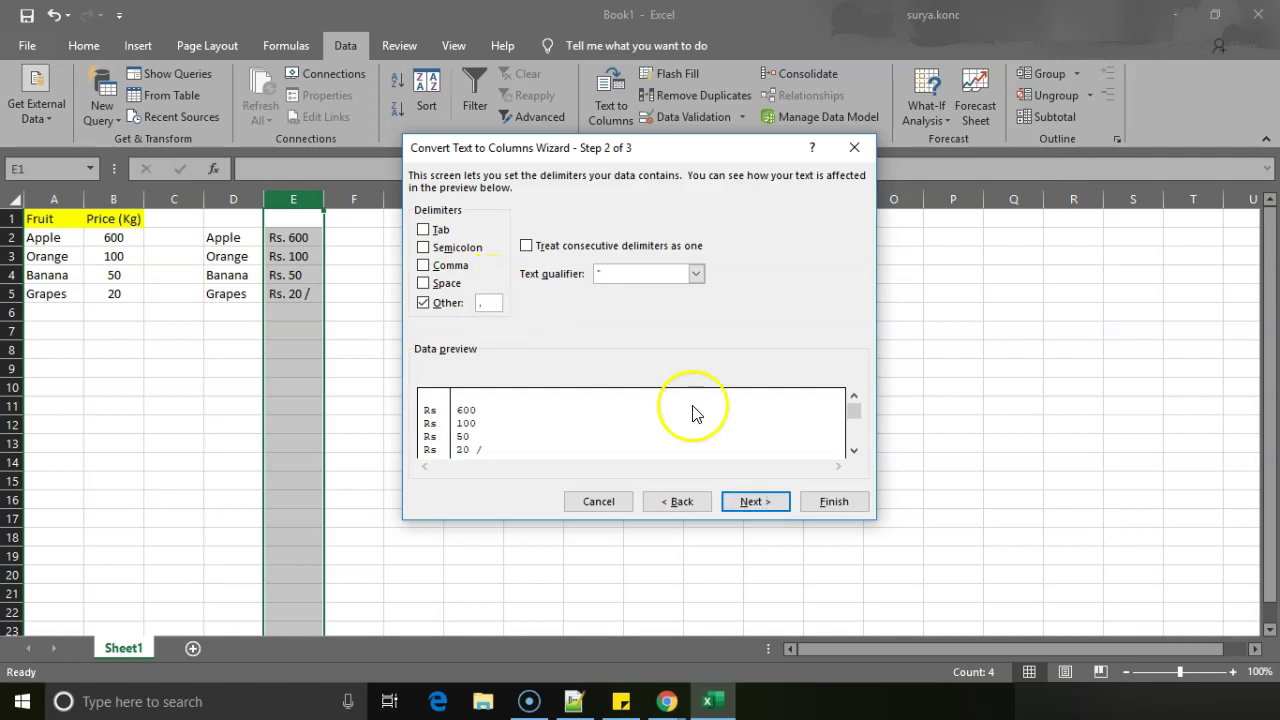
click(752, 501)
click(830, 501)
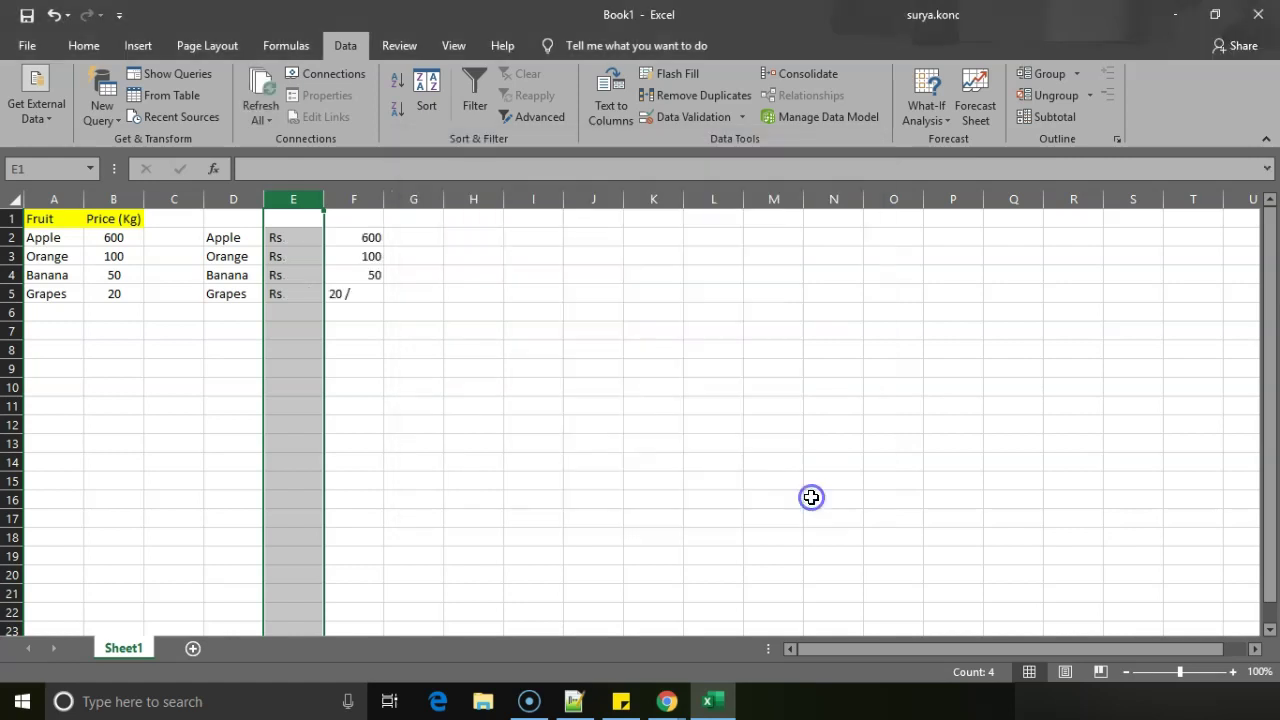
Delete column E that holds only Rs.
click(367, 274)
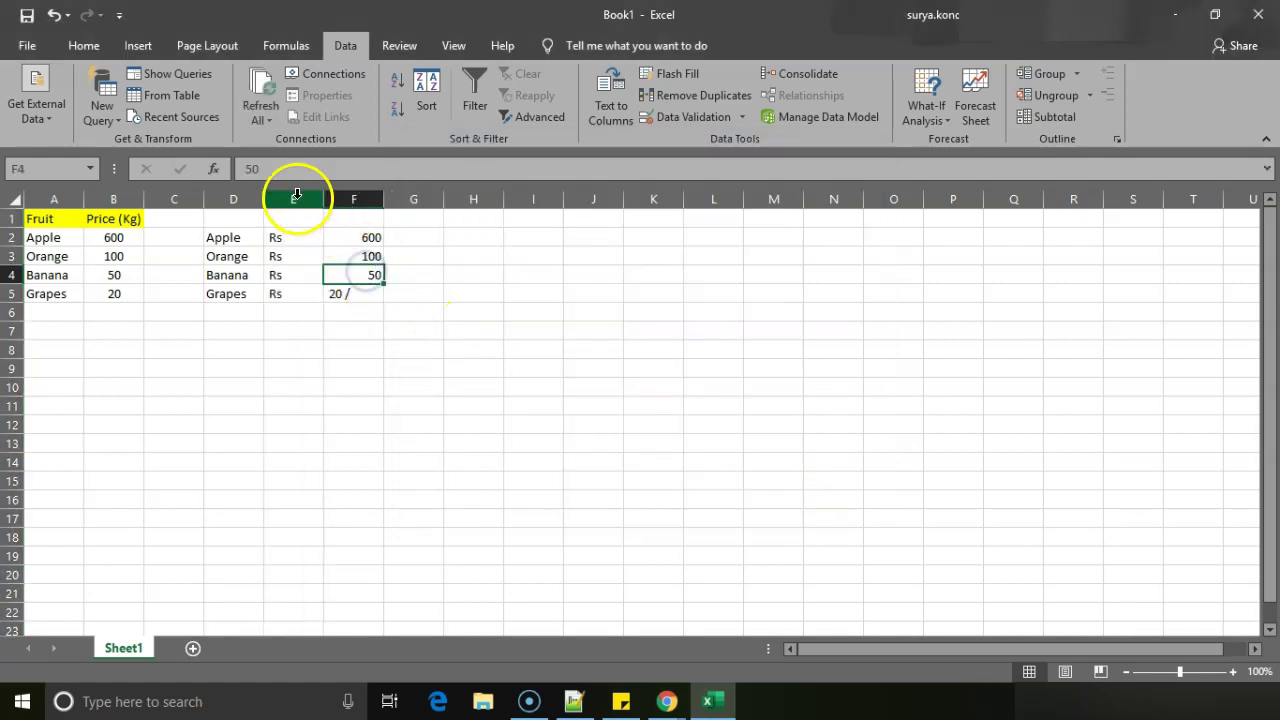
right_click(299, 199)
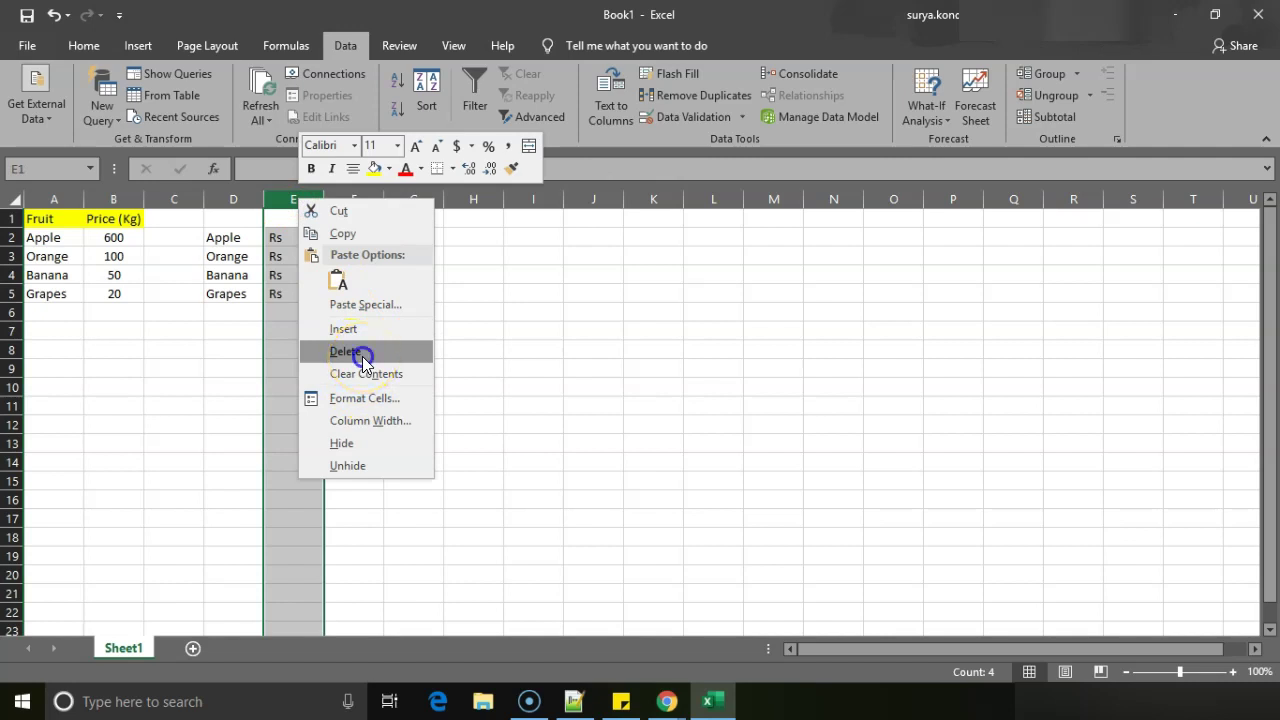
click(362, 357)
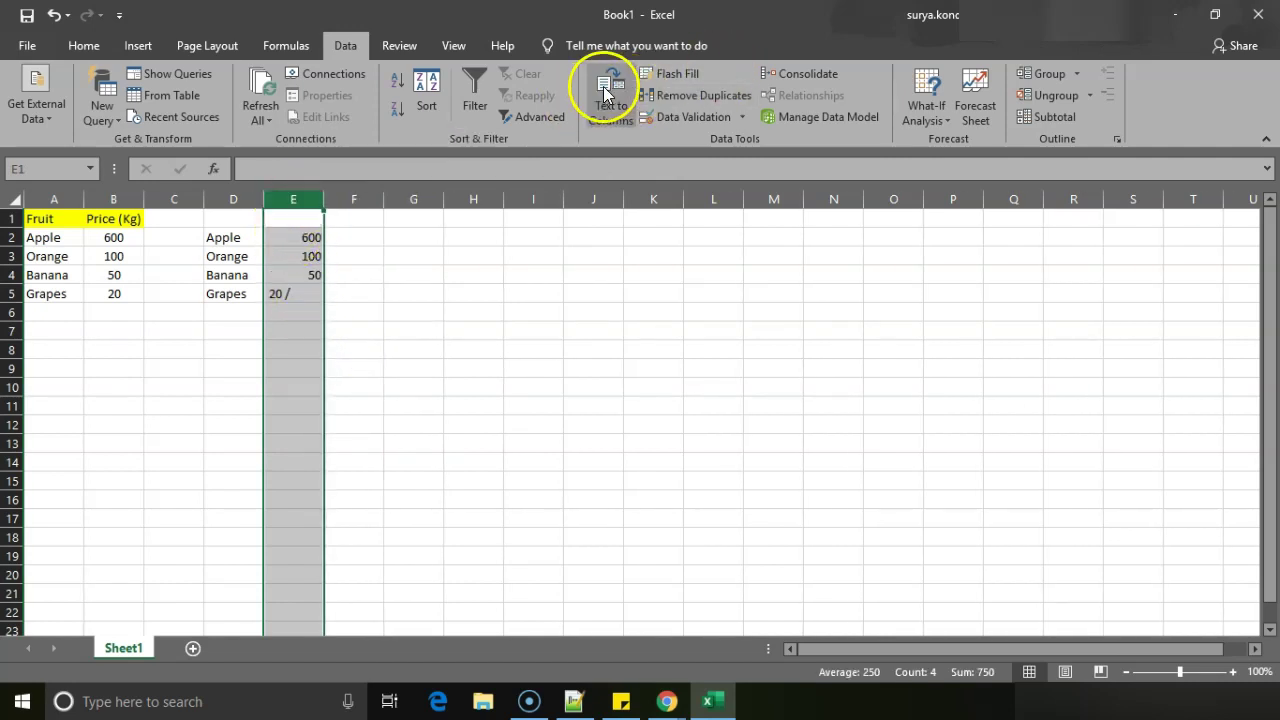
Split the price column with a '/' delimiter to strip the trailing slash from 20.
click(604, 93)
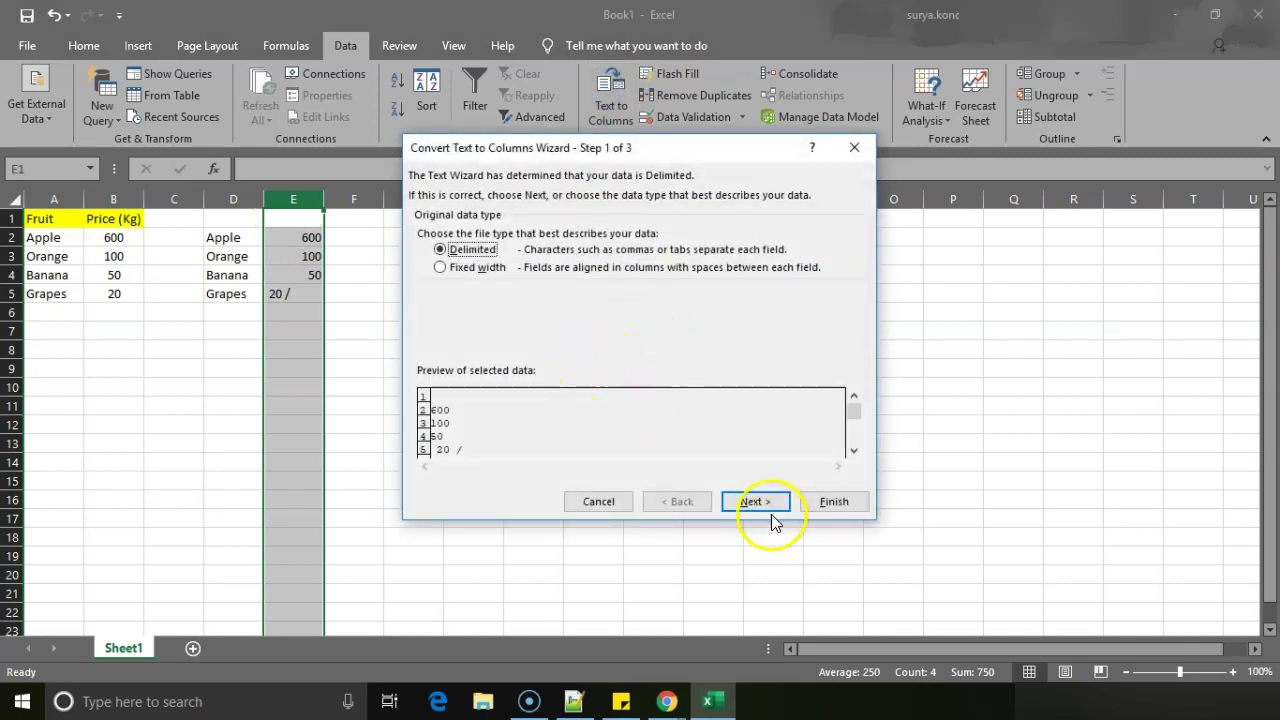
click(756, 501)
click(486, 304)
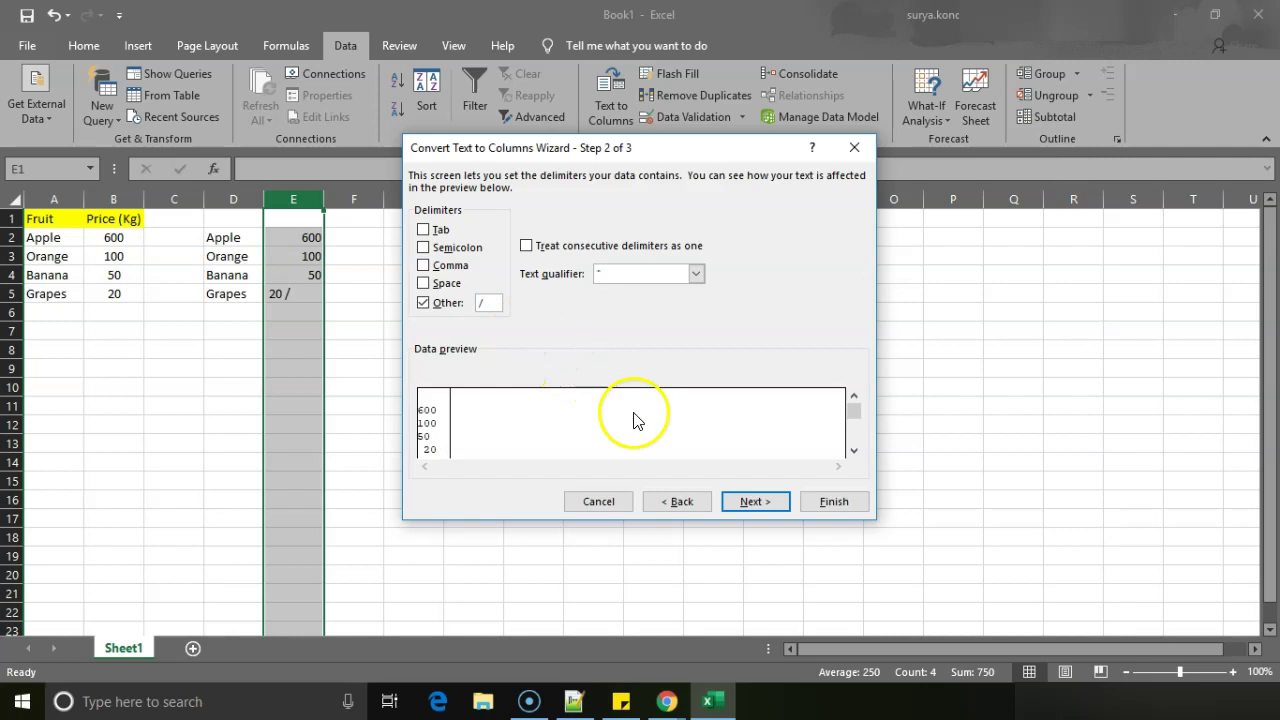
click(750, 501)
click(832, 502)
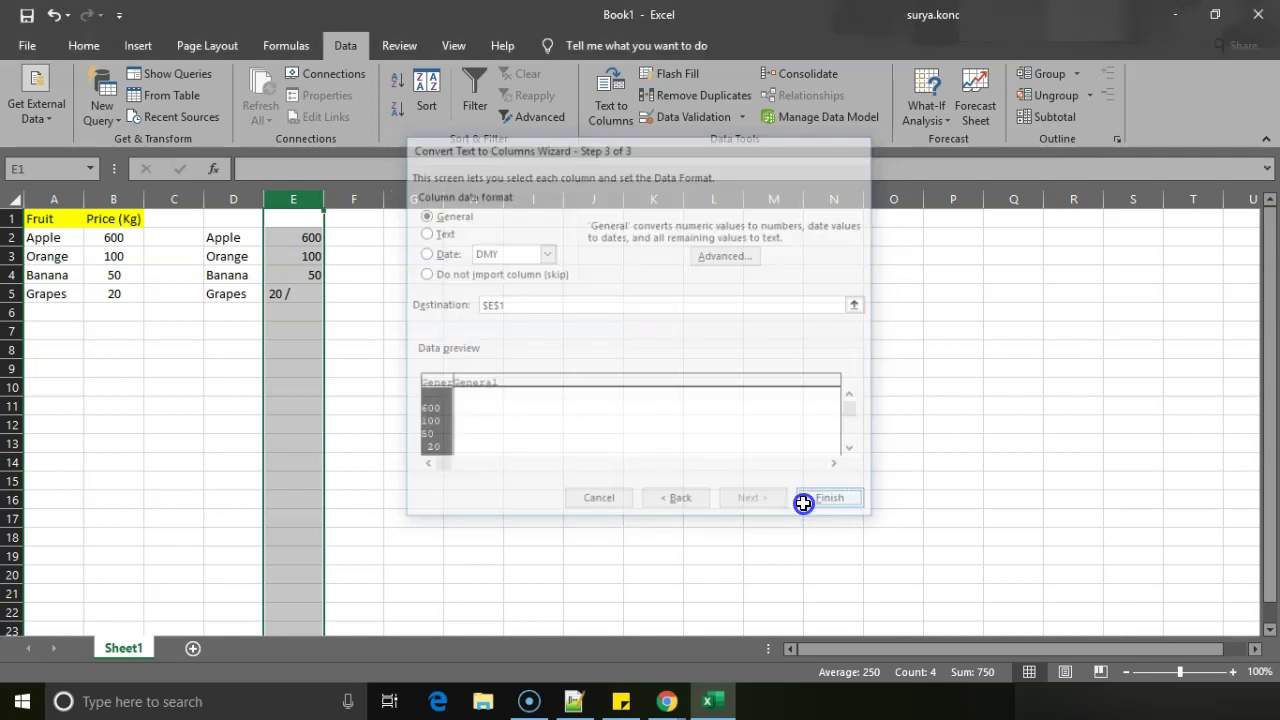
click(240, 252)
click(276, 250)
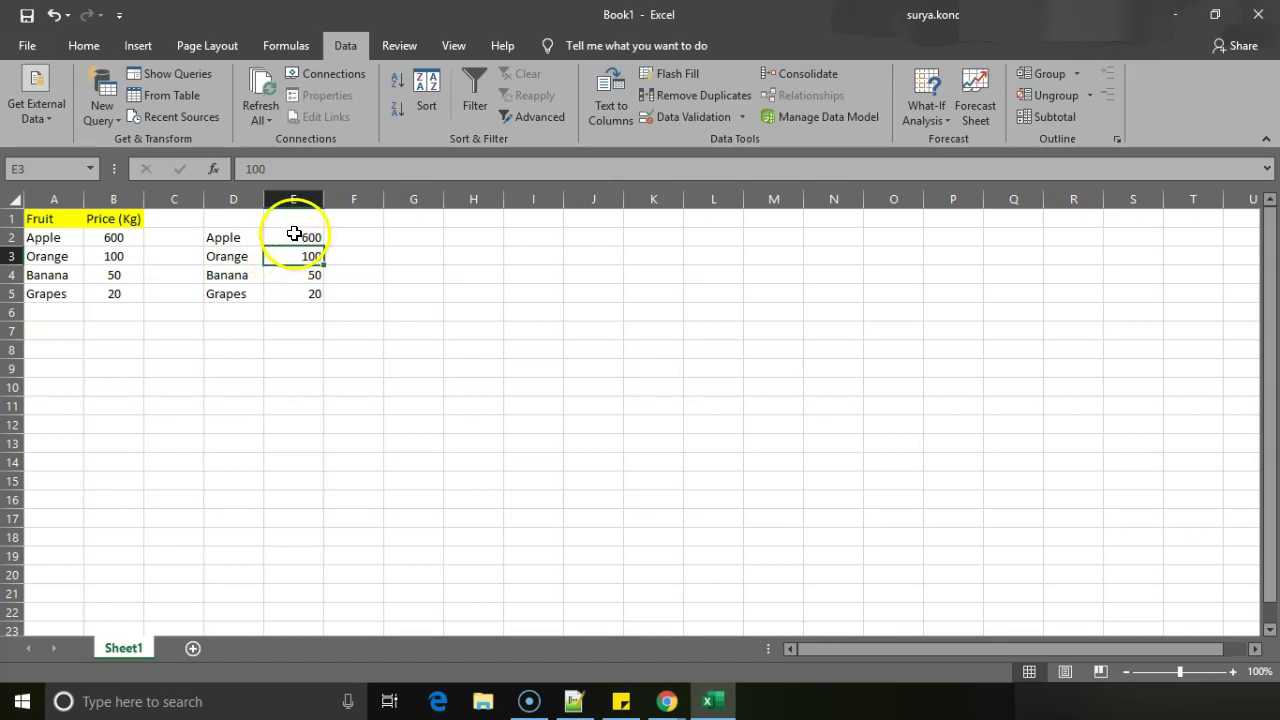
click(611, 100)
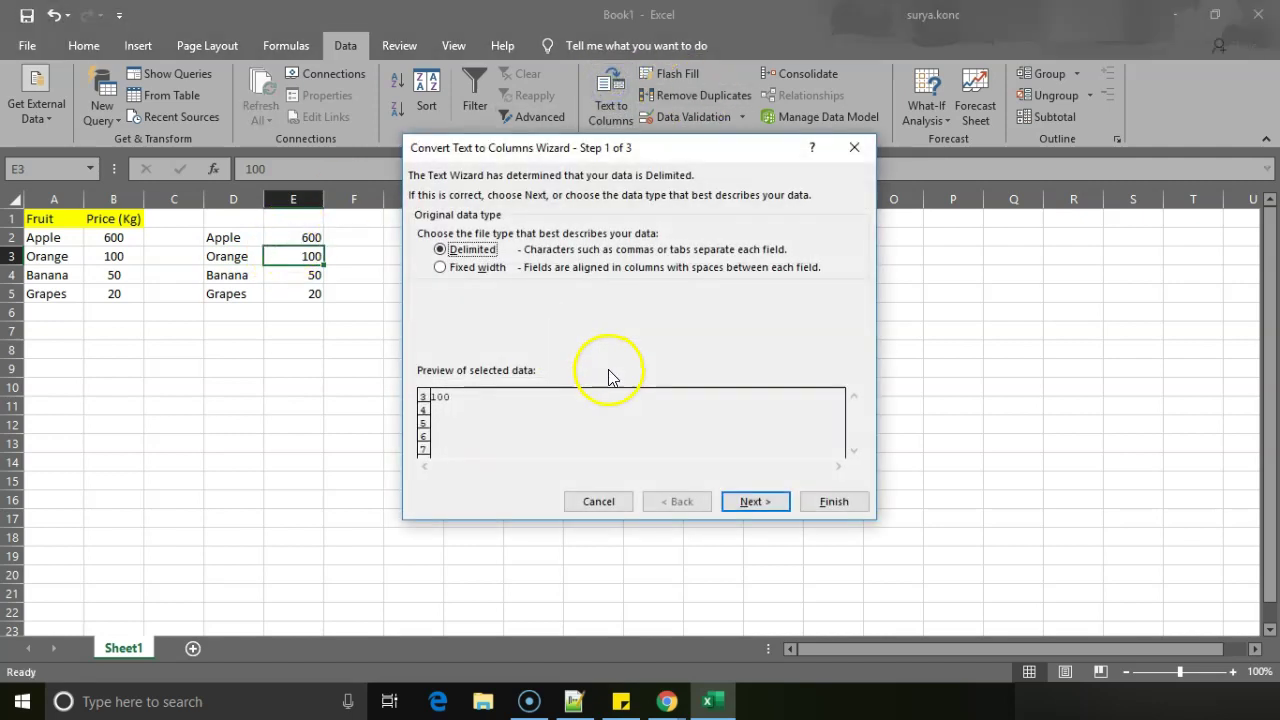
click(755, 501)
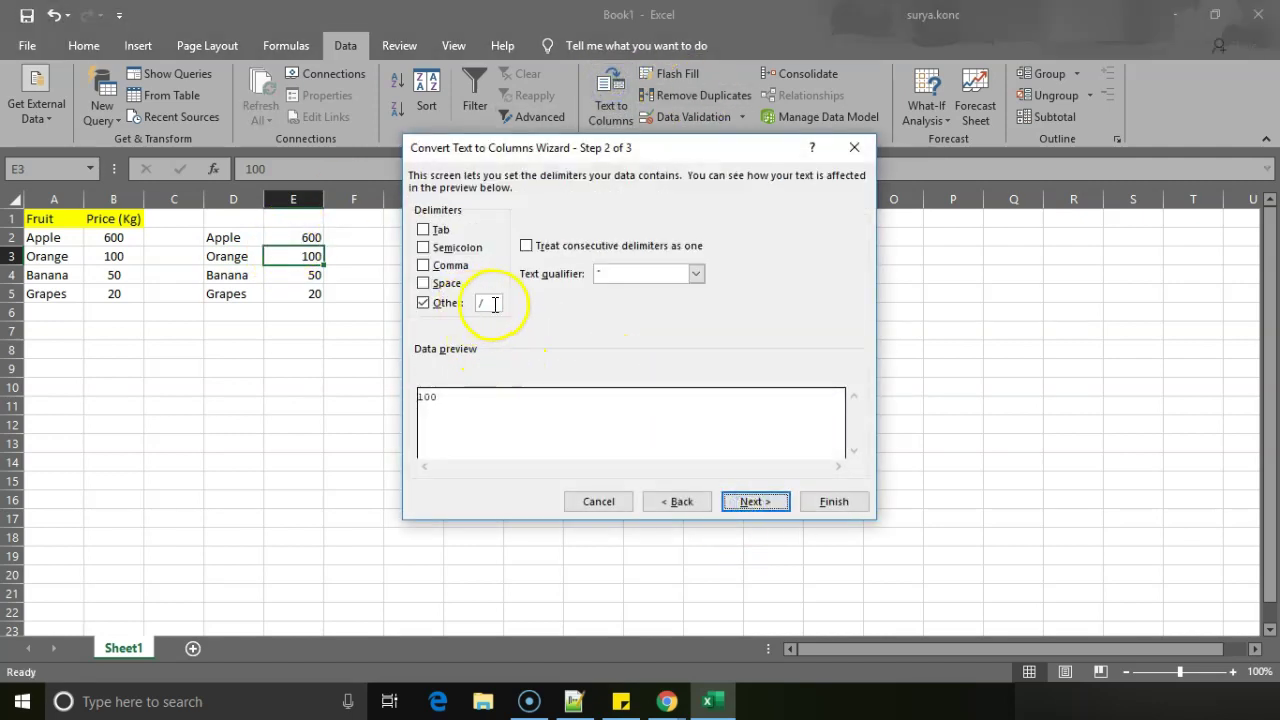
click(495, 304)
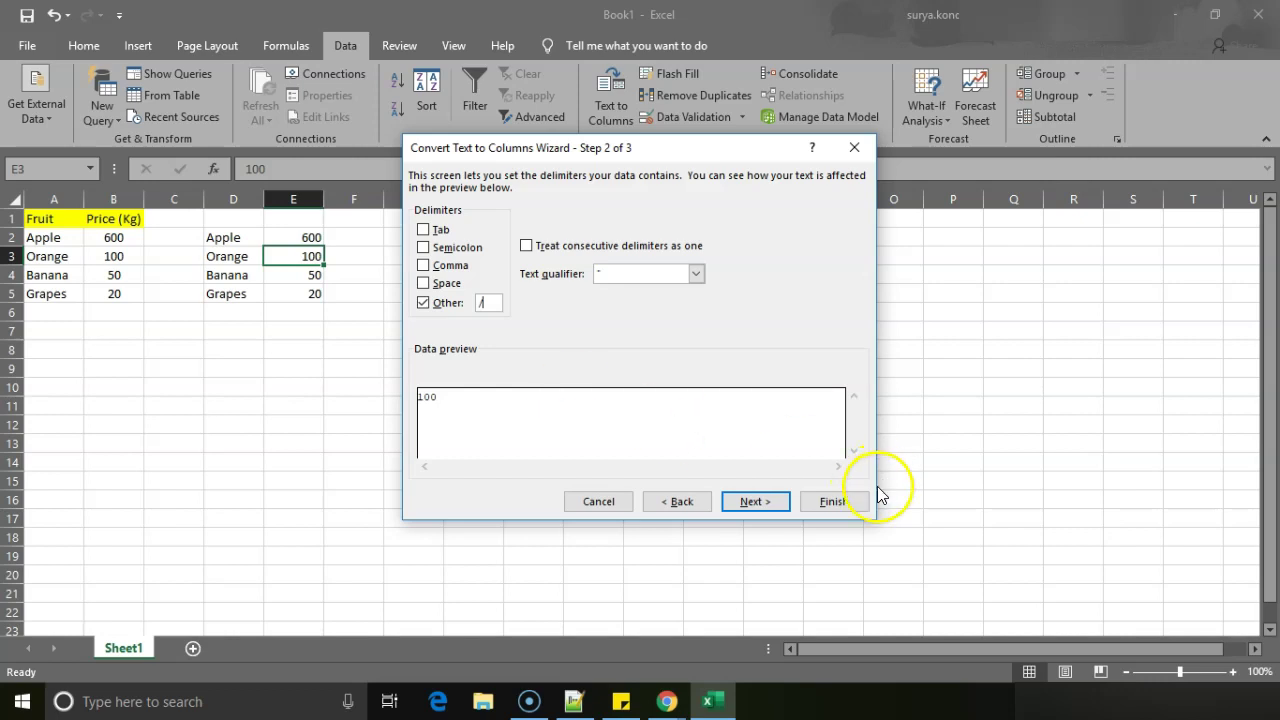
click(854, 147)
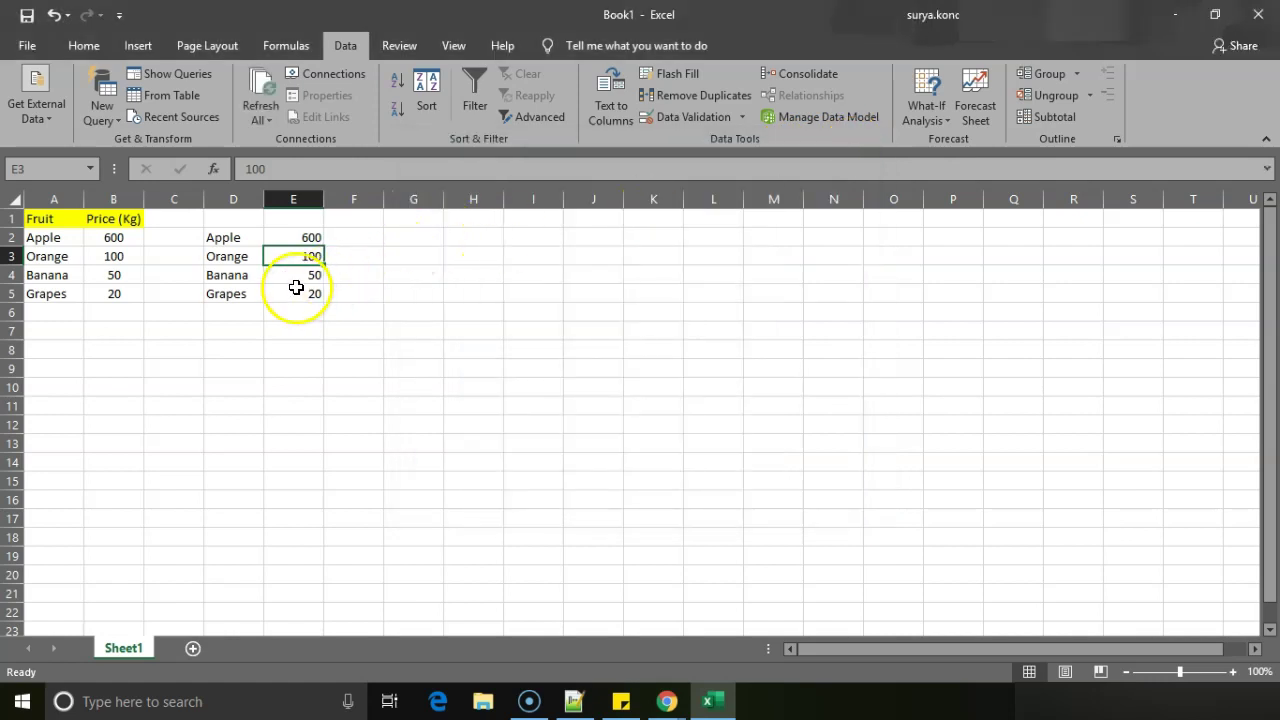
Switch to Notepad++ and copy the five time ranges on lines 1–5.
key(alt+Tab)
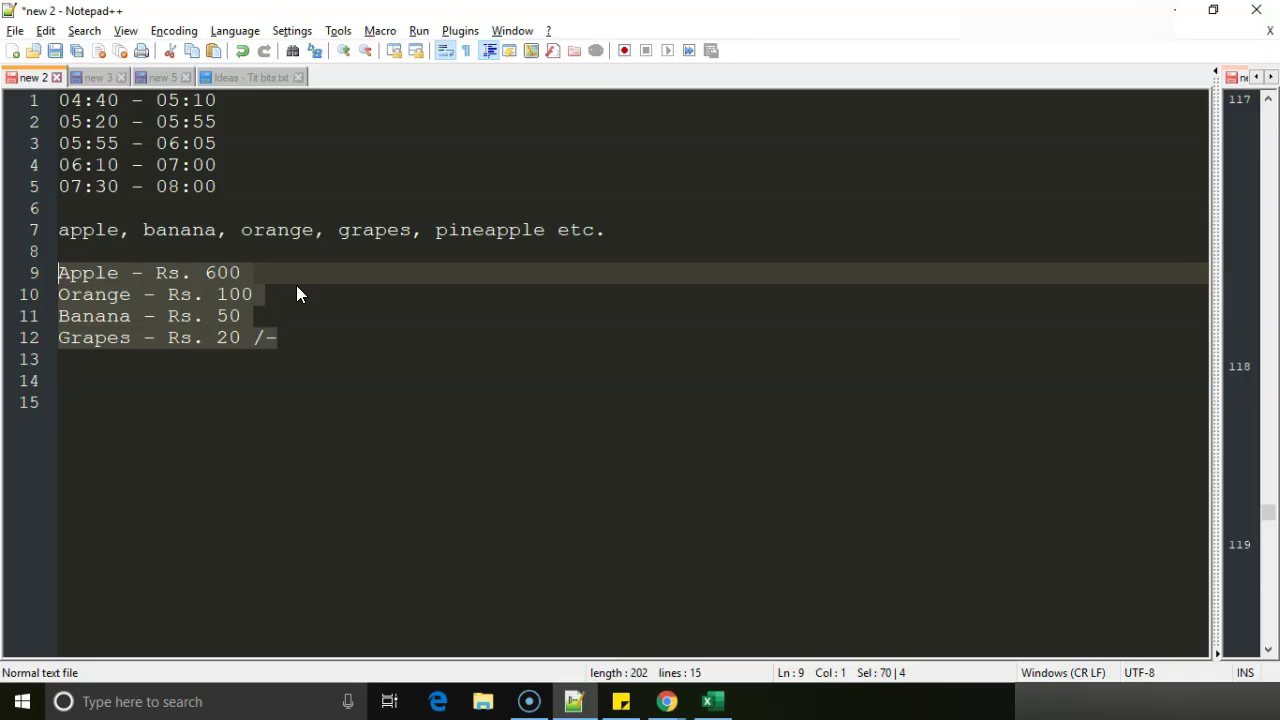
click(243, 163)
key(Down)
key(shift+Up)
key(shift+Up)
key(shift+Up)
key(shift+Up)
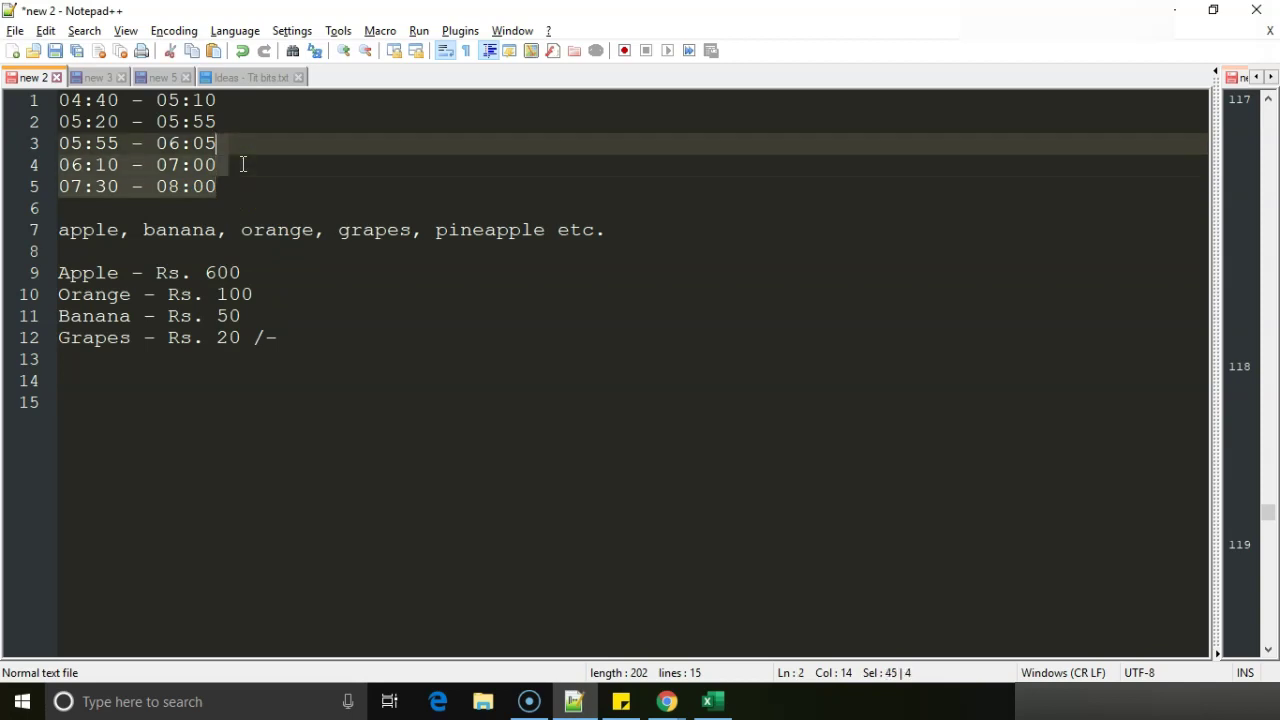
key(shift+Left)
key(shift+Left)
key(shift+Left)
key(shift+Left)
key(shift+Left)
key(shift+Left)
key(shift+Left)
key(shift+Left)
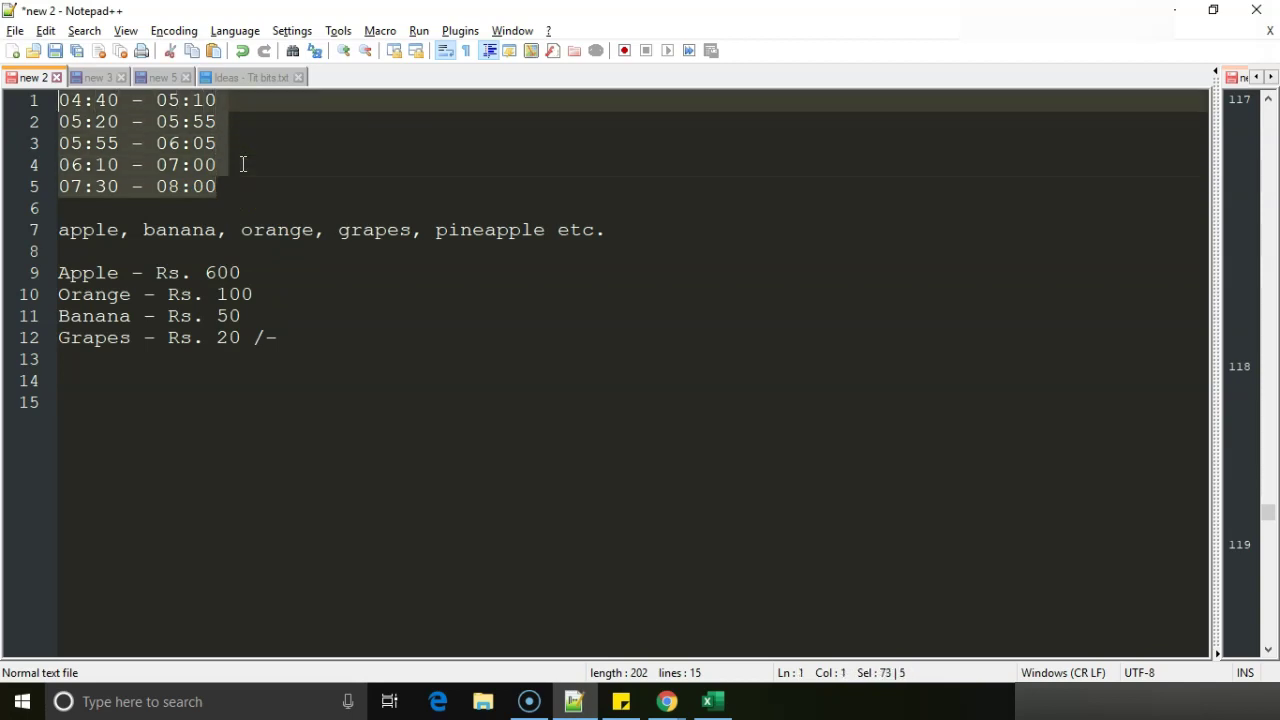
Paste the five time ranges into D9:D13 and autofit column D.
key(alt+Tab)
key(Down)
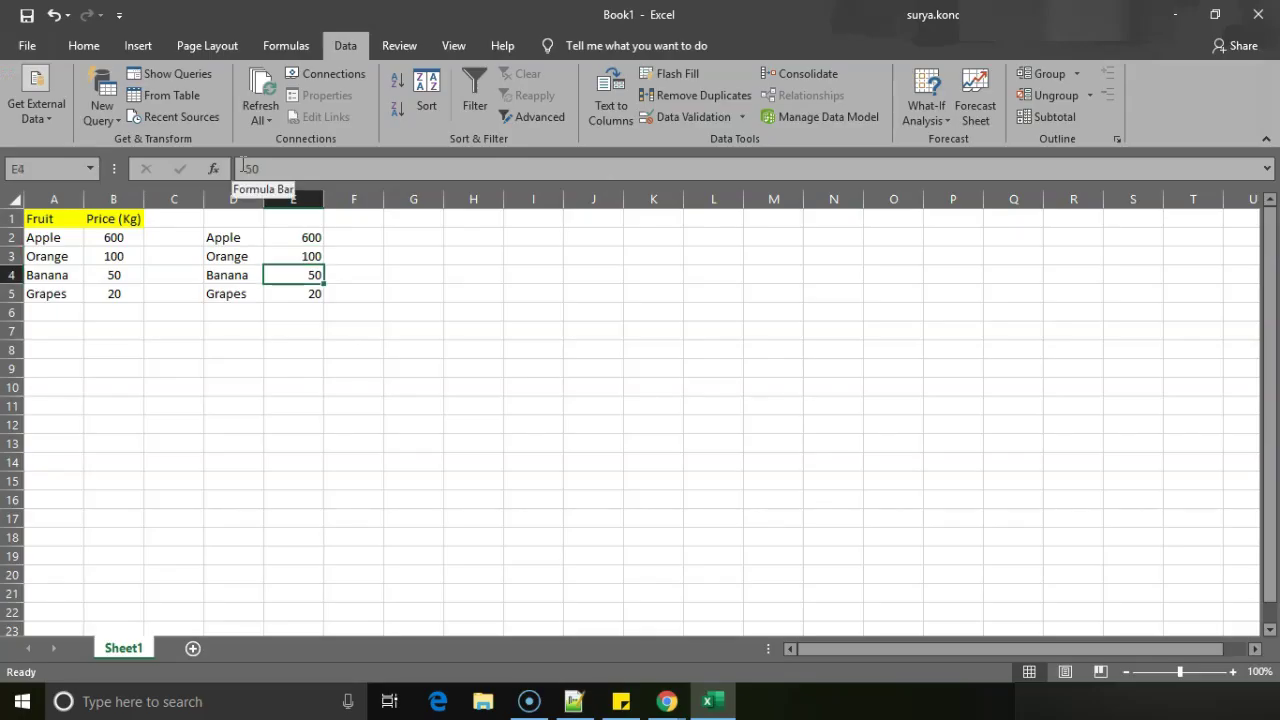
key(Down)
key(Down)
key(Down)
key(Down)
key(Down)
key(Left)
text(04:40 - 05:10 05:20 - 05:55 05:55 - 06:05 06:10 - 07:00 07:30 - 08:00)
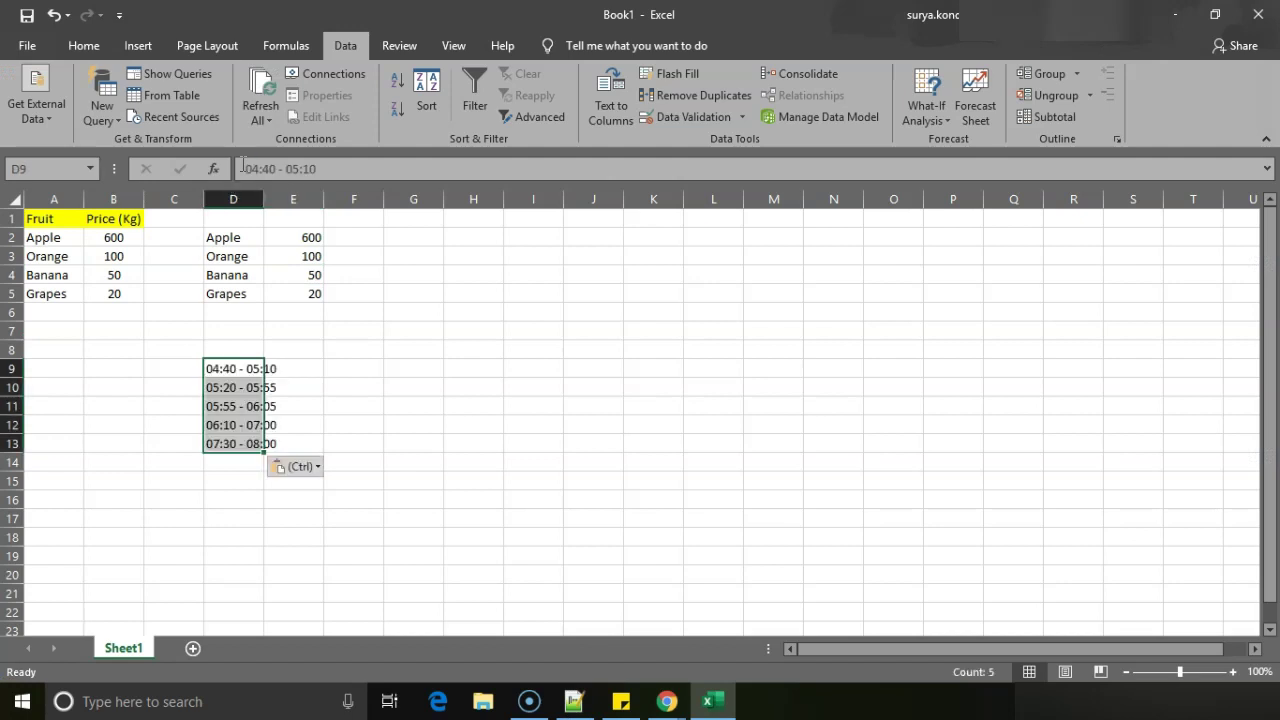
double_click(263, 199)
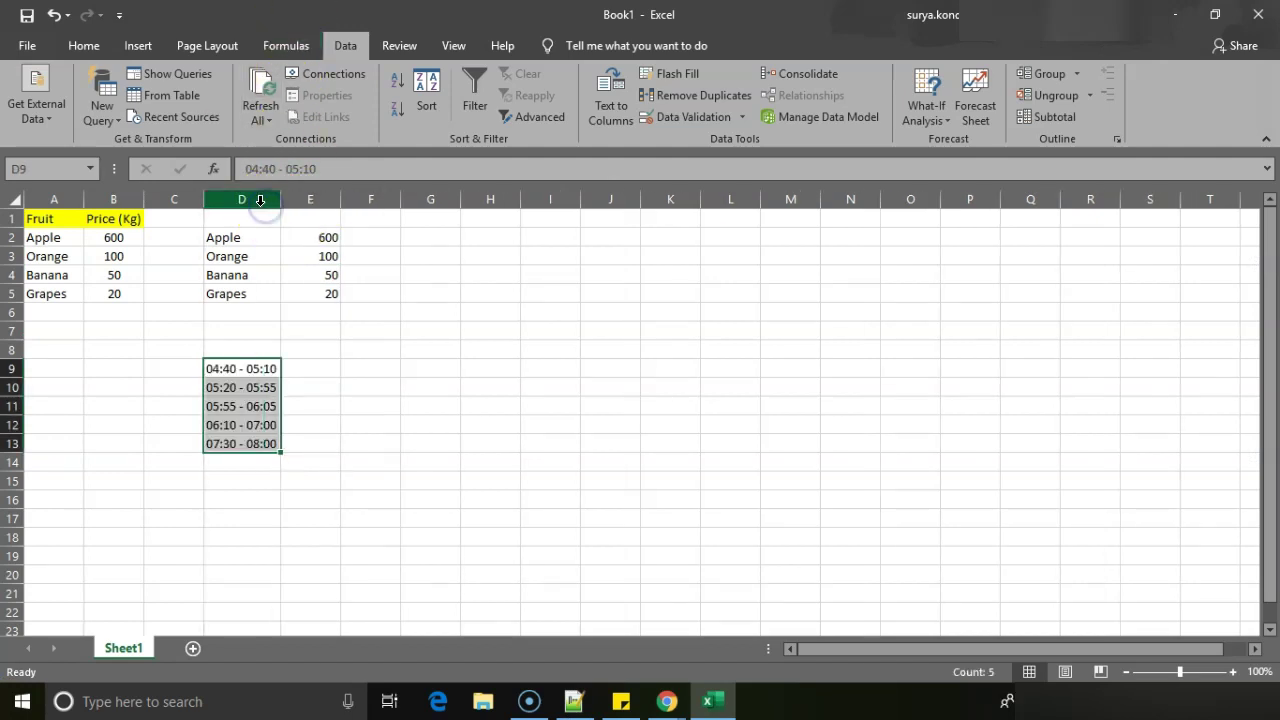
Split column D's time ranges with a custom delimiter into start (D9:D13) and end times (E9:E13).
click(243, 201)
click(610, 100)
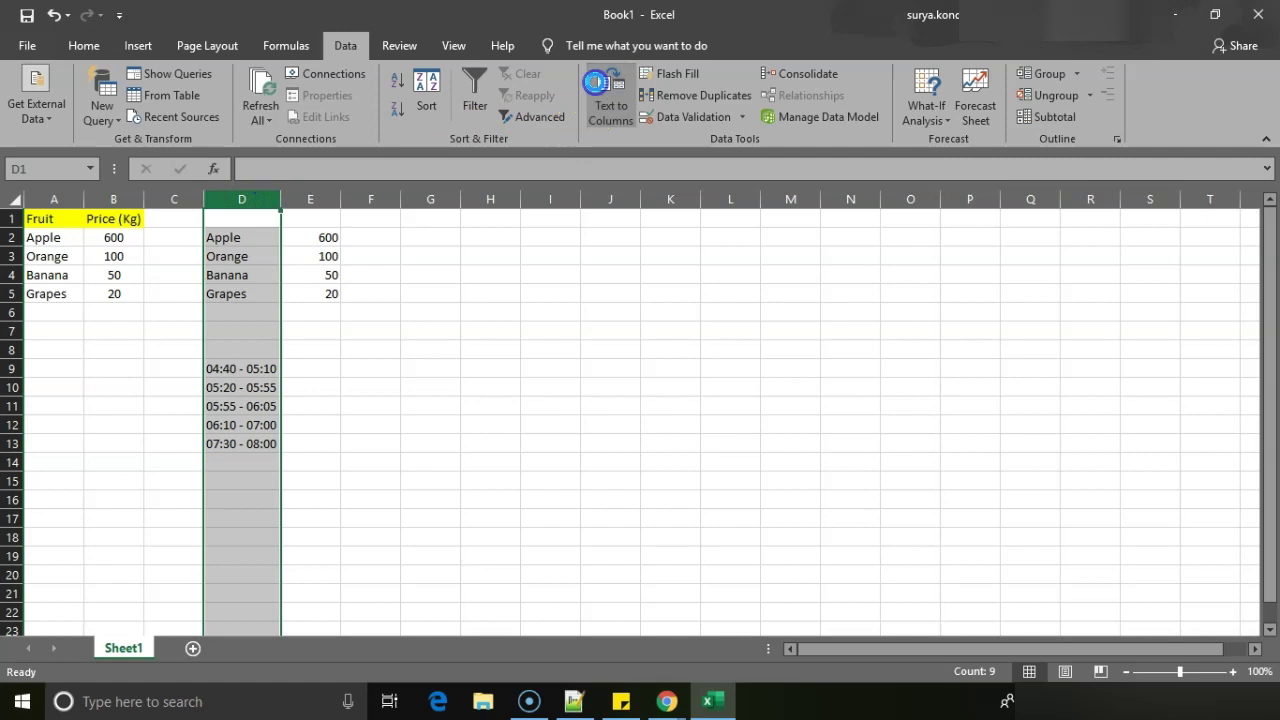
click(752, 500)
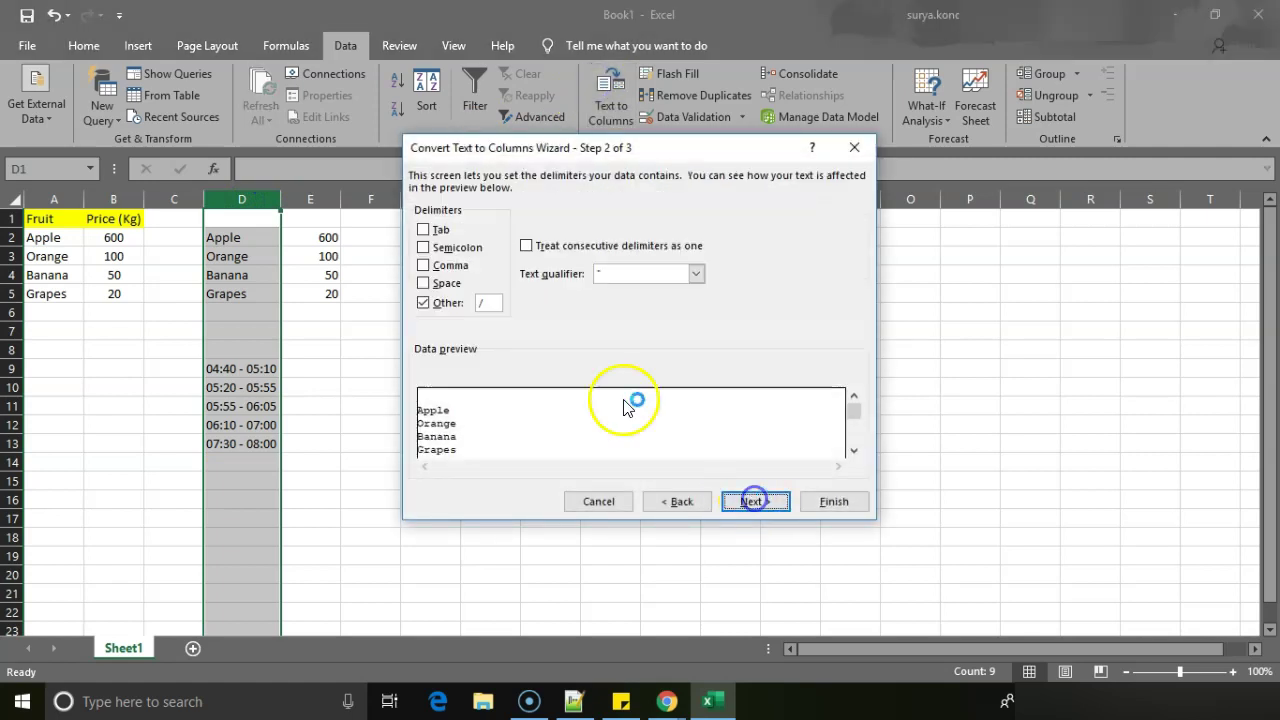
click(495, 303)
text(/)
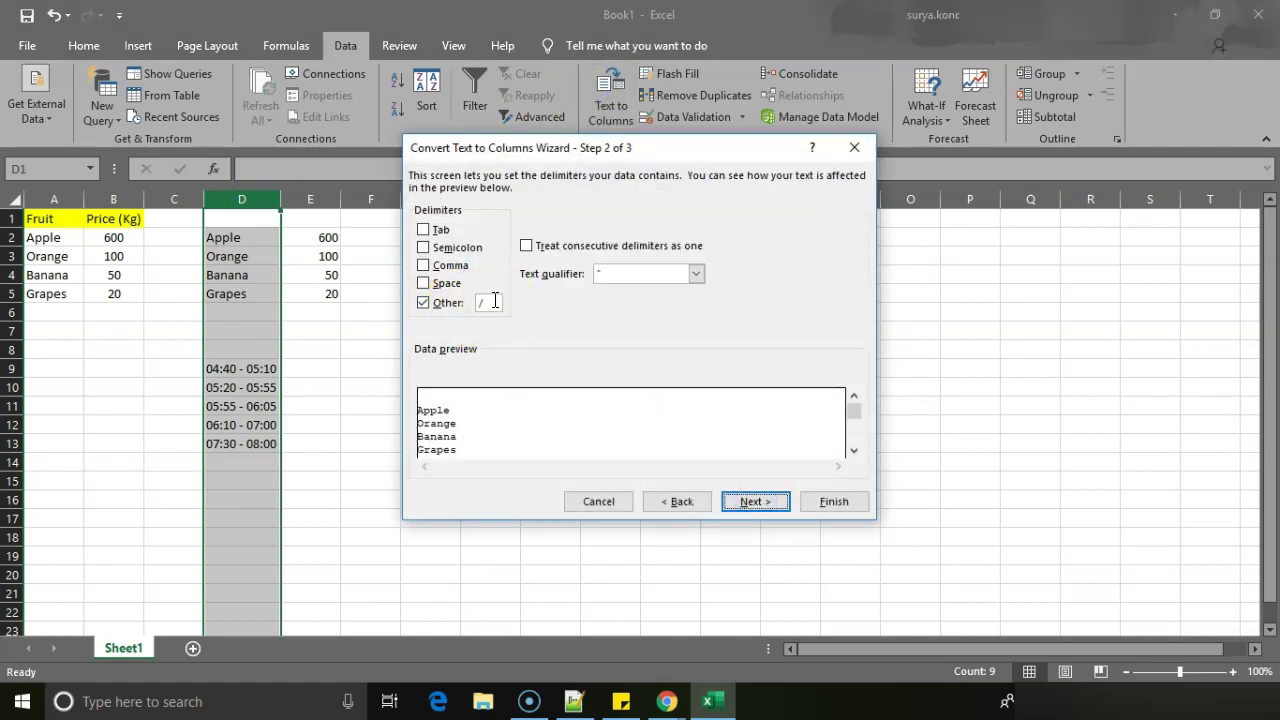
click(748, 501)
click(831, 502)
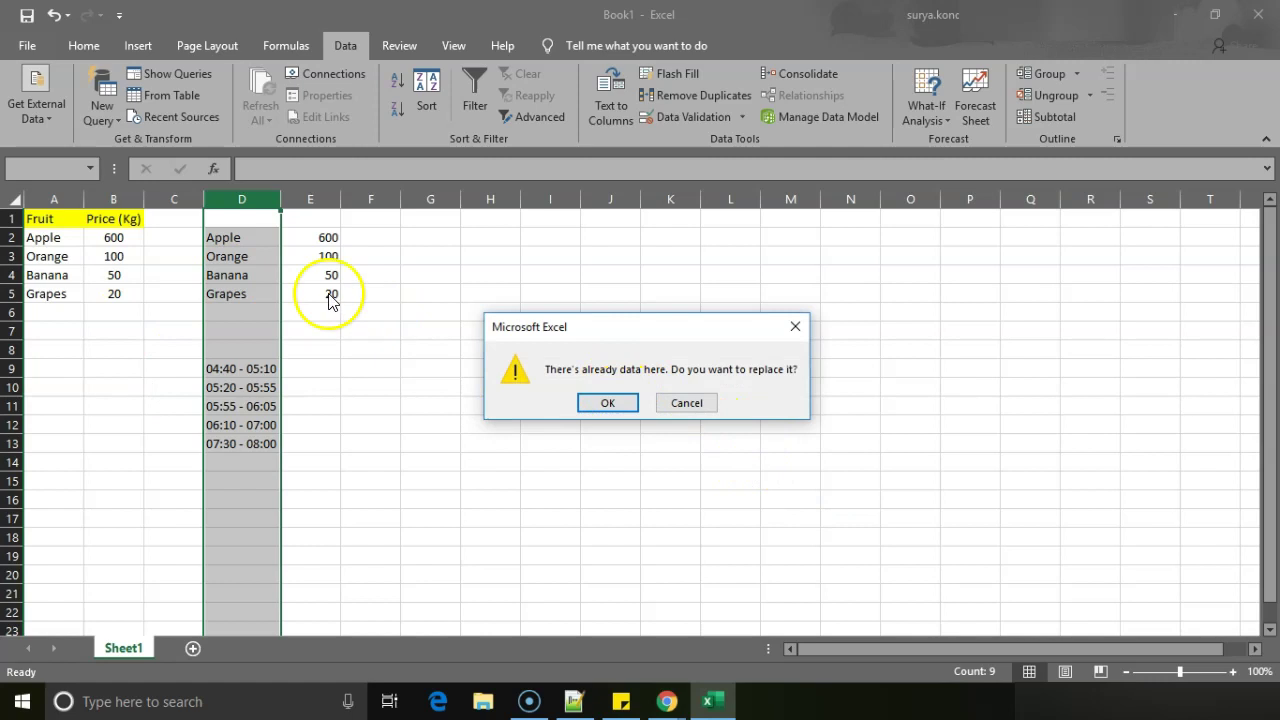
click(612, 404)
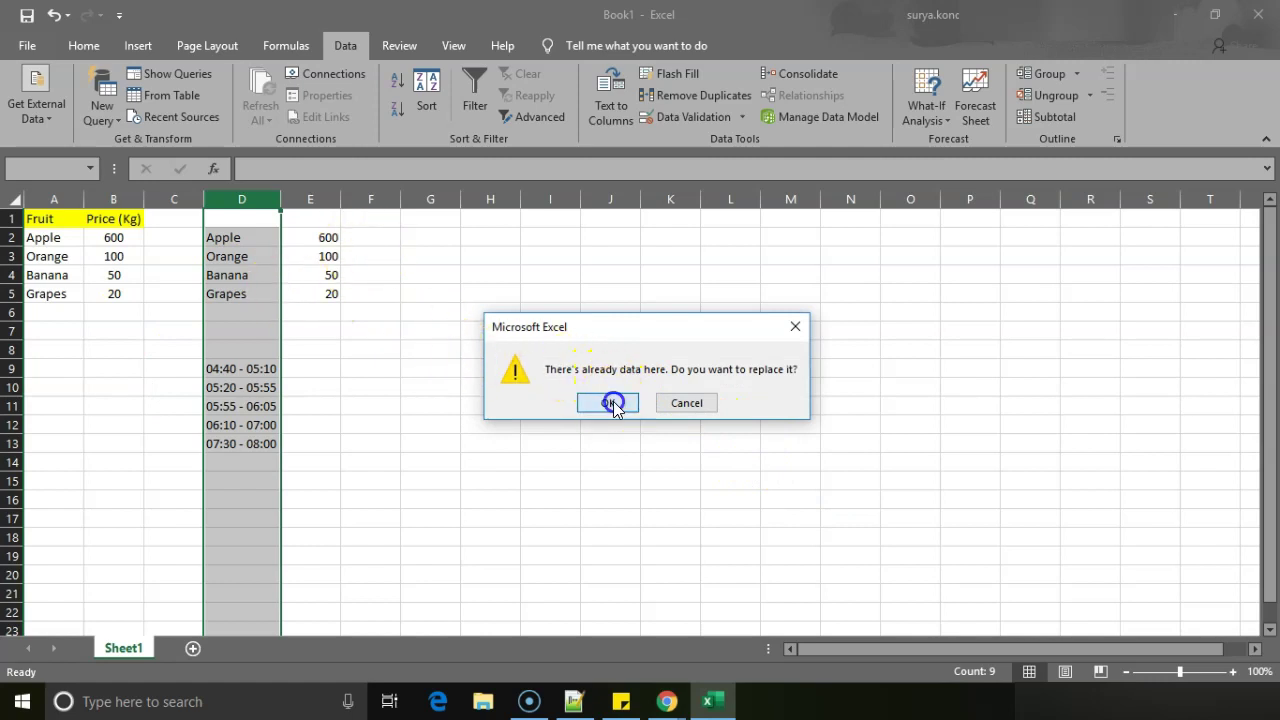
click(295, 408)
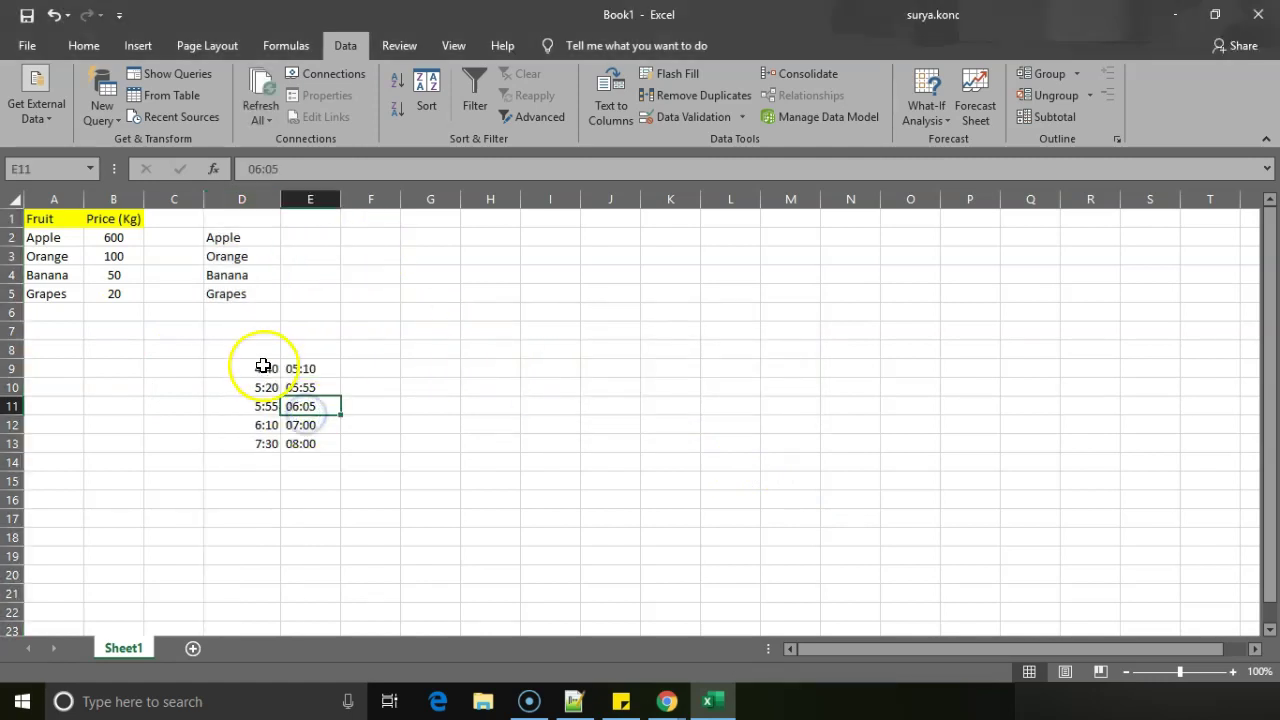
click(266, 368)
click(302, 368)
key(Right)
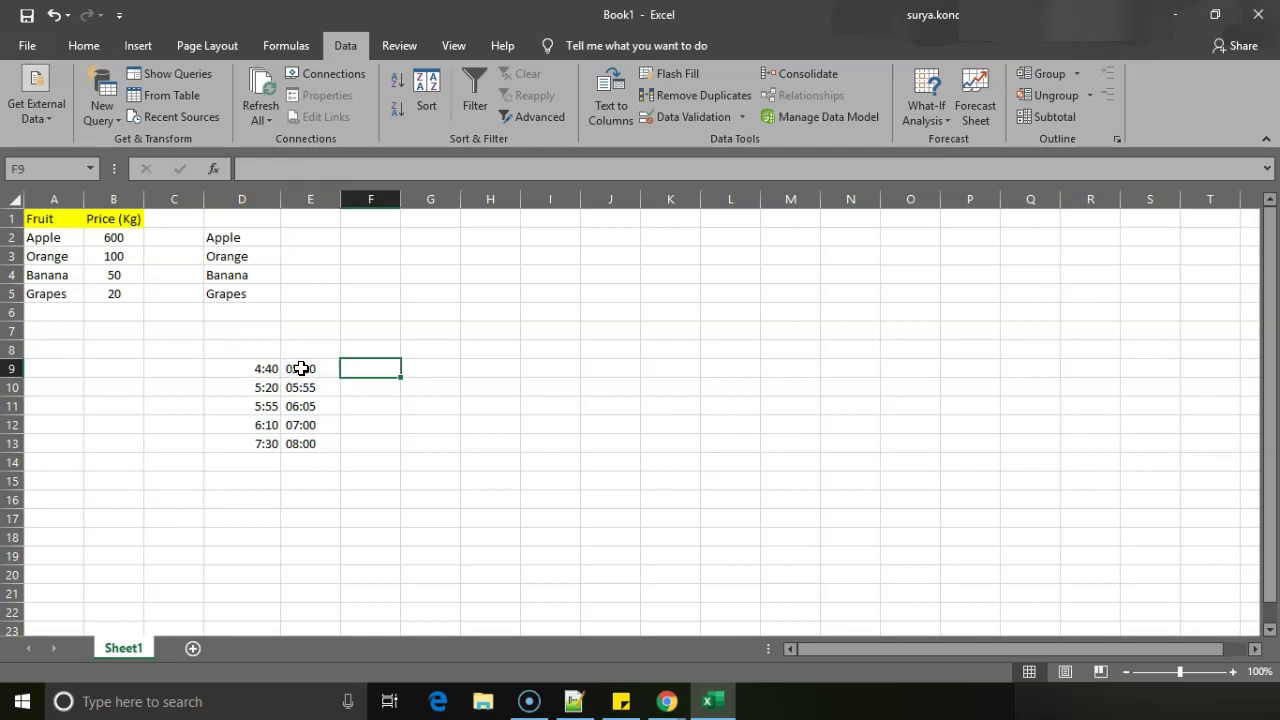
text(=)
click(299, 368)
click(266, 368)
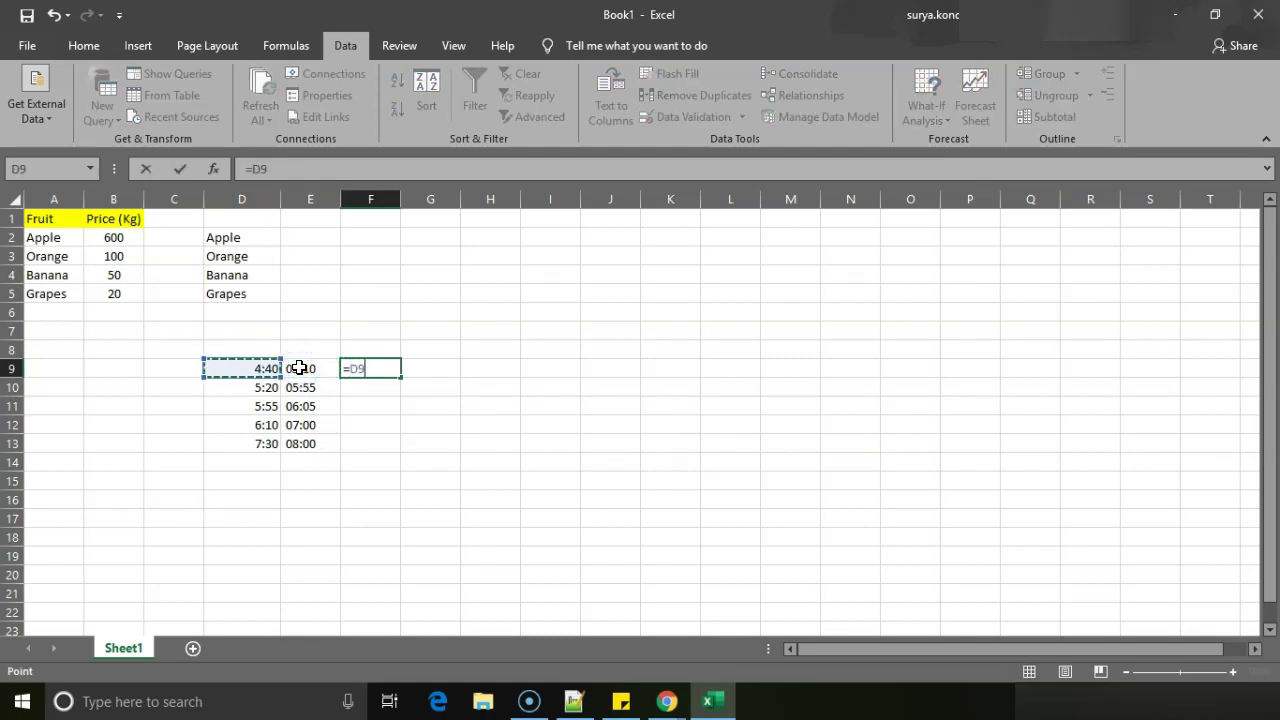
click(299, 368)
text(-)
click(299, 368)
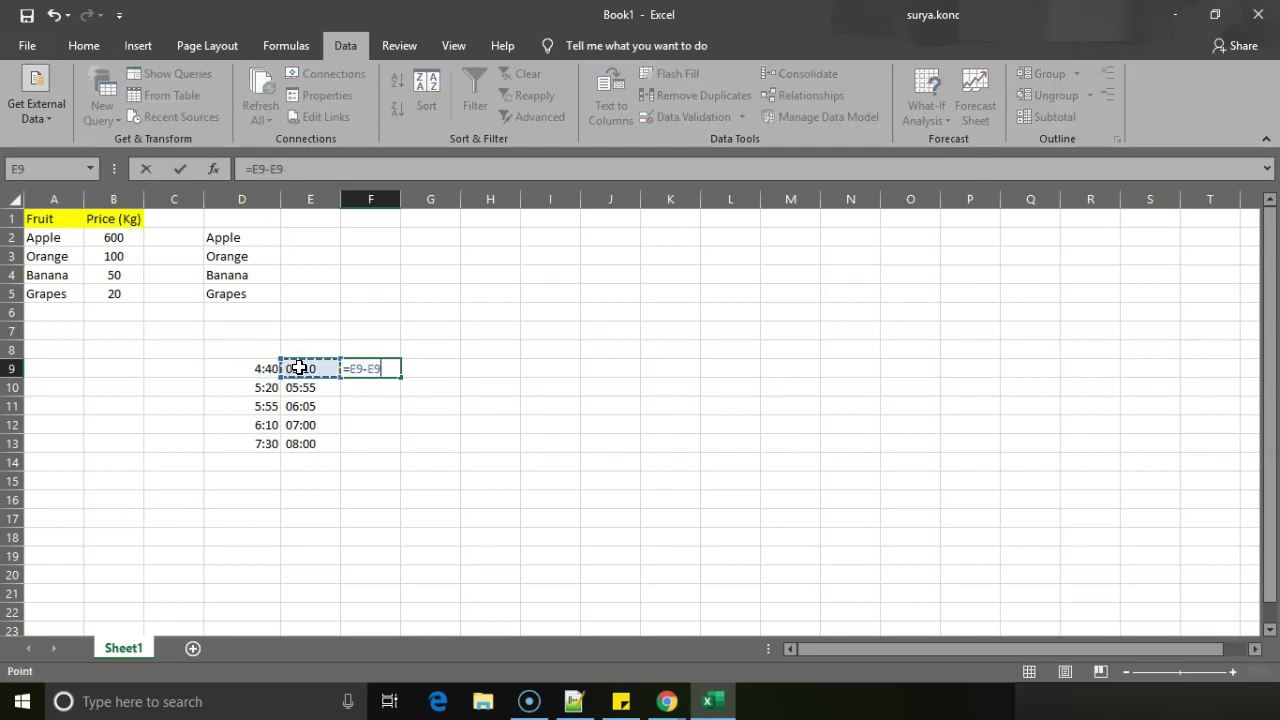
key(Left)
key(Return)
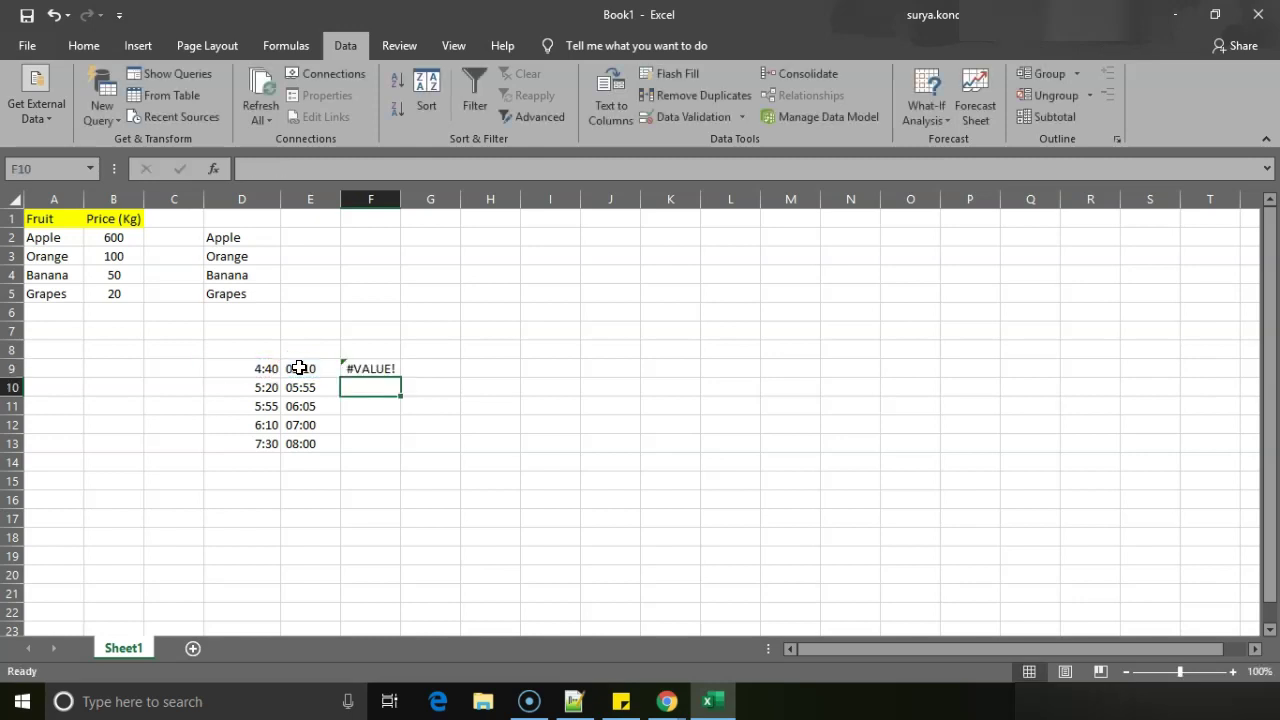
key(Up)
drag(400, 199, 395, 199)
click(371, 369)
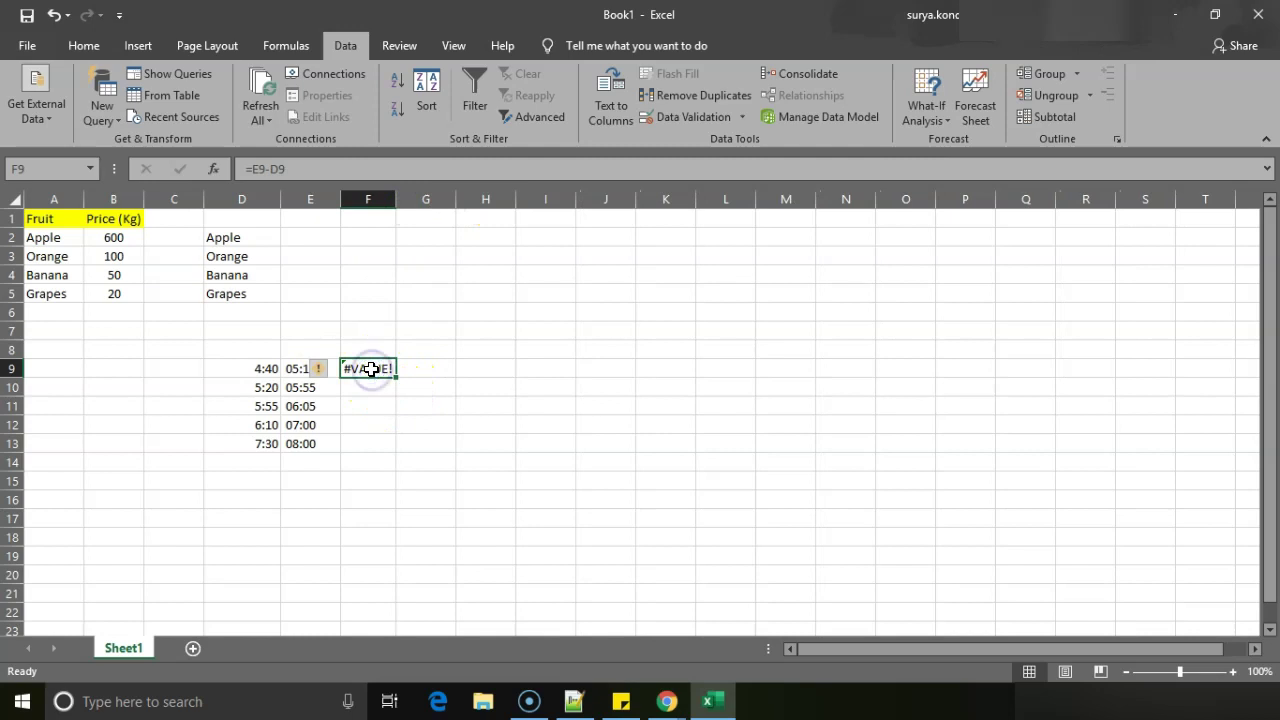
key(Left)
key(Right)
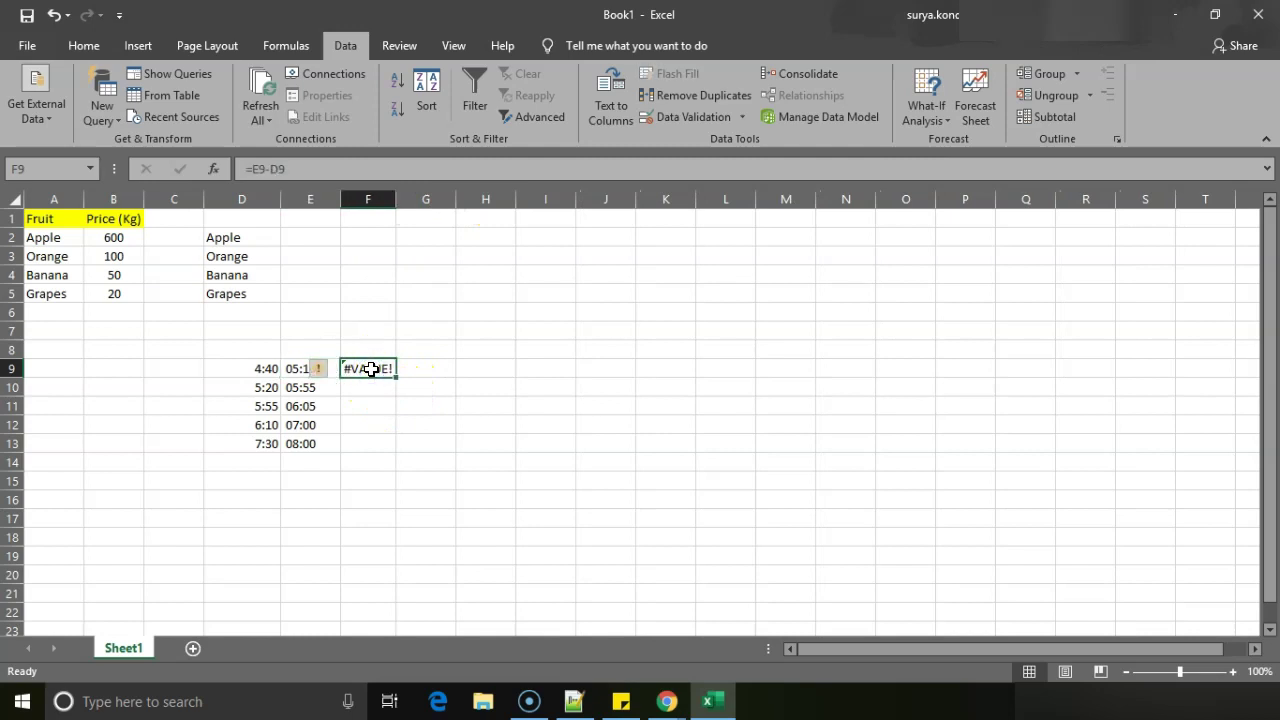
click(320, 370)
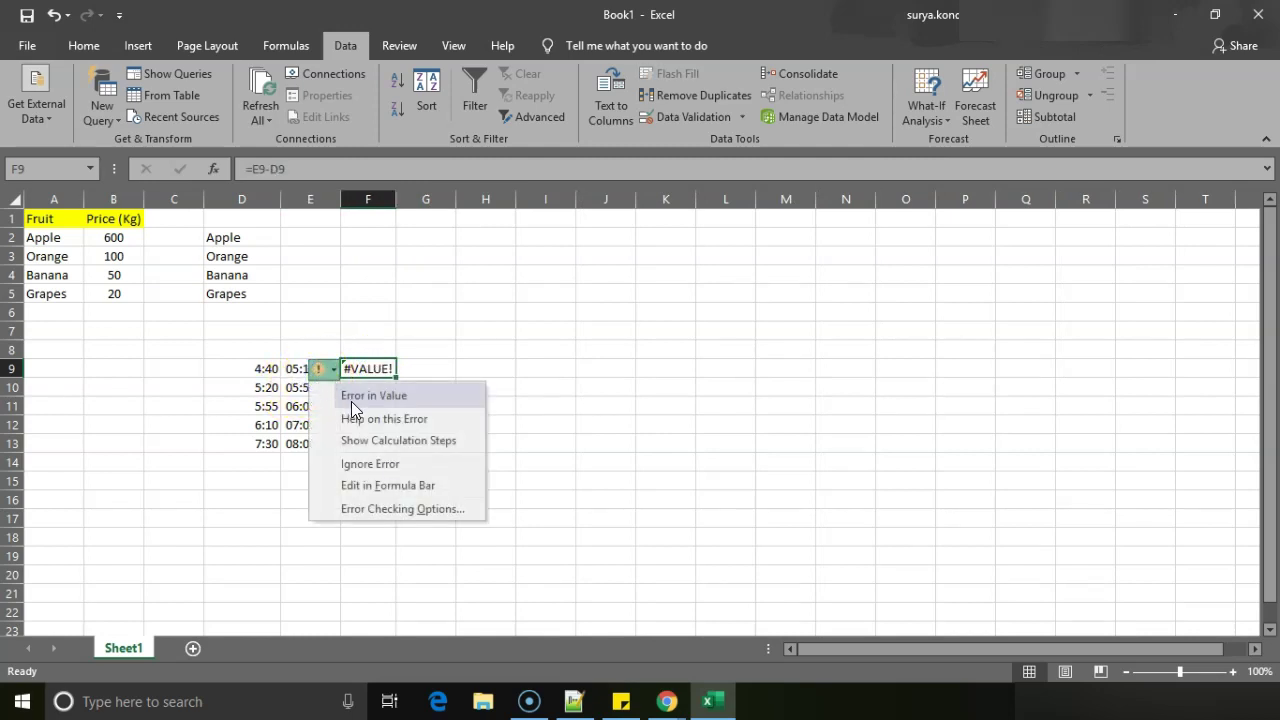
click(256, 367)
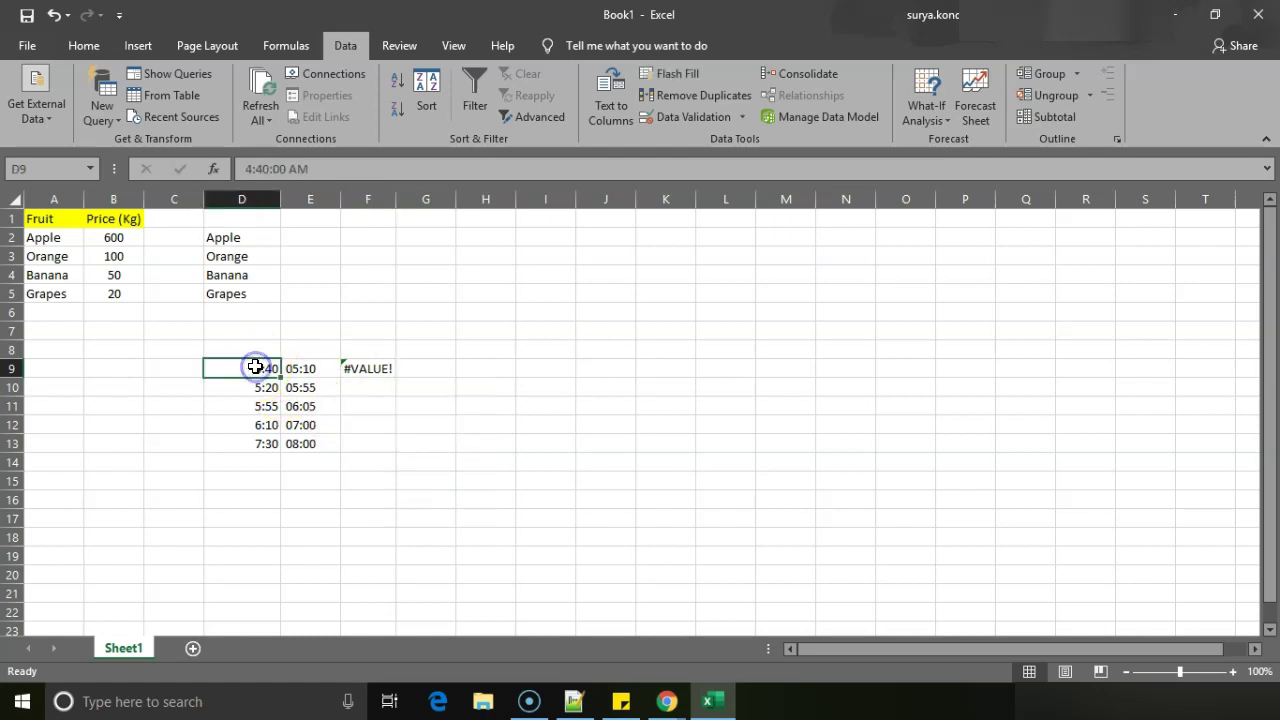
key(Right)
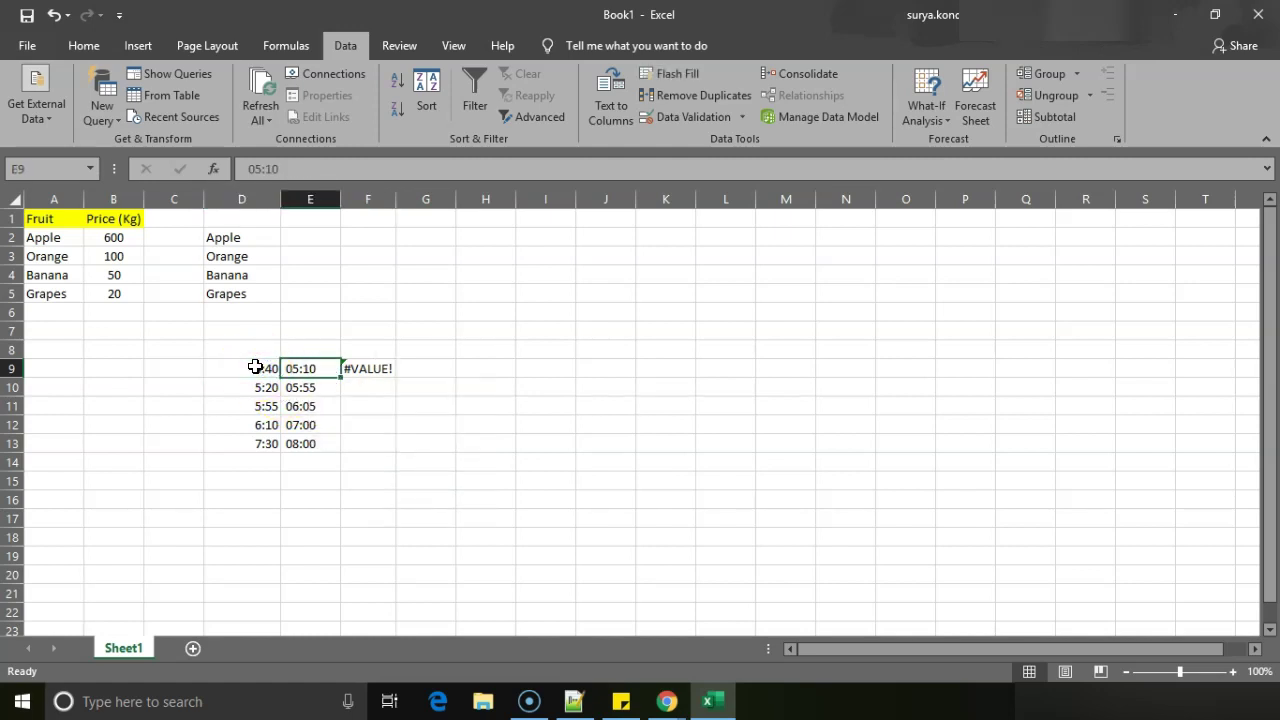
key(Down)
key(Left)
key(Up)
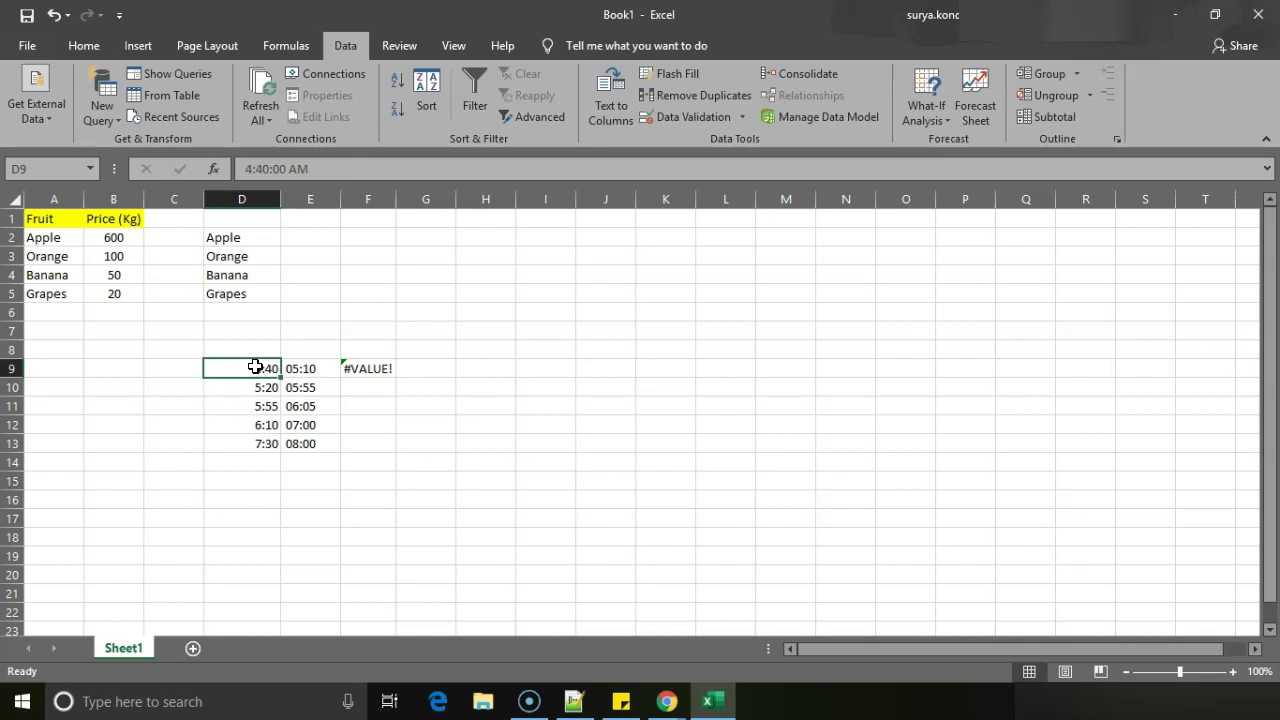
key(Right)
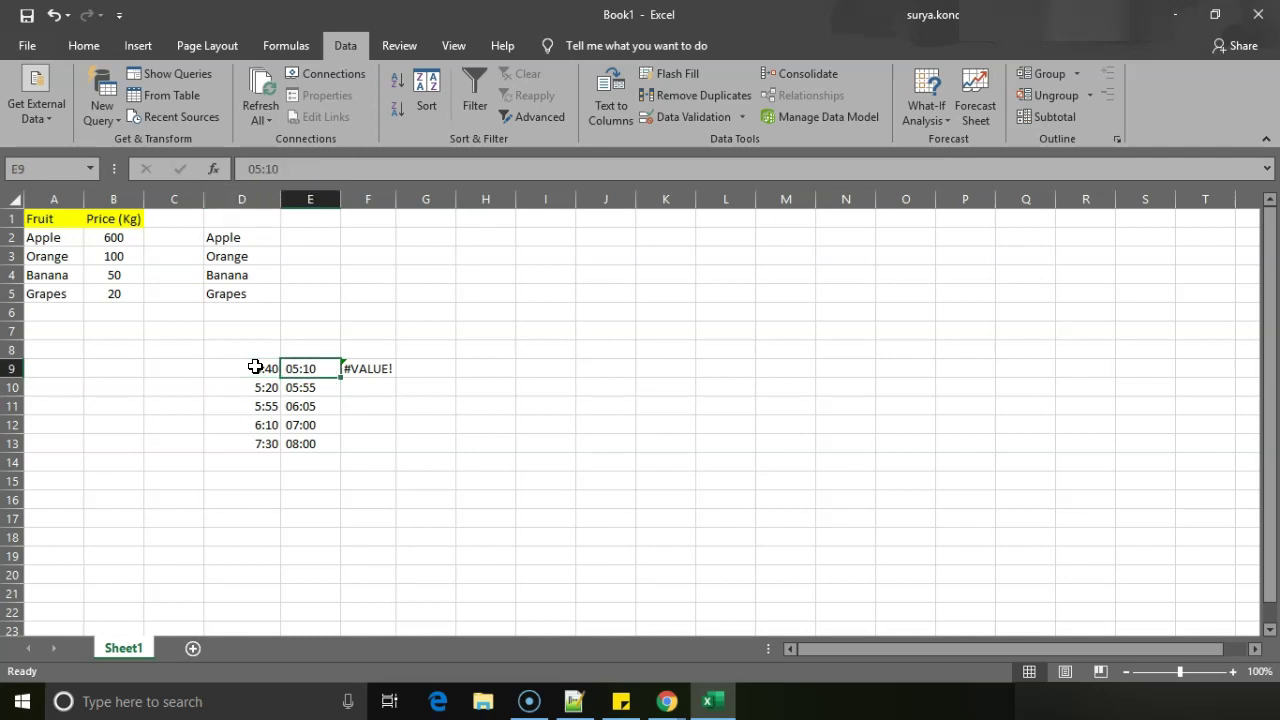
Apply the Time number format to all of column E via Format Cells.
click(328, 198)
right_click(322, 391)
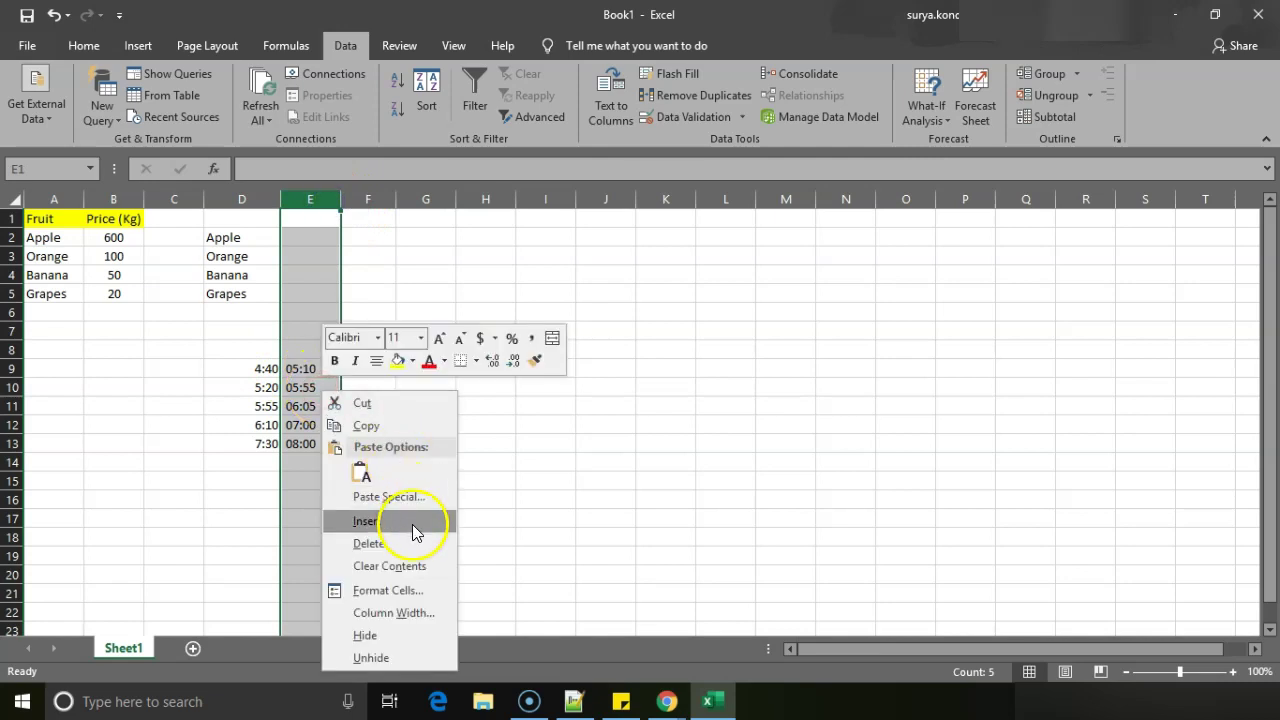
click(405, 592)
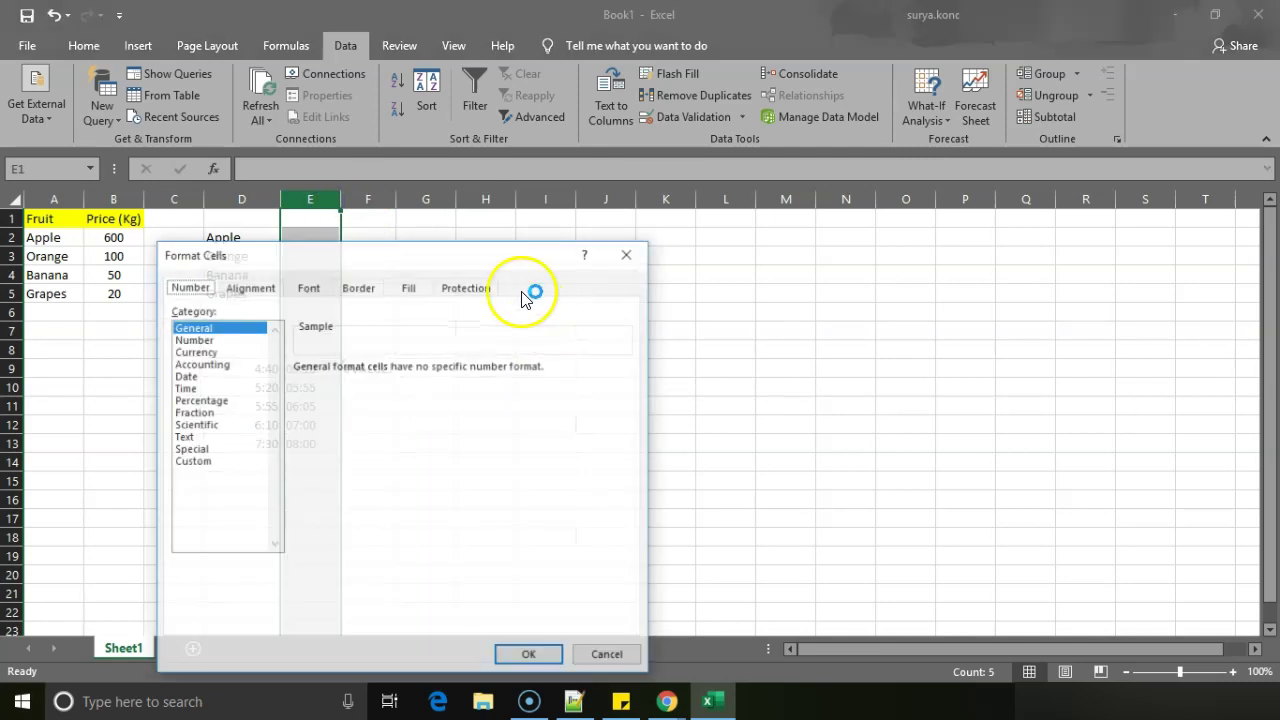
click(203, 389)
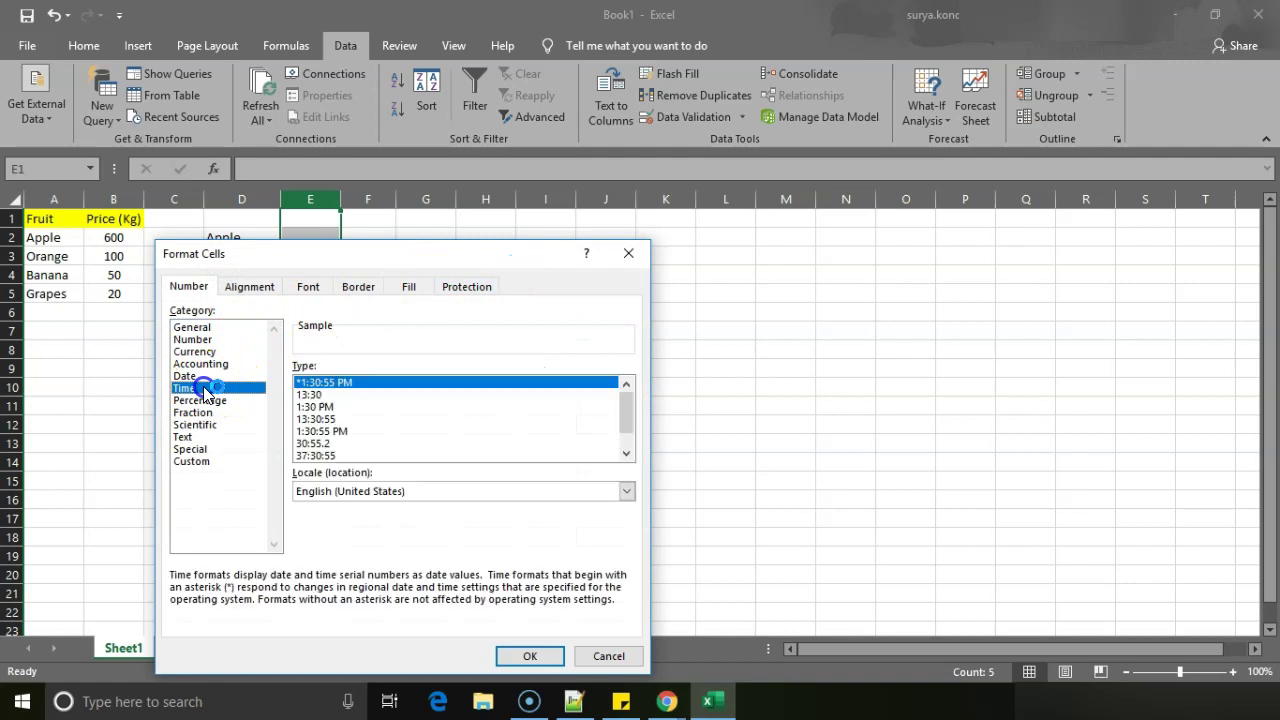
click(543, 656)
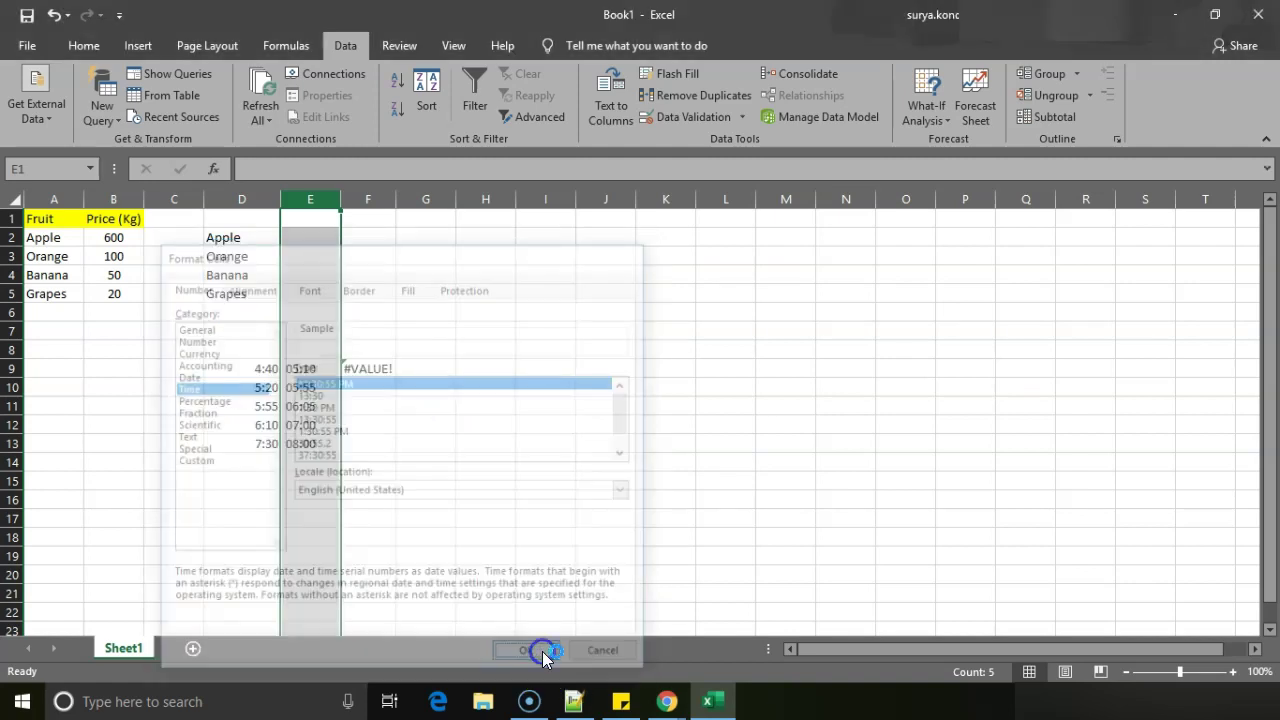
Inspect F9's #VALUE! against the times in D9 and E9.
click(366, 371)
key(Left)
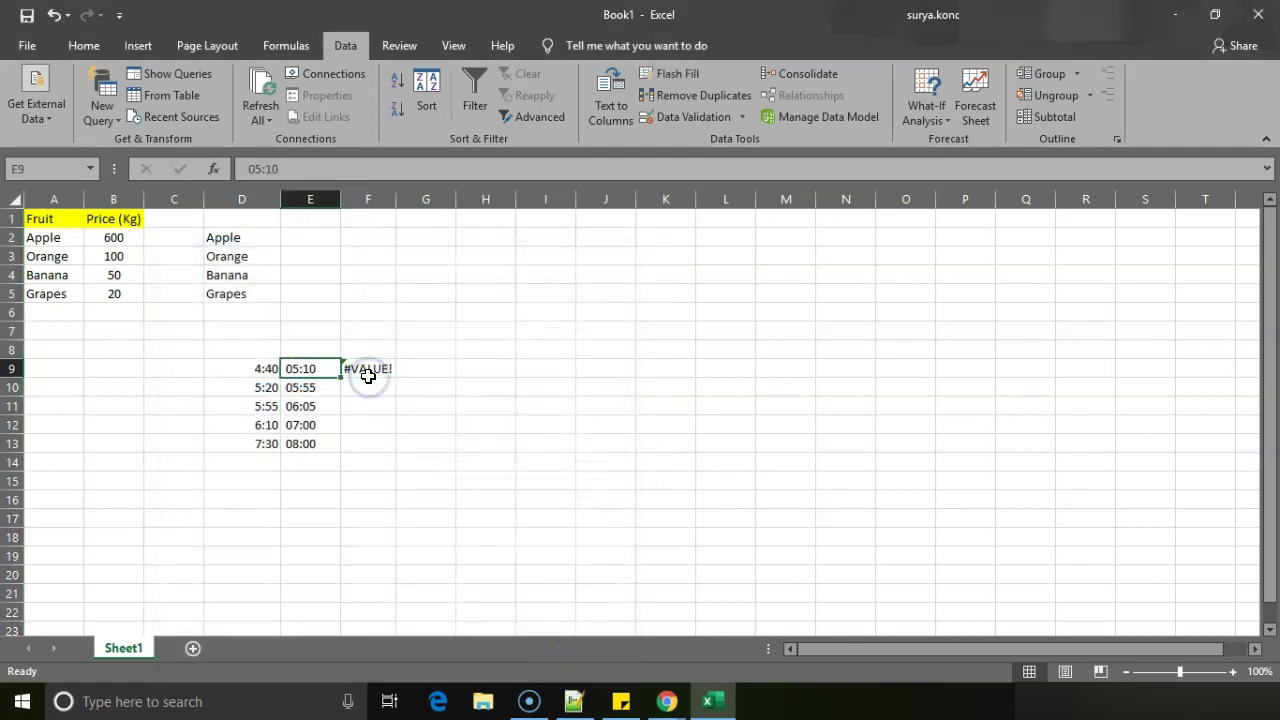
key(Left)
key(Right)
key(Left)
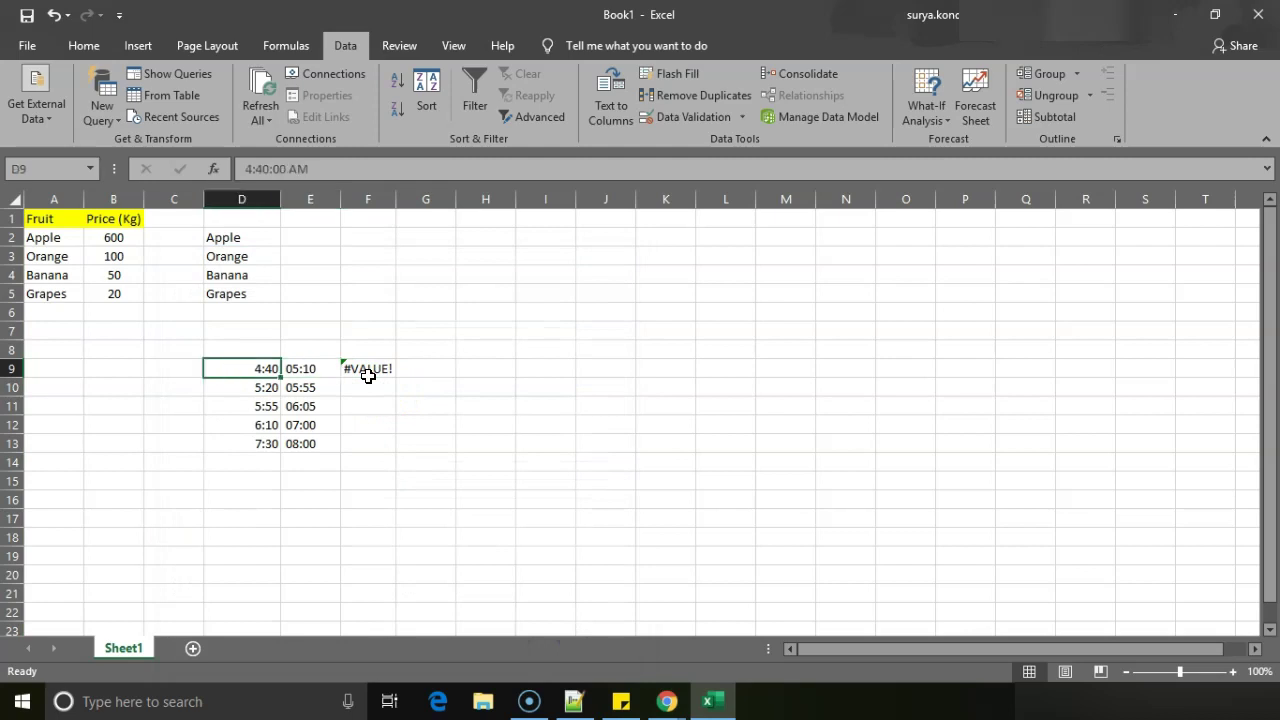
click(327, 374)
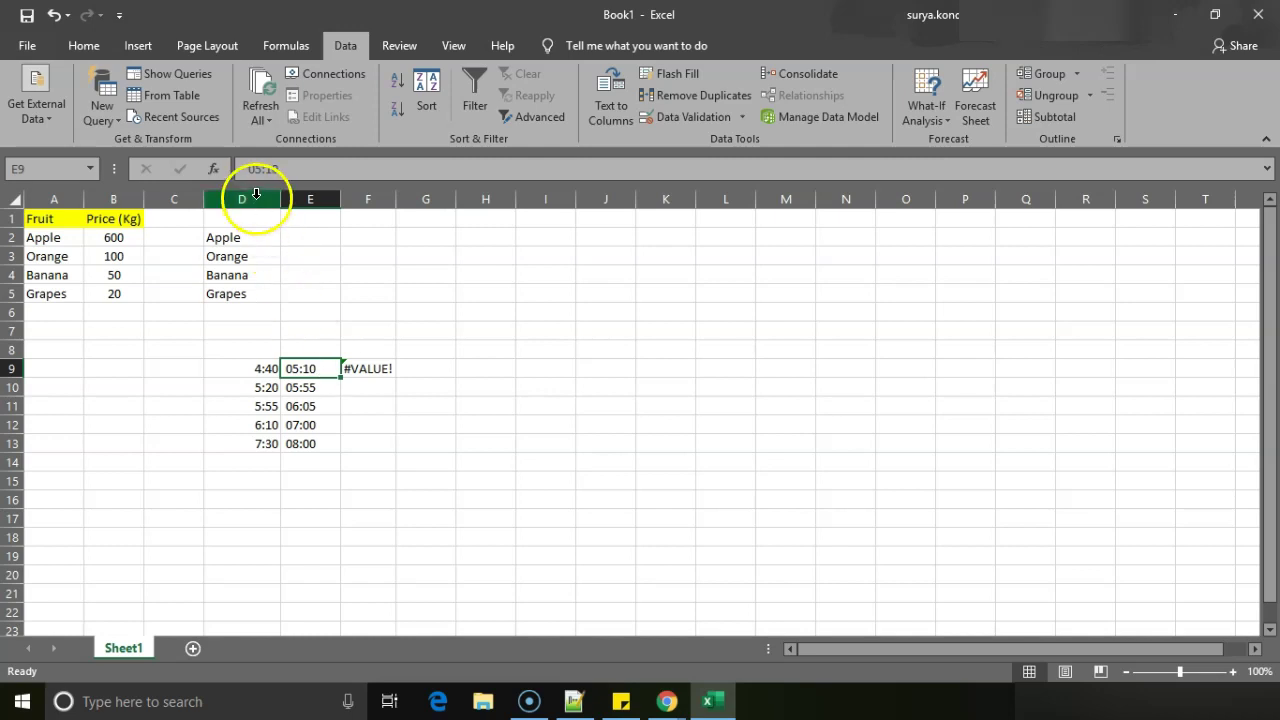
Try Text to Columns on columns D and E together and dismiss the one-column warning.
drag(263, 197, 313, 197)
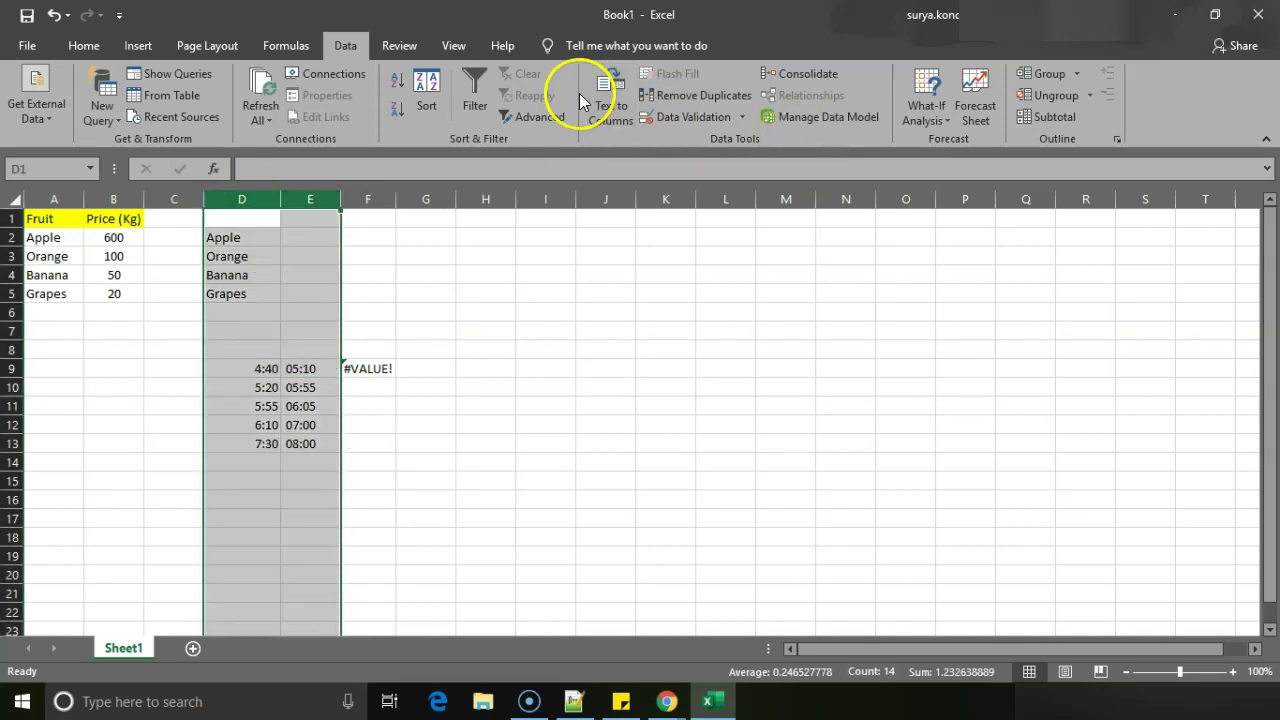
click(610, 100)
click(660, 402)
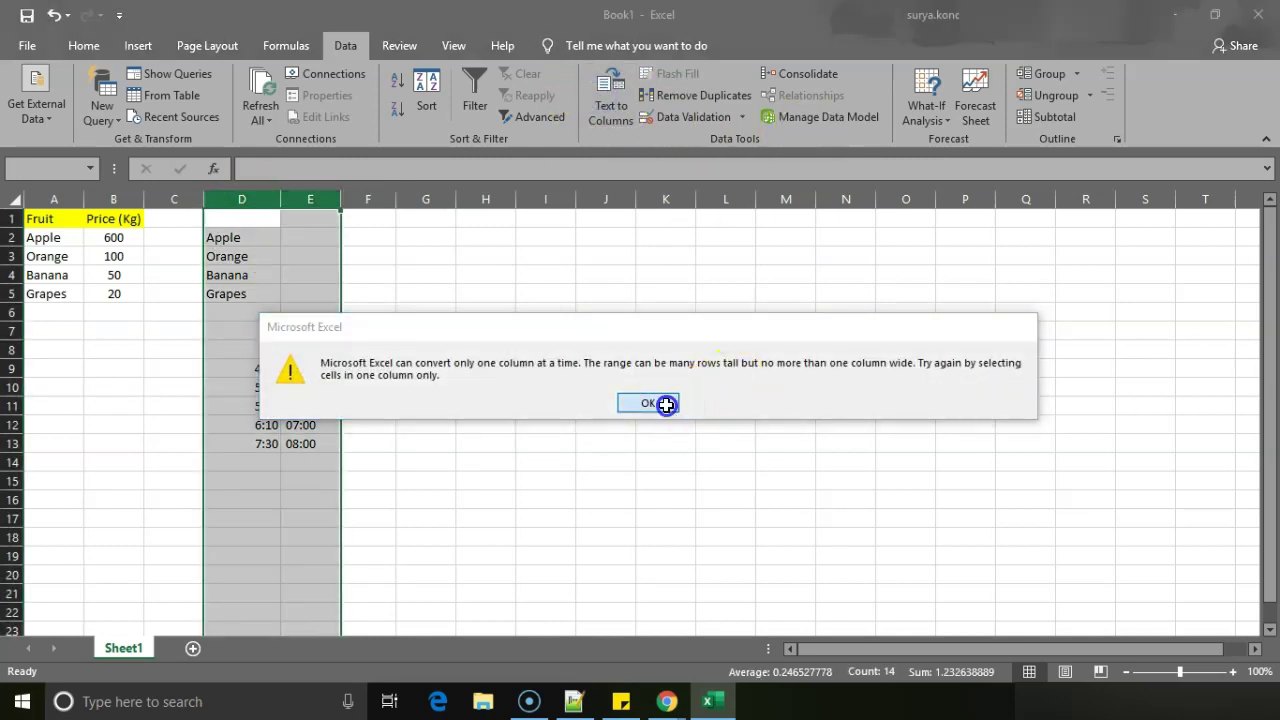
click(330, 406)
Split column E at the ':' delimiter, replacing existing data, and check the values in column F.
click(304, 200)
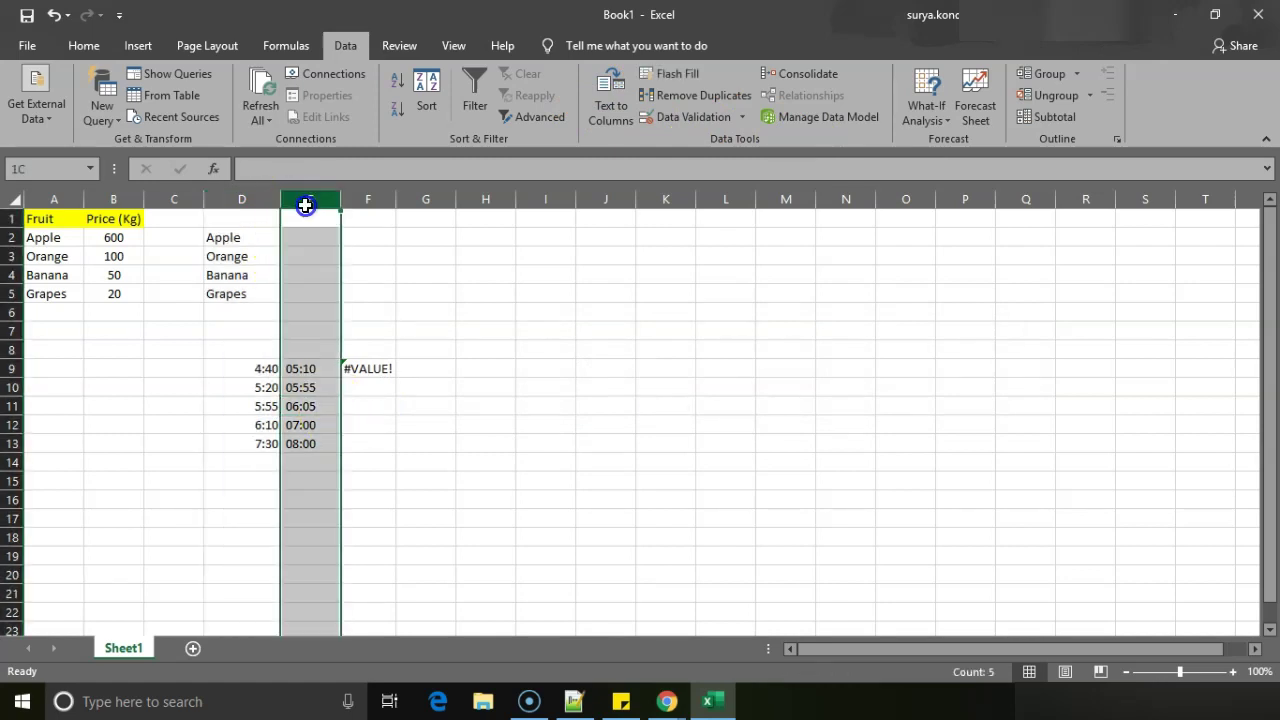
click(608, 110)
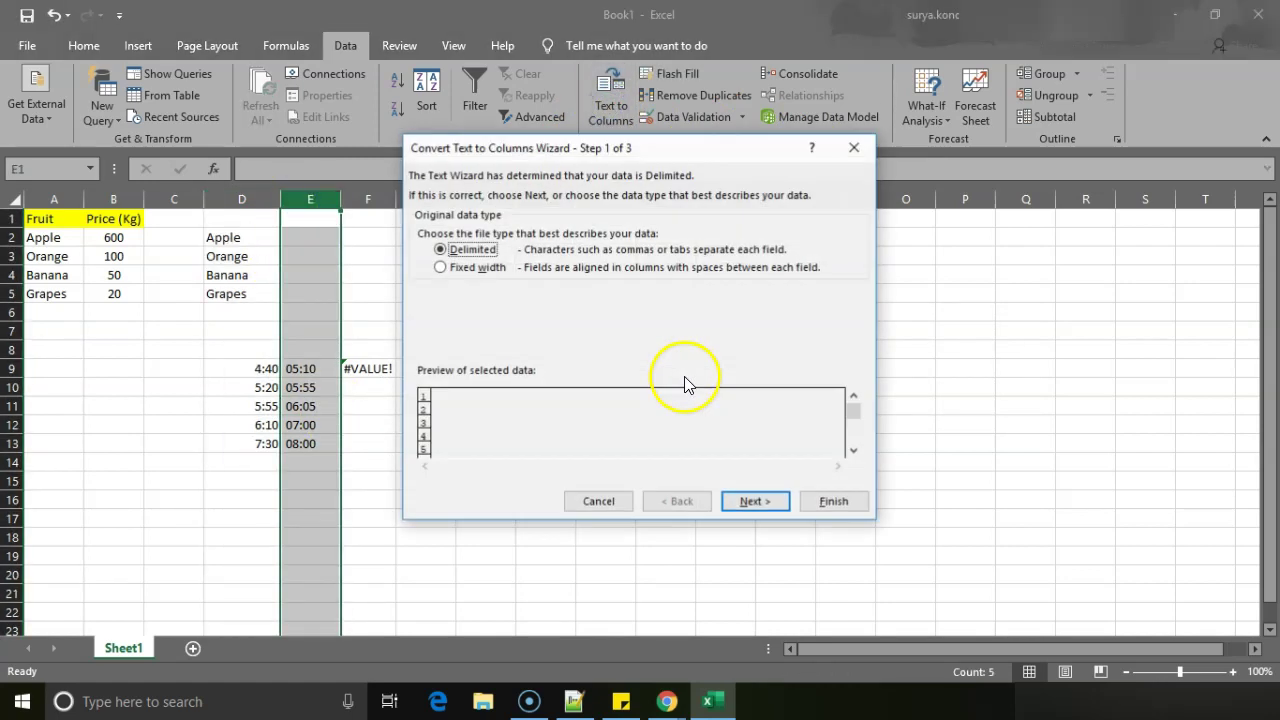
click(755, 501)
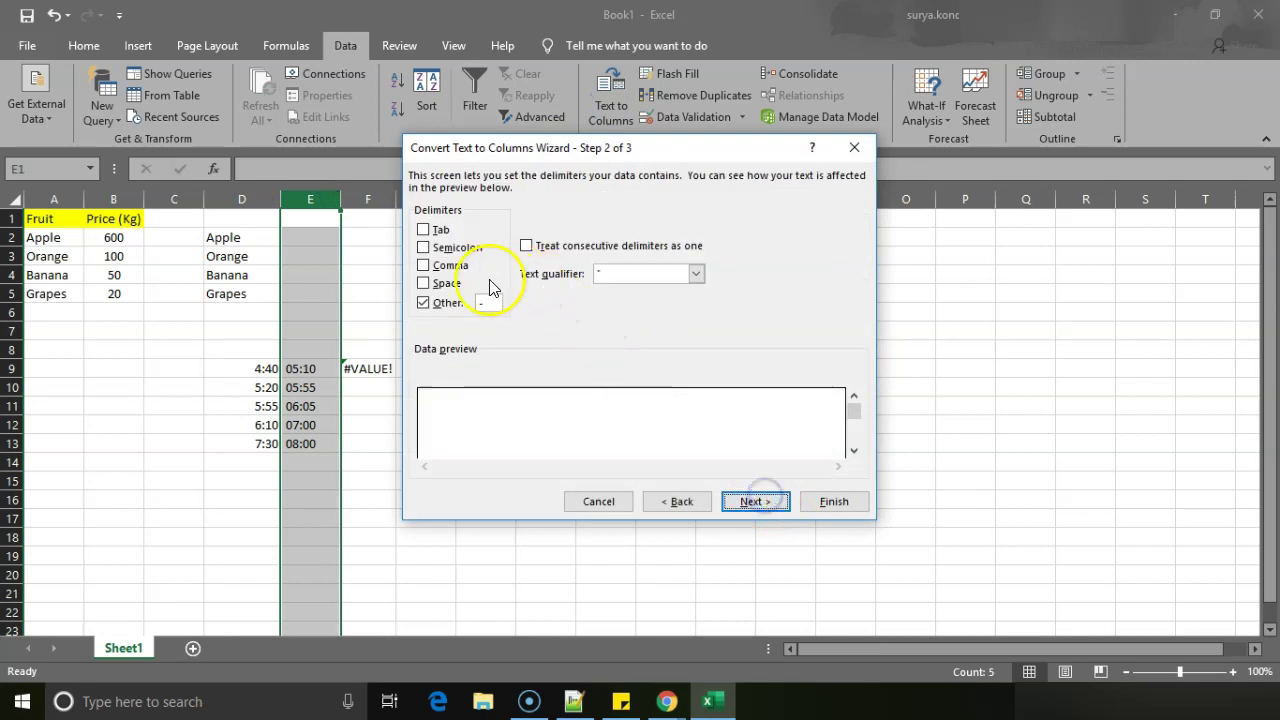
click(470, 303)
click(493, 305)
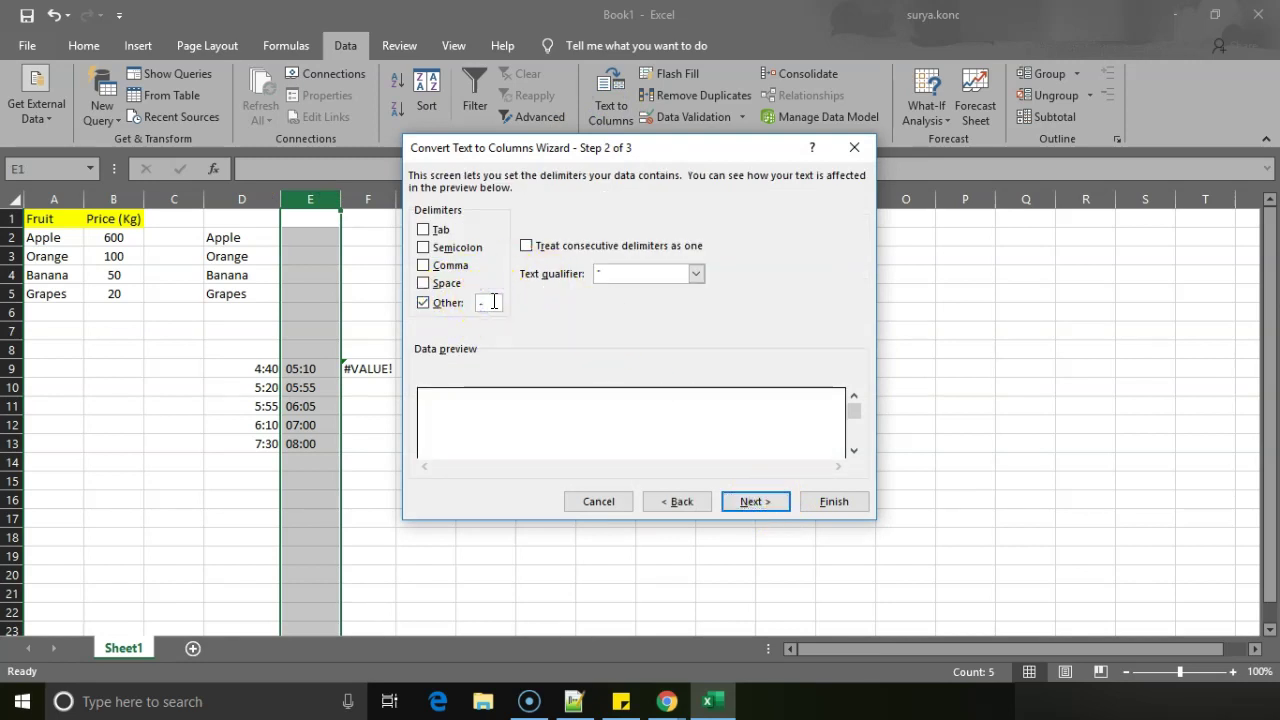
text(:)
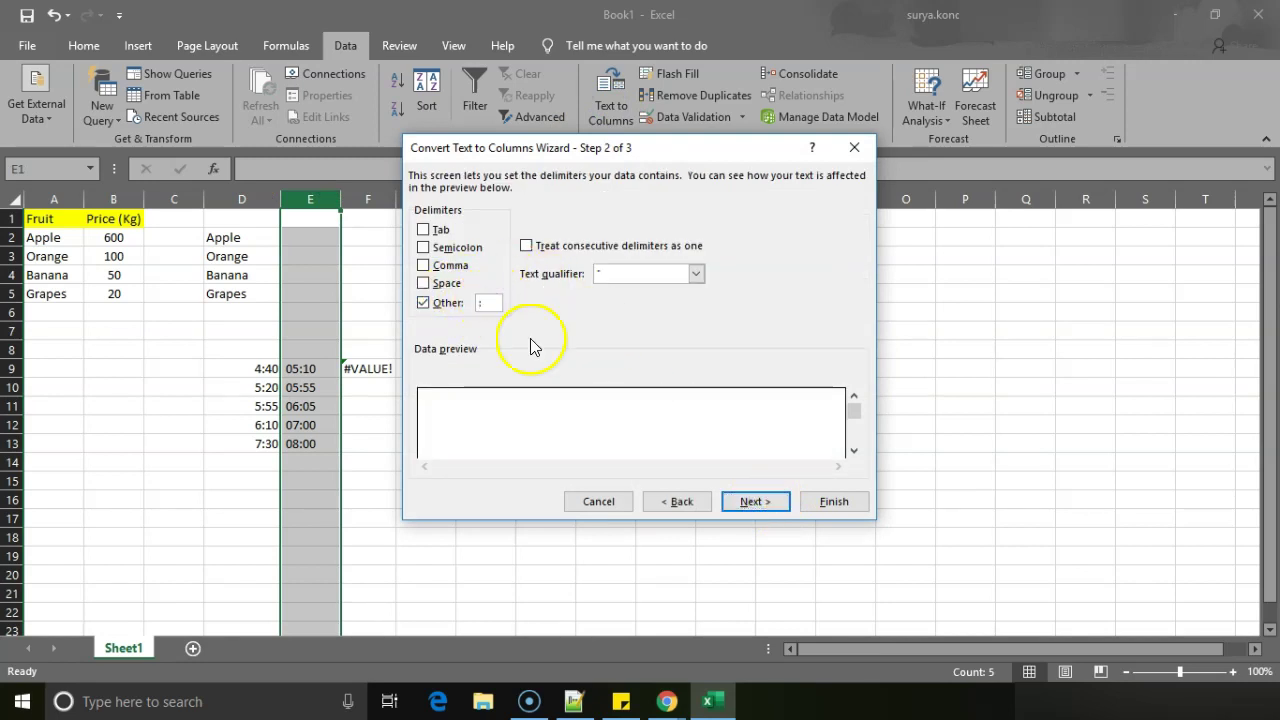
click(755, 501)
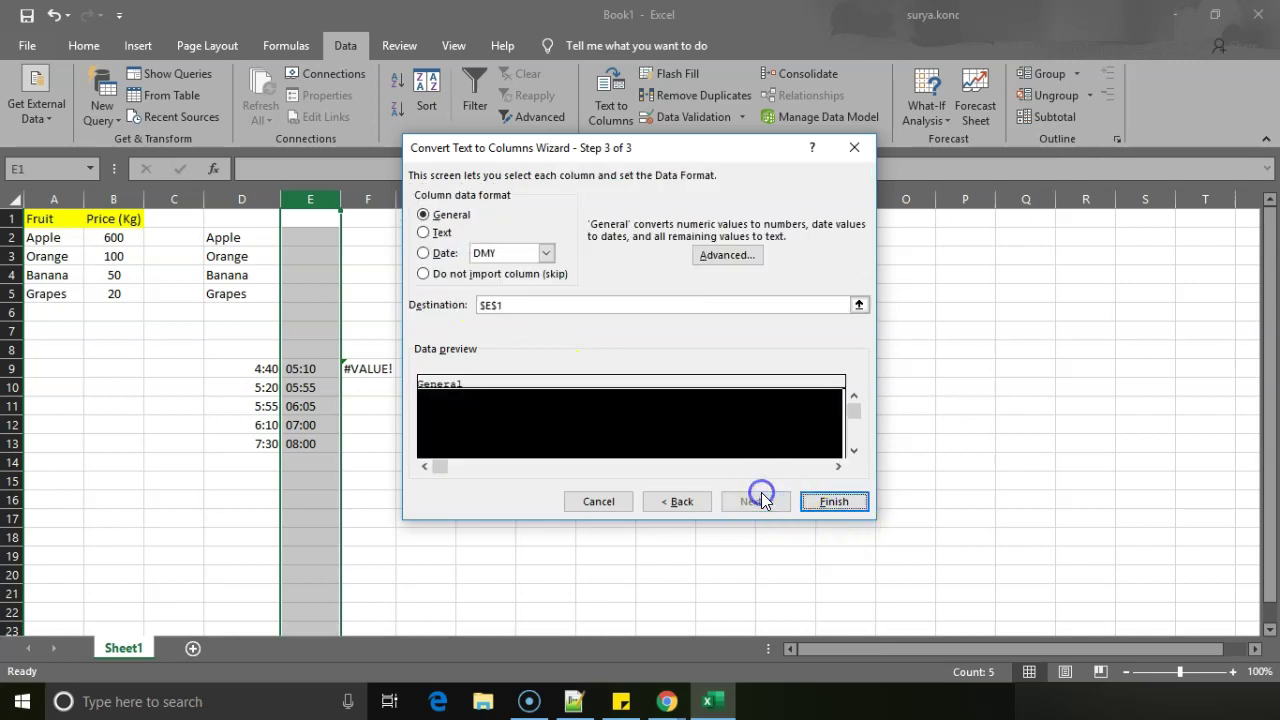
click(833, 502)
click(615, 402)
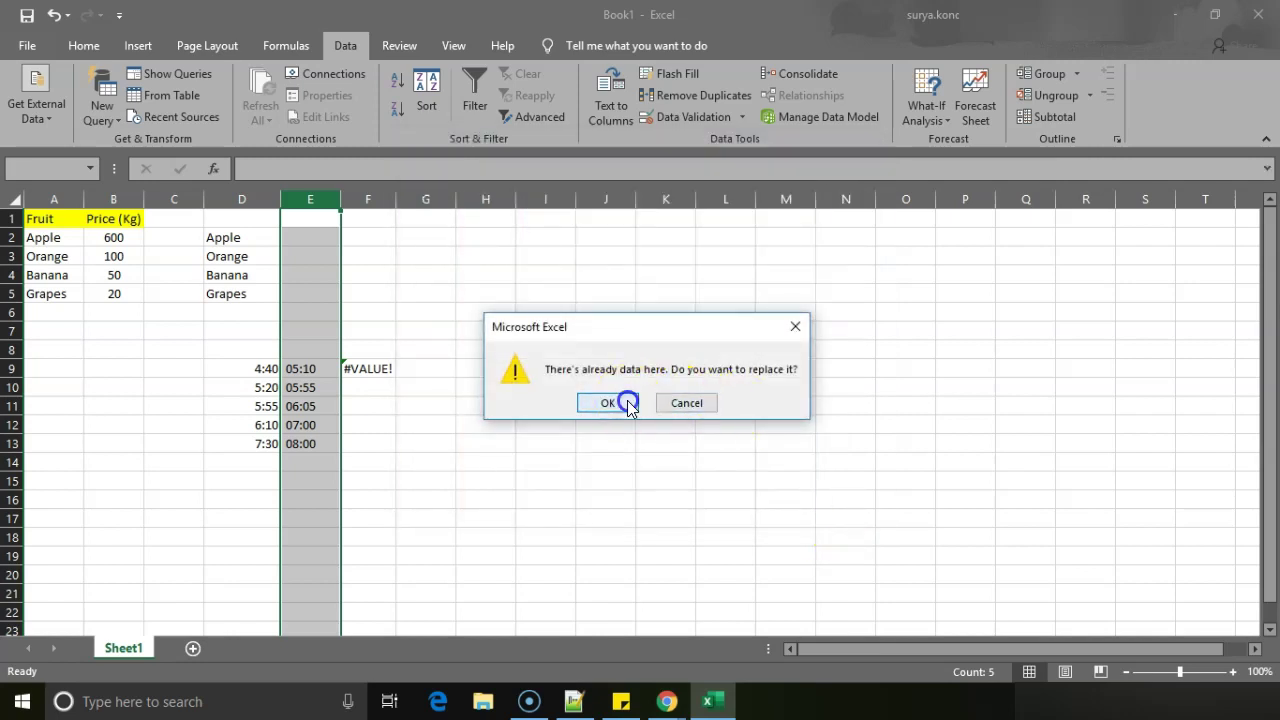
click(372, 400)
drag(372, 397, 346, 193)
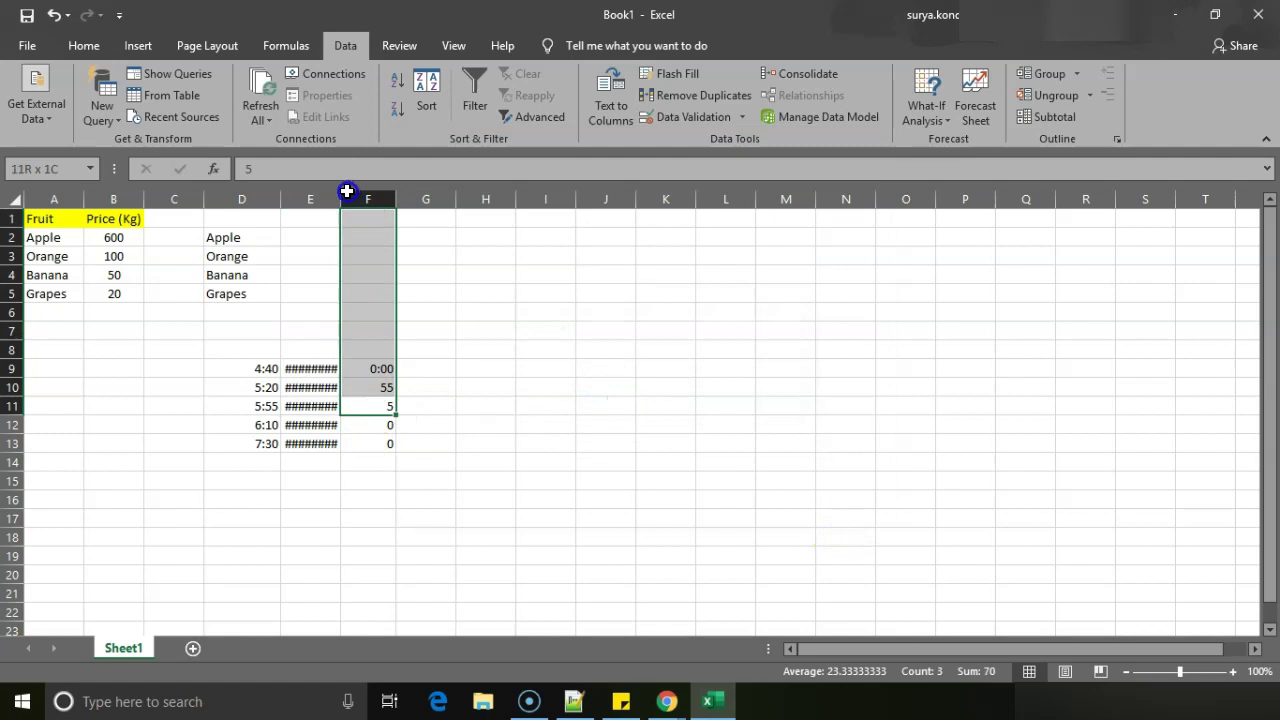
Autofit column E so its split end times show as dates like 05/01/1900 12:00:00 AM, then check E9's contents.
double_click(341, 196)
click(332, 362)
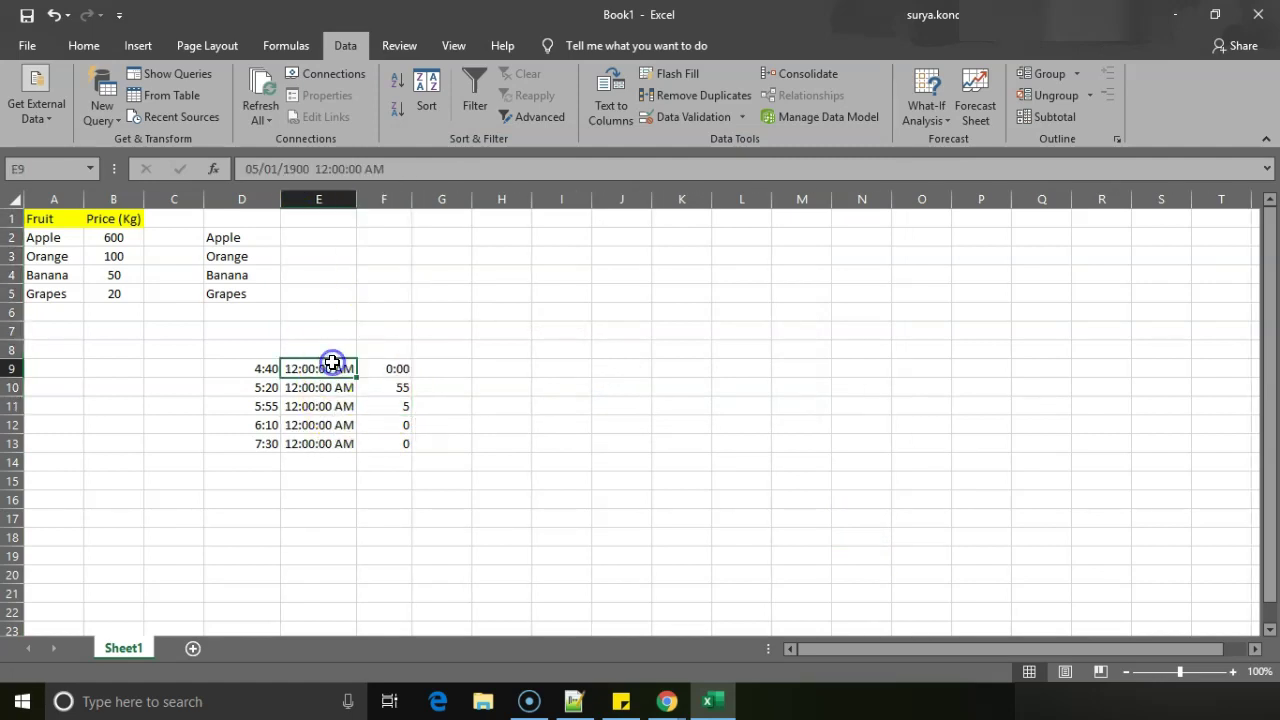
double_click(250, 170)
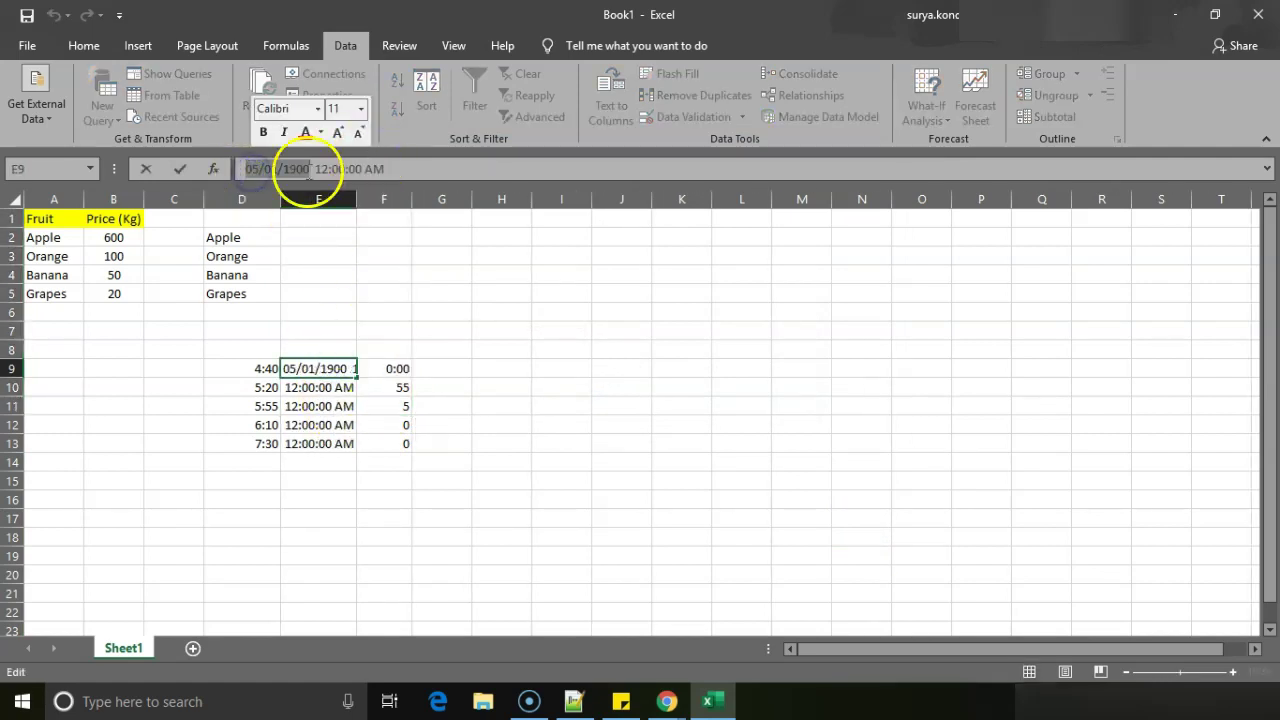
click(348, 405)
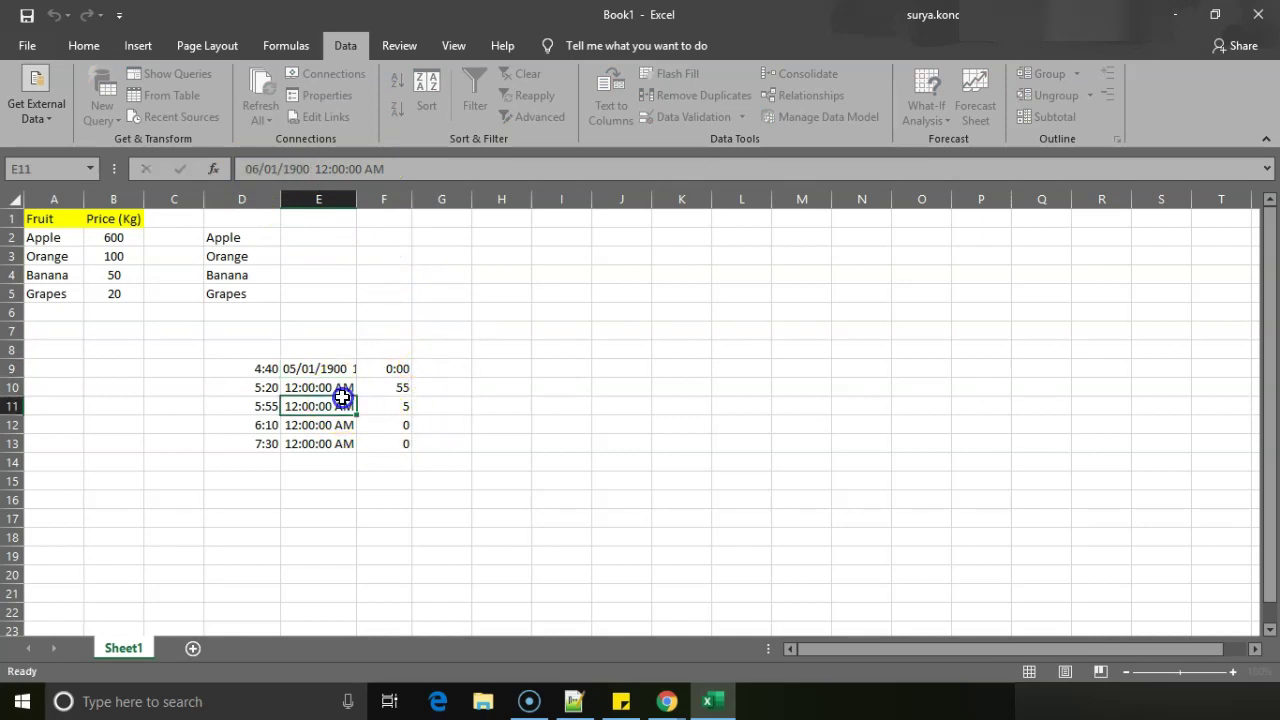